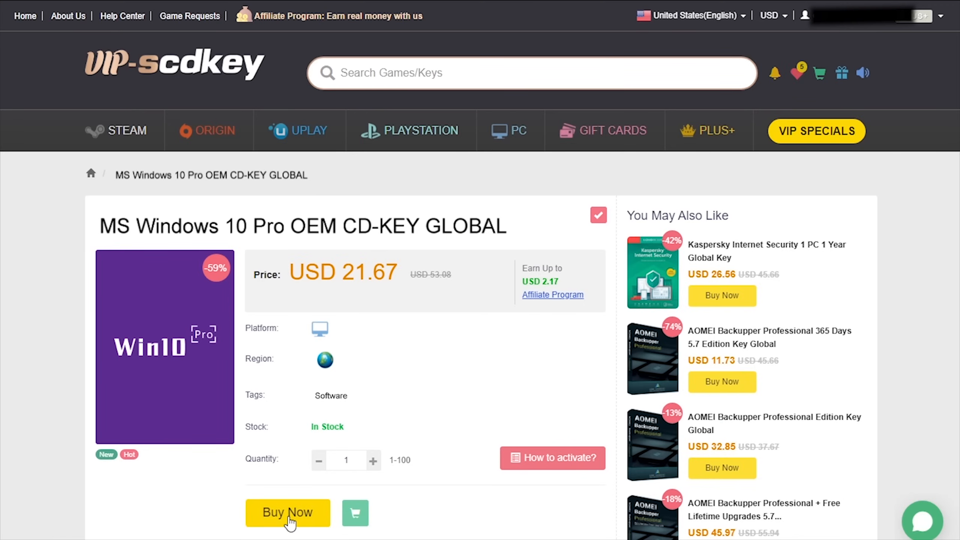
# Step: Order the MS Windows 10 Pro OEM CD-KEY GLOBAL and apply the promotion code CyberCPU
pyautogui.click(289, 518)
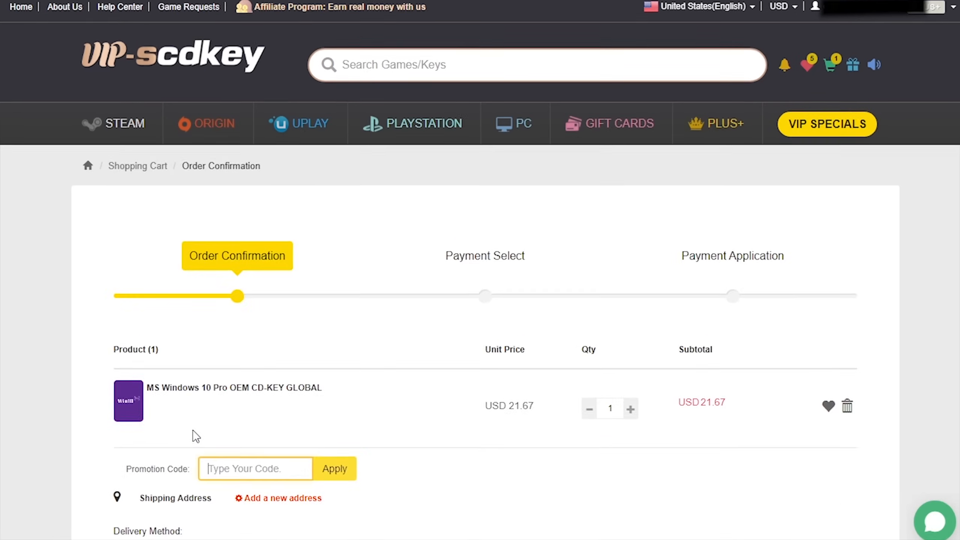
pyautogui.write('CyberCPU')
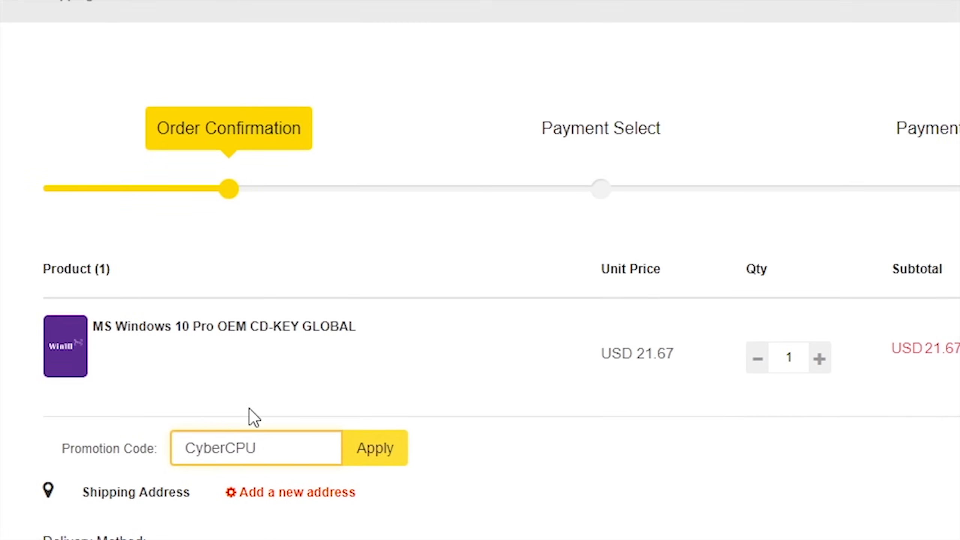
pyautogui.click(353, 452)
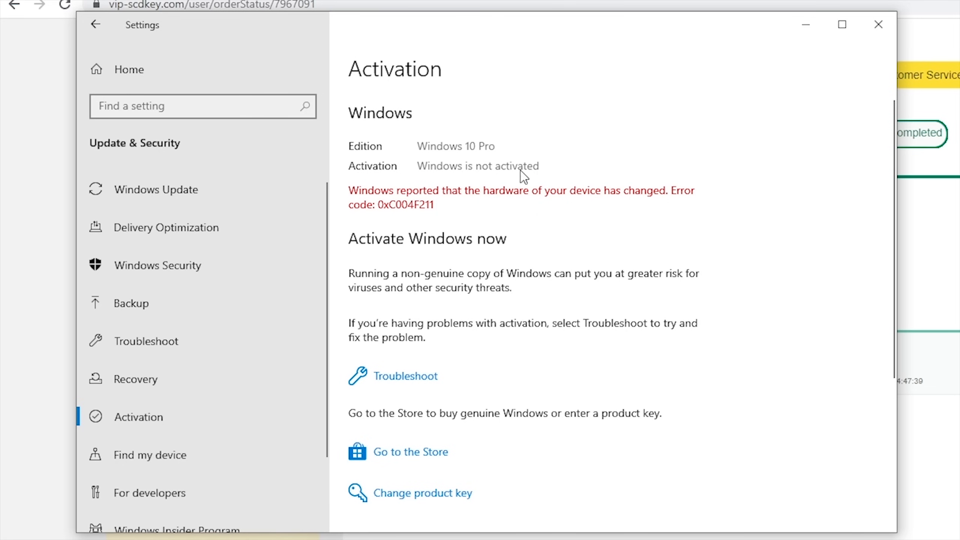
# Step: Change the Windows product key in the Activation settings by pasting the purchased key, activate Windows and close the dialog
pyautogui.click(428, 499)
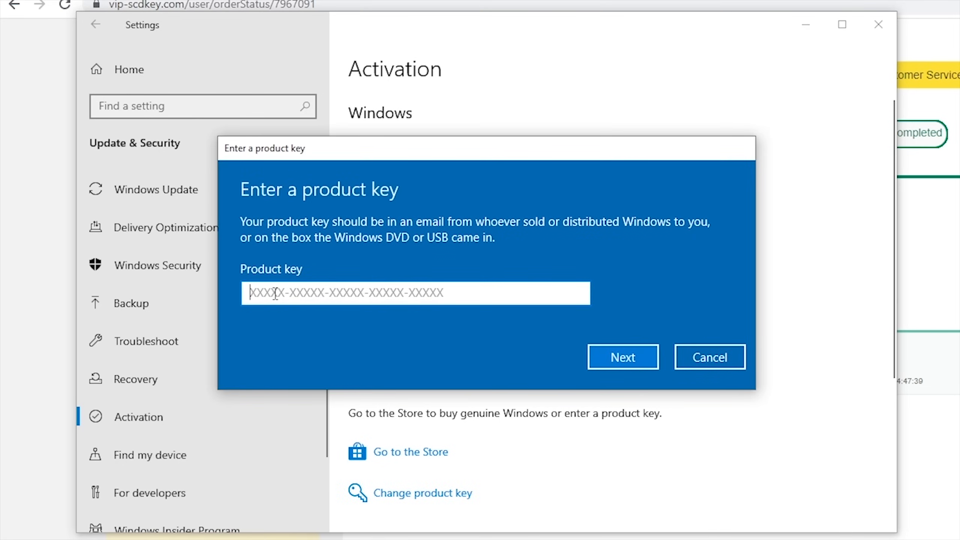
pyautogui.rightClick(279, 296)
pyautogui.click(317, 309)
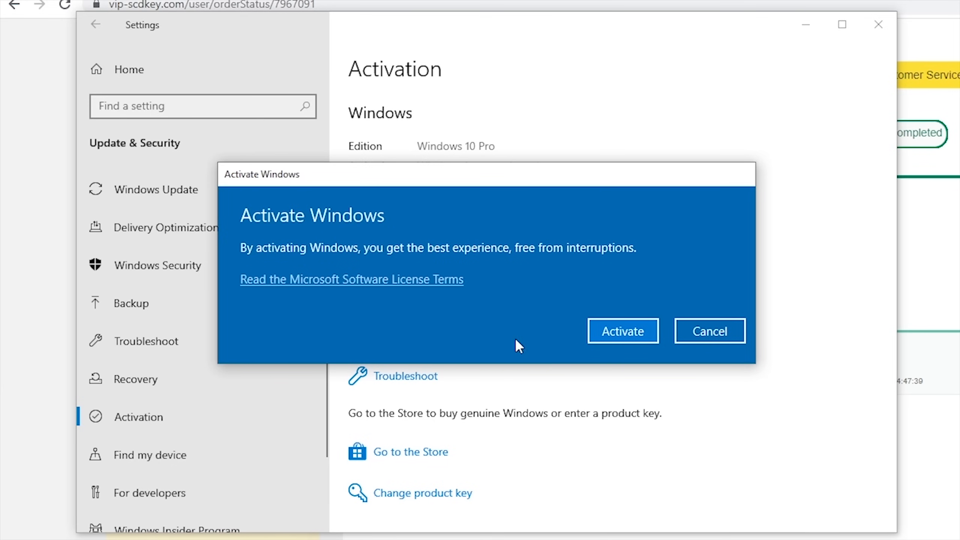
pyautogui.click(615, 325)
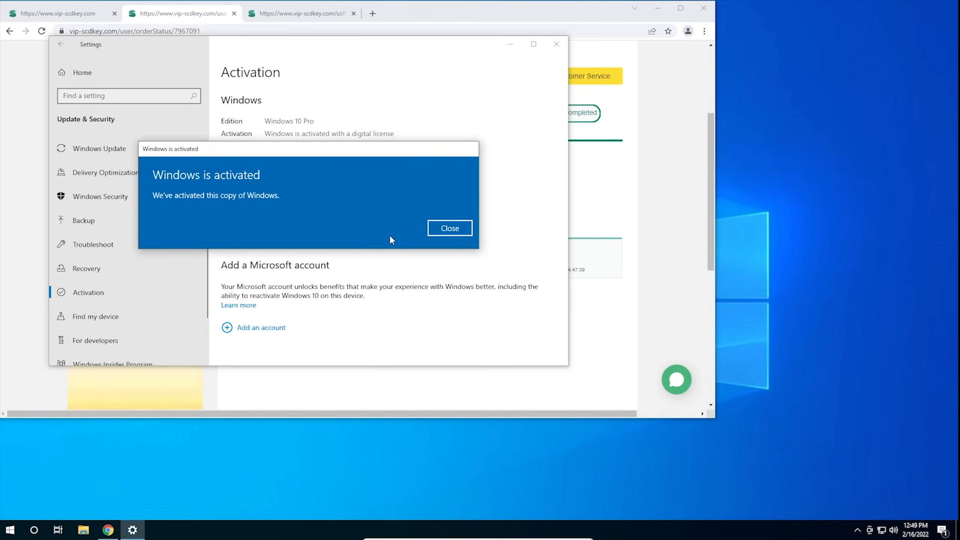
pyautogui.click(444, 231)
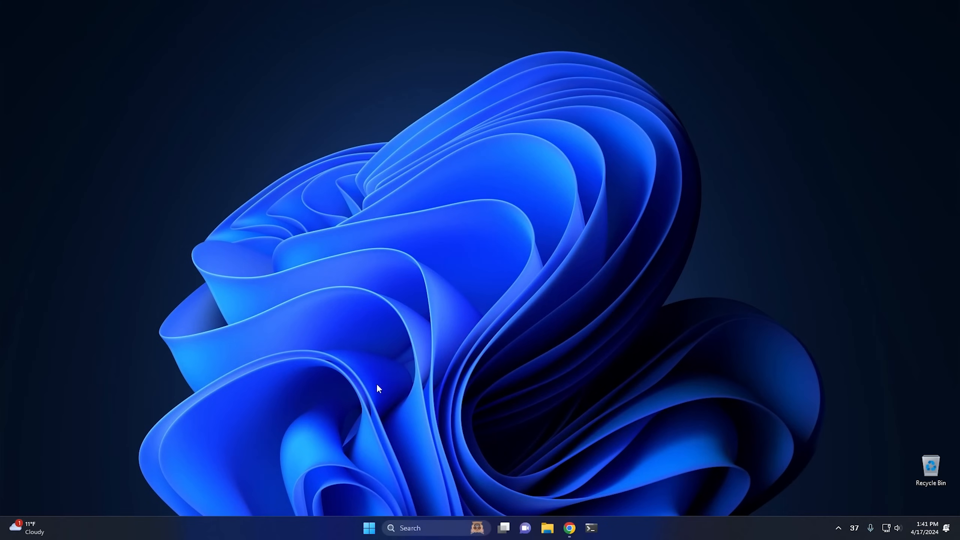
pyautogui.click(369, 528)
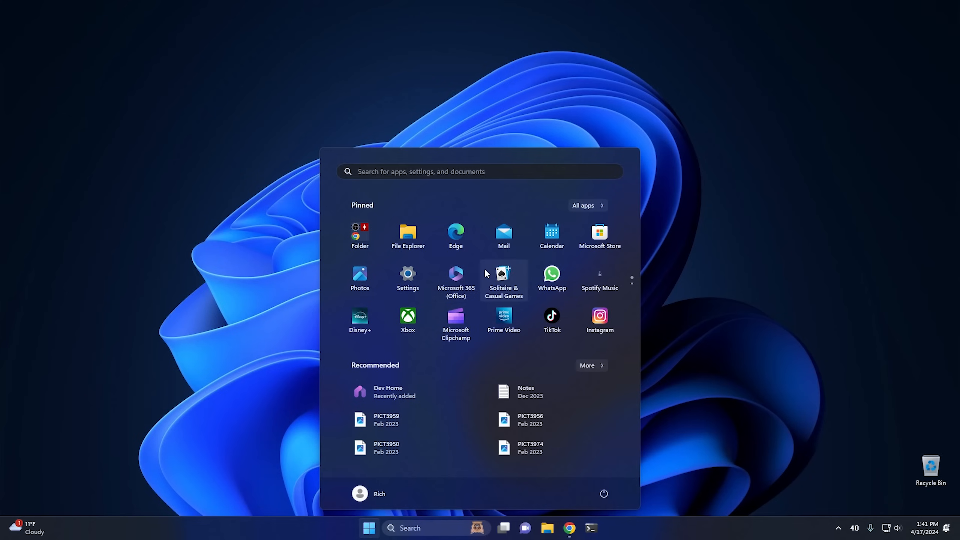
pyautogui.click(699, 219)
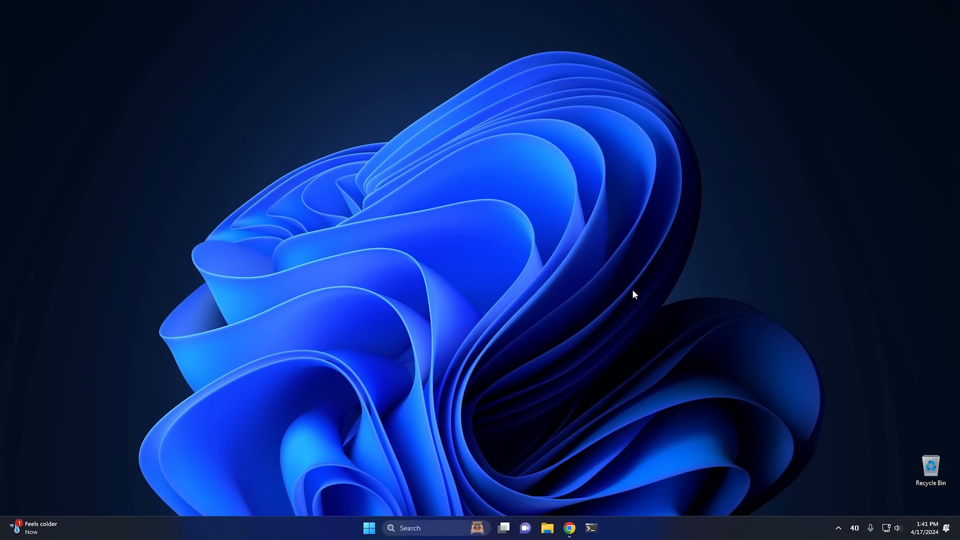
# Step: Switch to Chrome and download the free Start11 trial installer from the Stardock product page
pyautogui.click(569, 529)
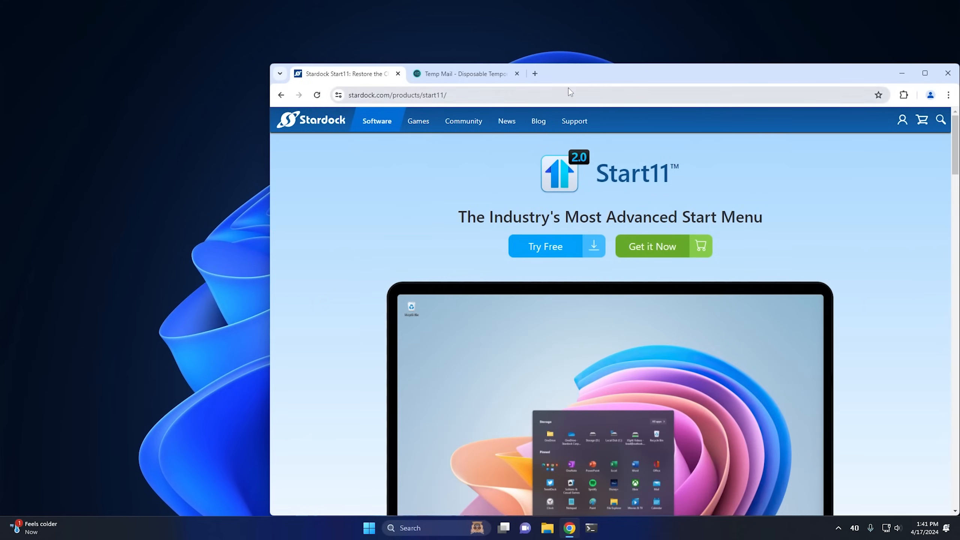
pyautogui.moveTo(585, 76); pyautogui.dragTo(496, 48)
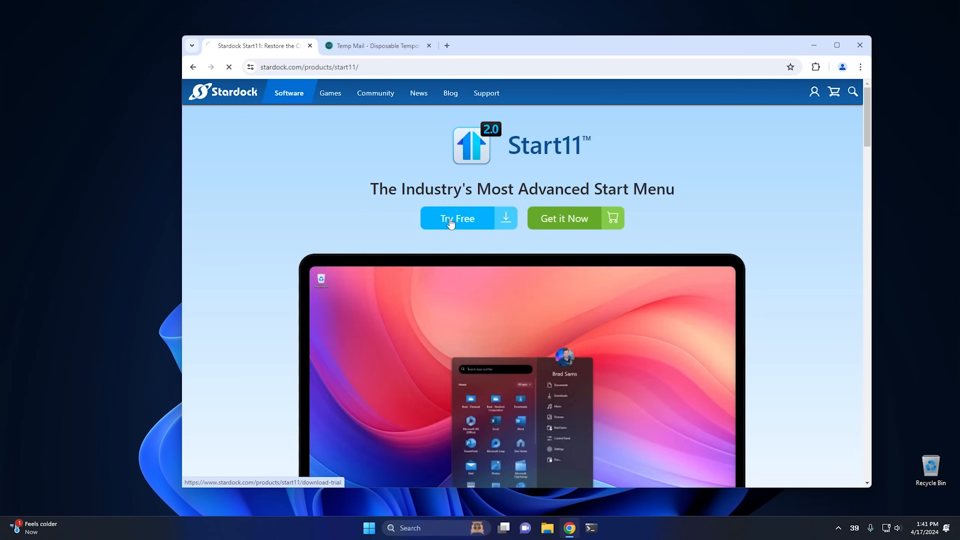
pyautogui.click(450, 222)
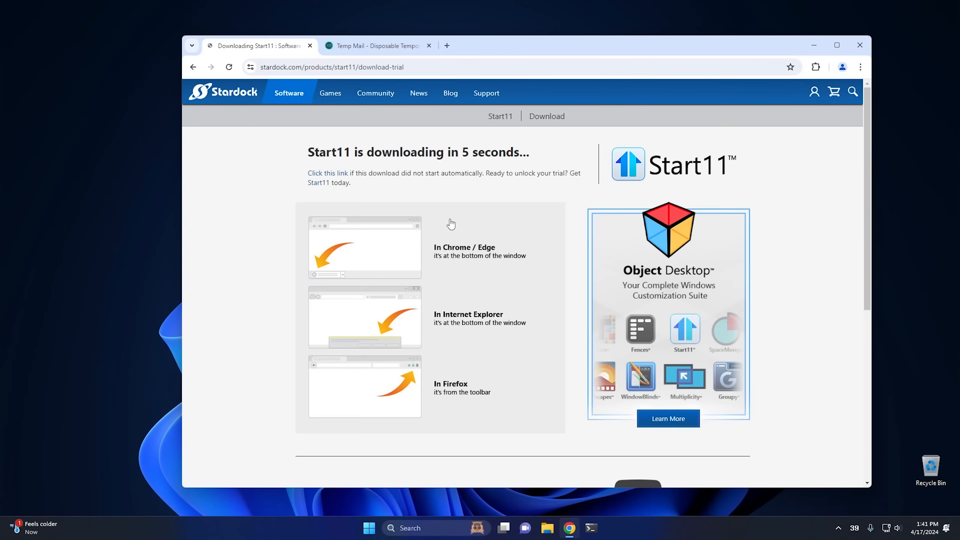
pyautogui.click(324, 174)
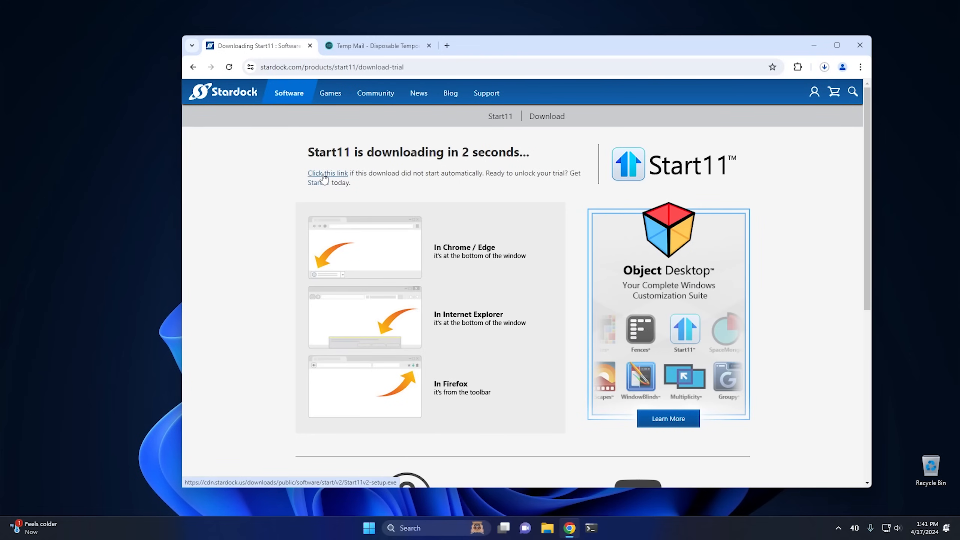
# Step: Show the downloaded Start11v2-setup.exe in its folder and minimize the browser
pyautogui.click(824, 67)
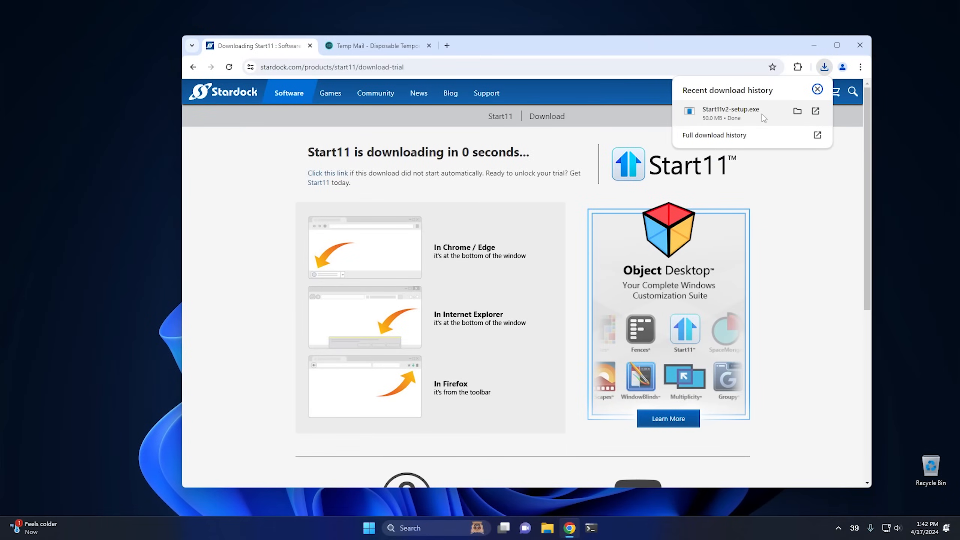
pyautogui.click(799, 112)
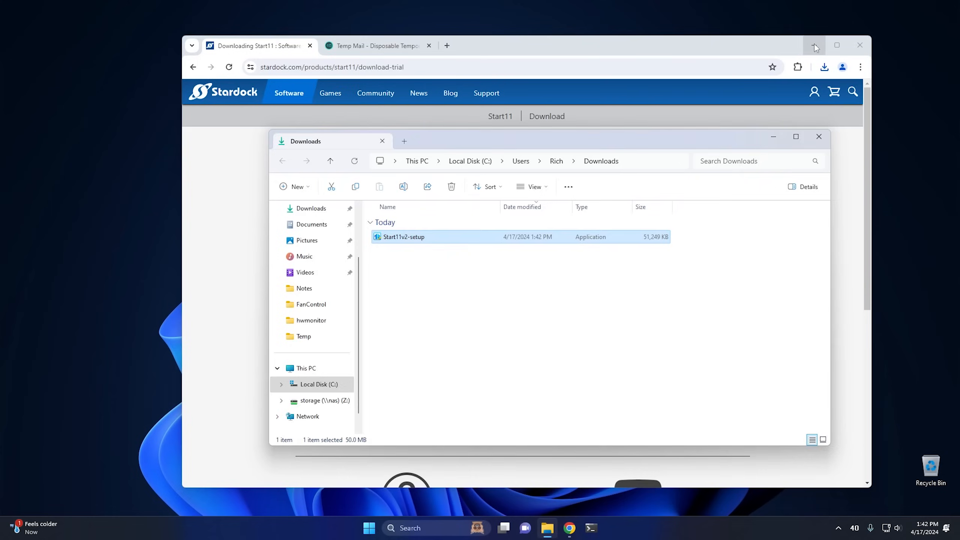
pyautogui.click(814, 44)
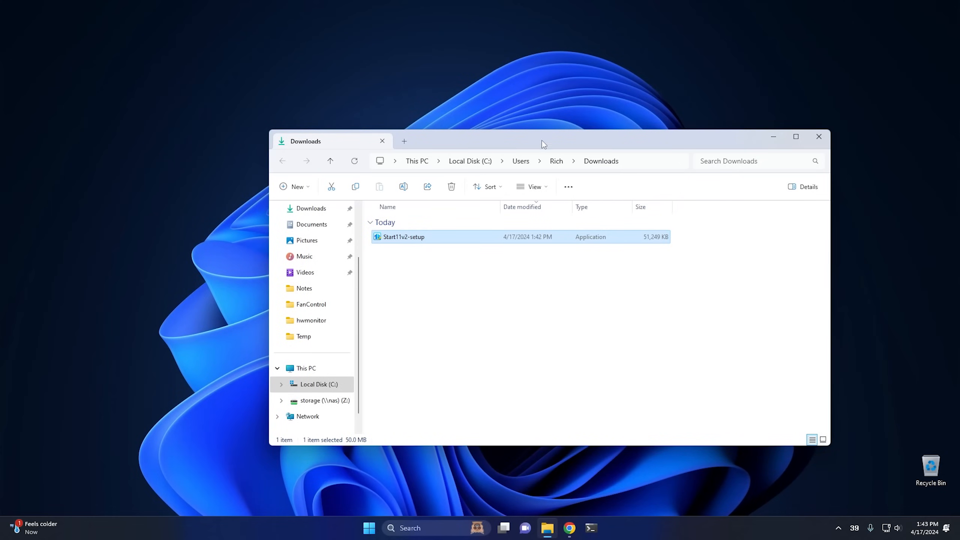
# Step: Run Start11v2-setup with administrator permission, agree to the license terms and install it to the default folder
pyautogui.doubleClick(415, 238)
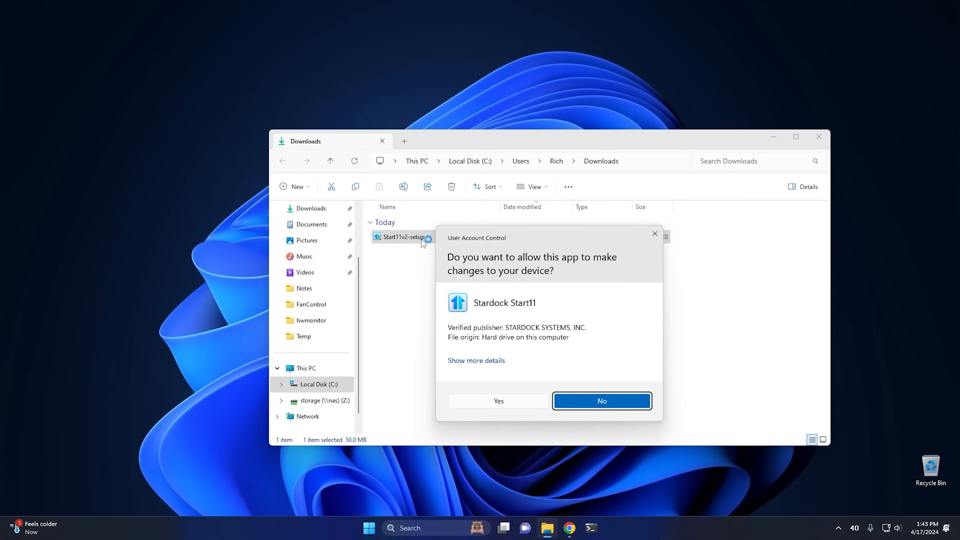
pyautogui.click(494, 405)
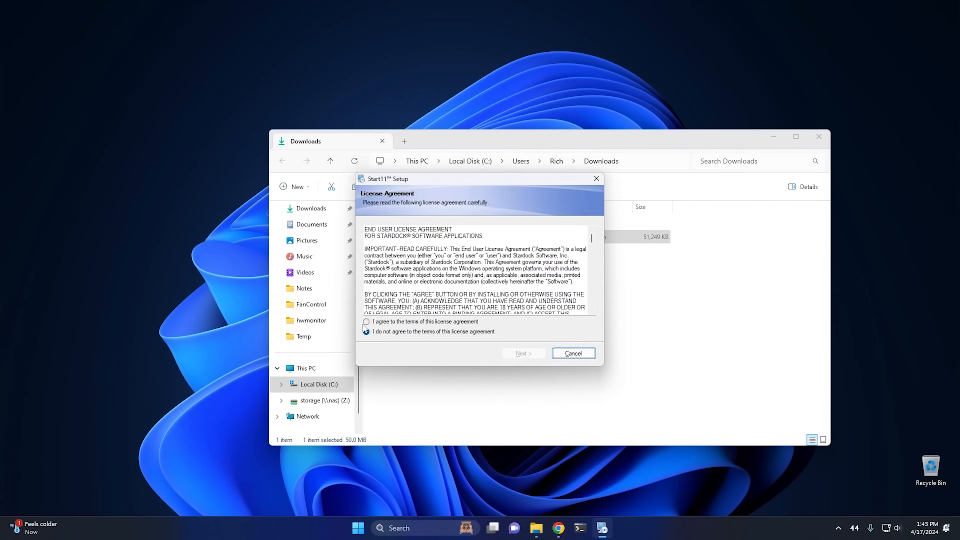
pyautogui.click(366, 321)
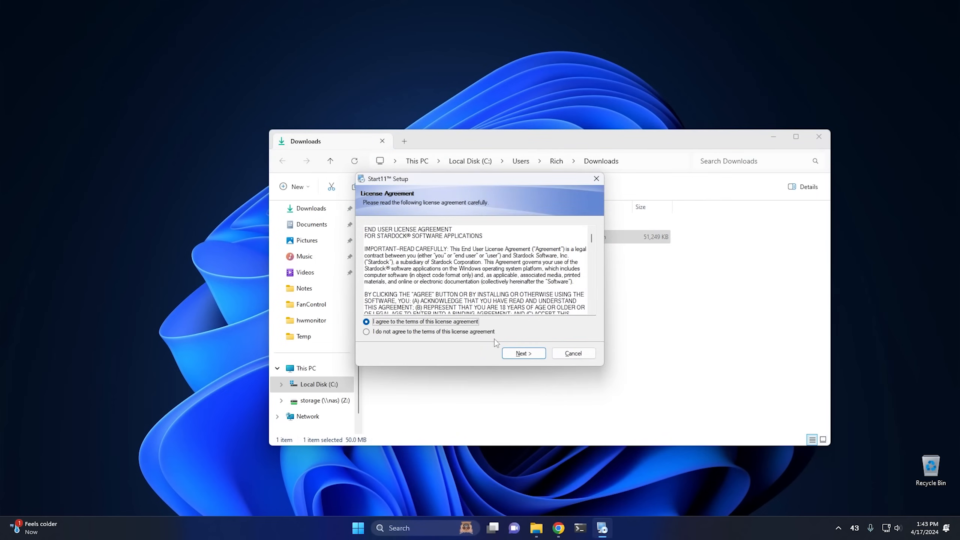
pyautogui.click(523, 353)
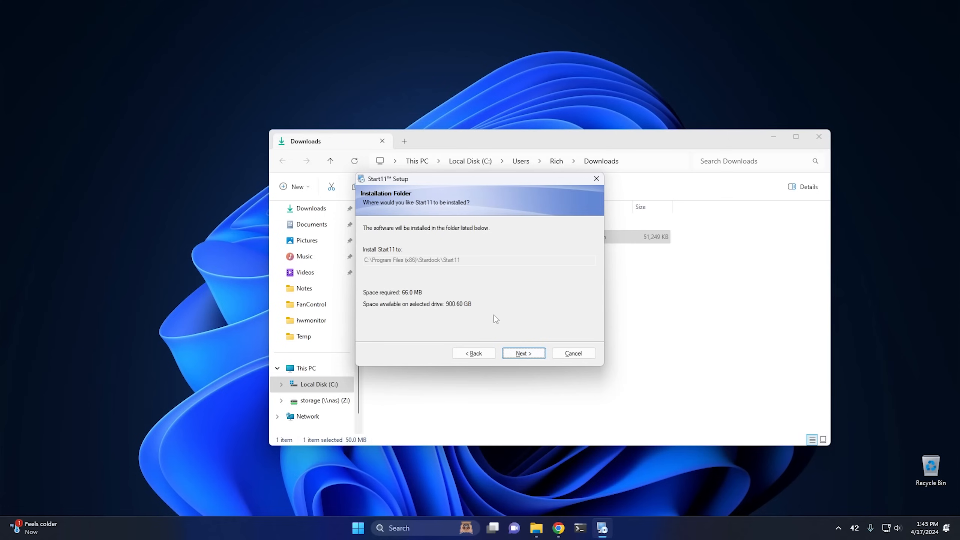
pyautogui.click(525, 355)
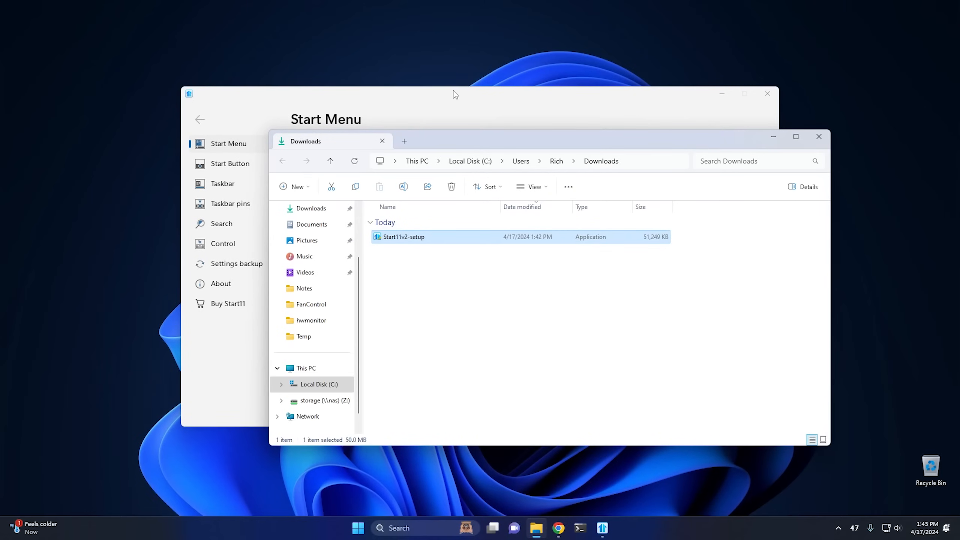
# Step: Minimize the Downloads folder window and choose the 30-day trial in the Start11 activation dialog
pyautogui.click(455, 94)
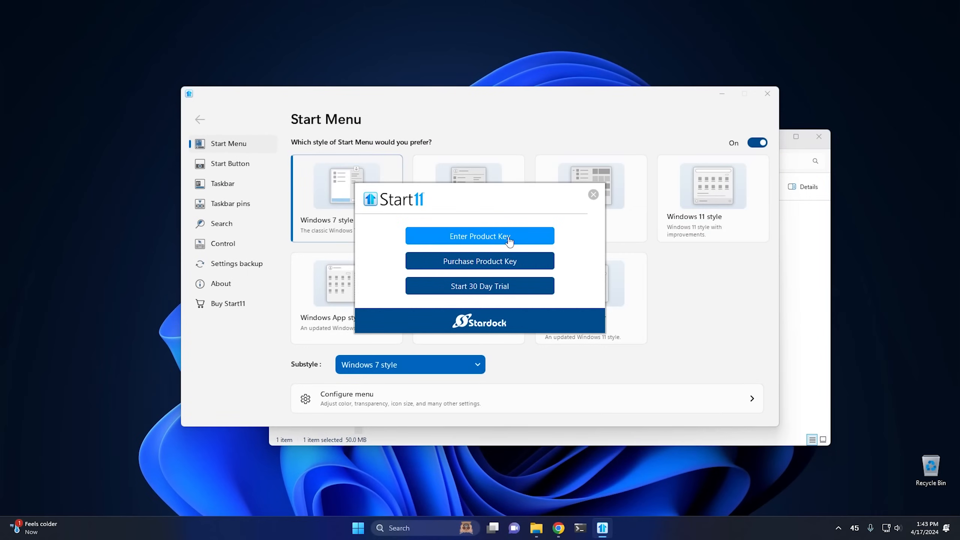
pyautogui.click(483, 289)
pyautogui.click(799, 235)
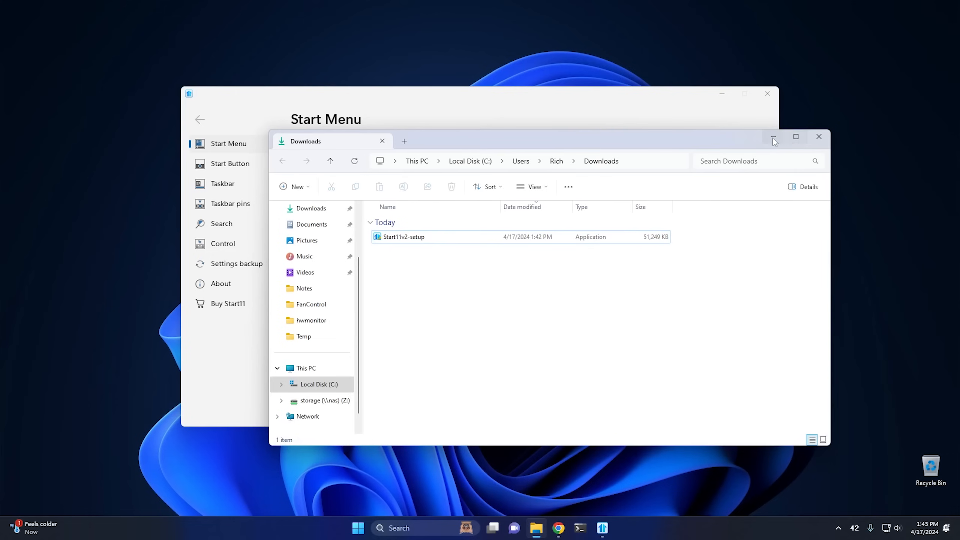
pyautogui.click(773, 137)
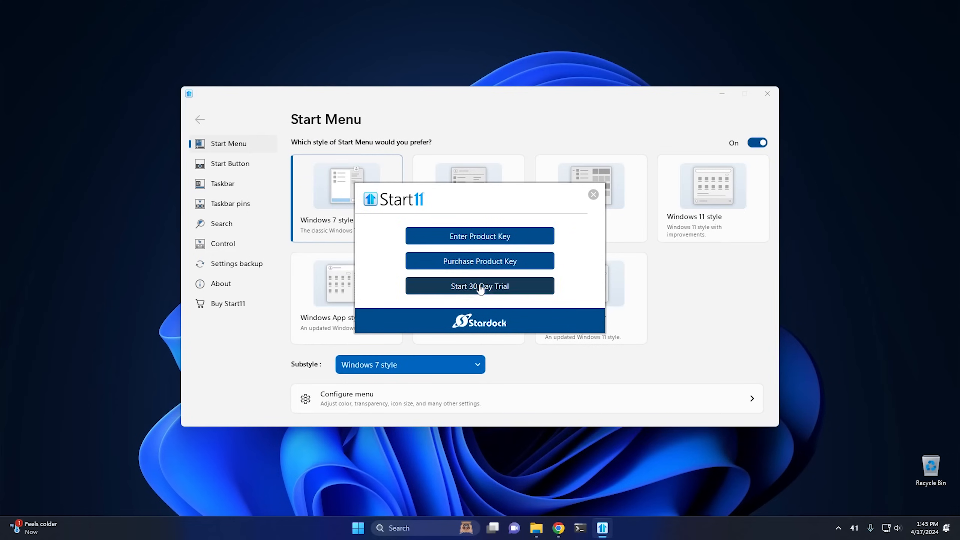
pyautogui.click(480, 287)
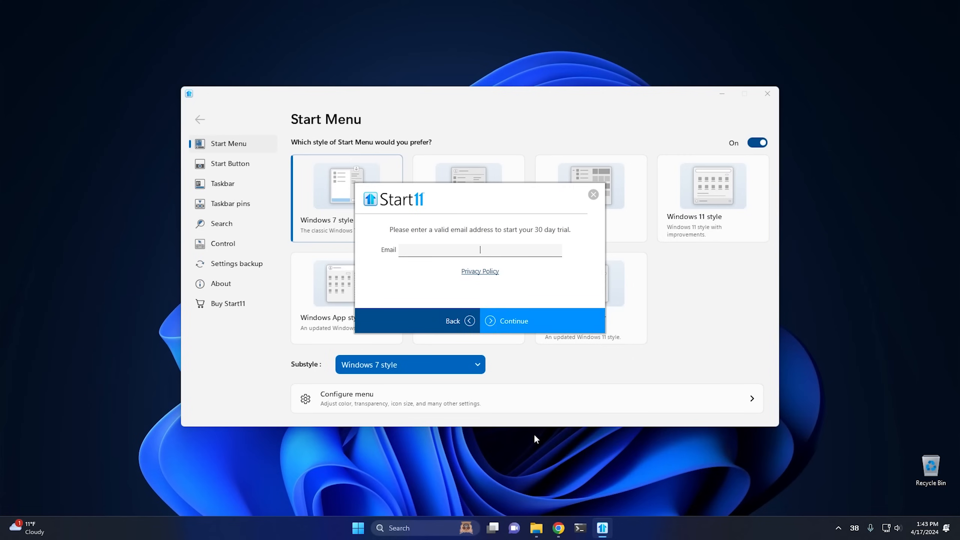
# Step: Switch to the Temp Mail page in Chrome, copy the temporary email address and minimize the browser
pyautogui.click(558, 528)
pyautogui.click(360, 46)
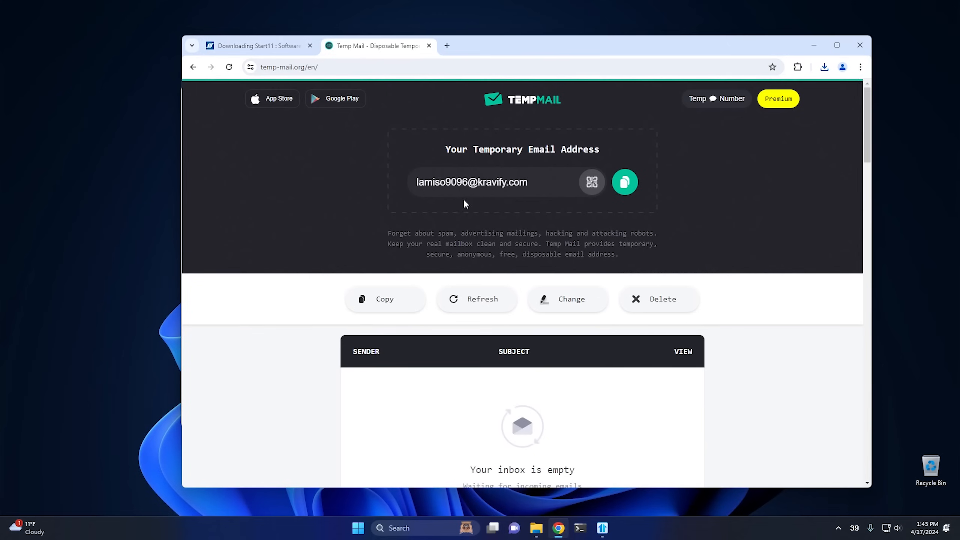
pyautogui.tripleClick(488, 179)
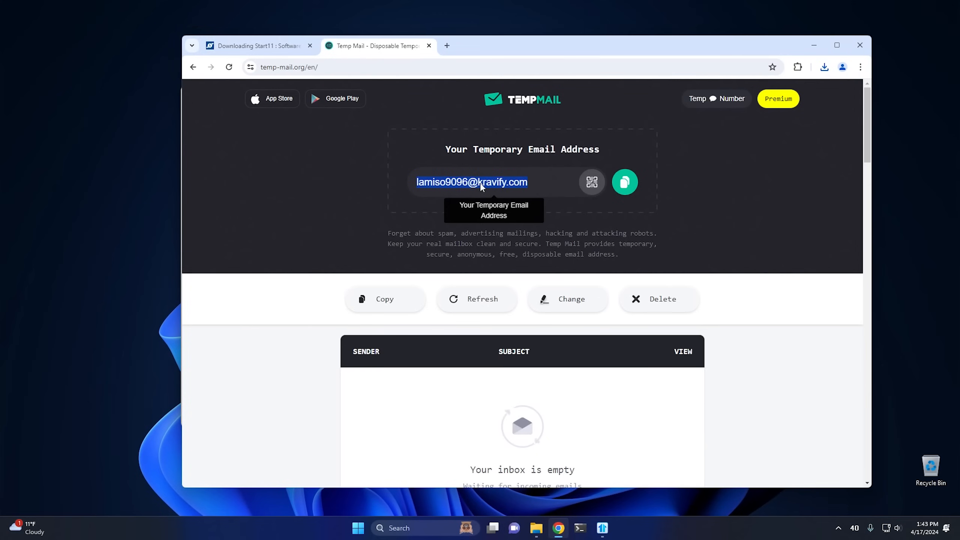
pyautogui.rightClick(480, 183)
pyautogui.click(510, 194)
pyautogui.click(818, 45)
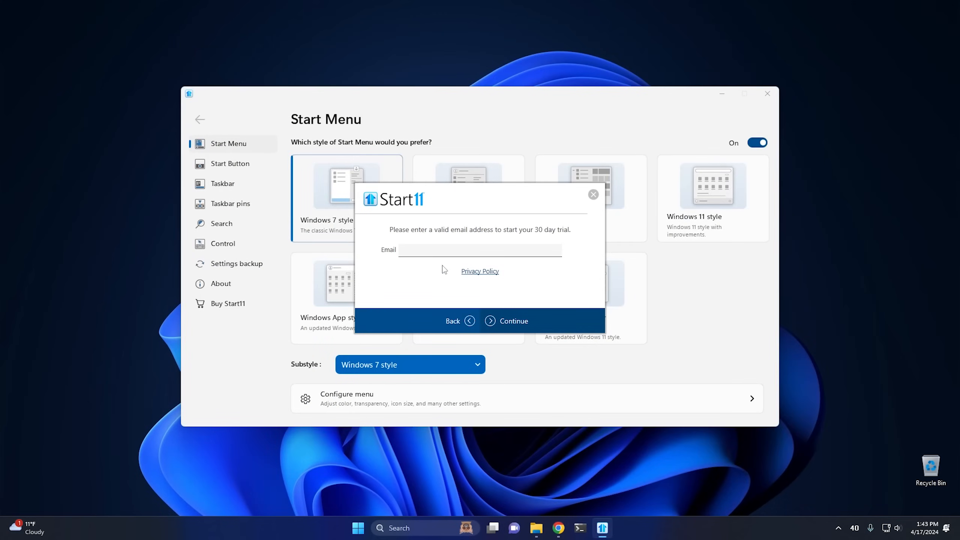
# Step: Paste the temporary email address into the Start11 trial form and submit it
pyautogui.rightClick(419, 250)
pyautogui.click(459, 293)
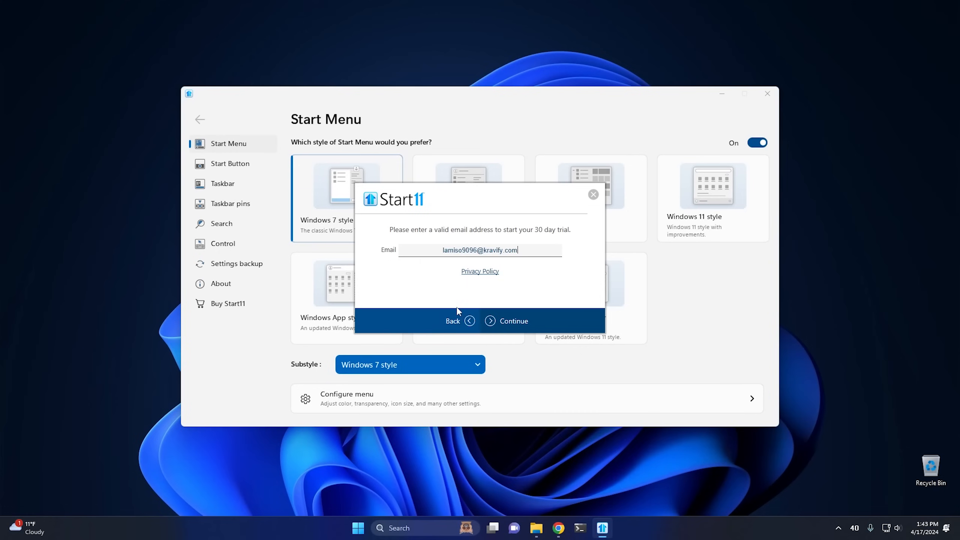
pyautogui.click(499, 321)
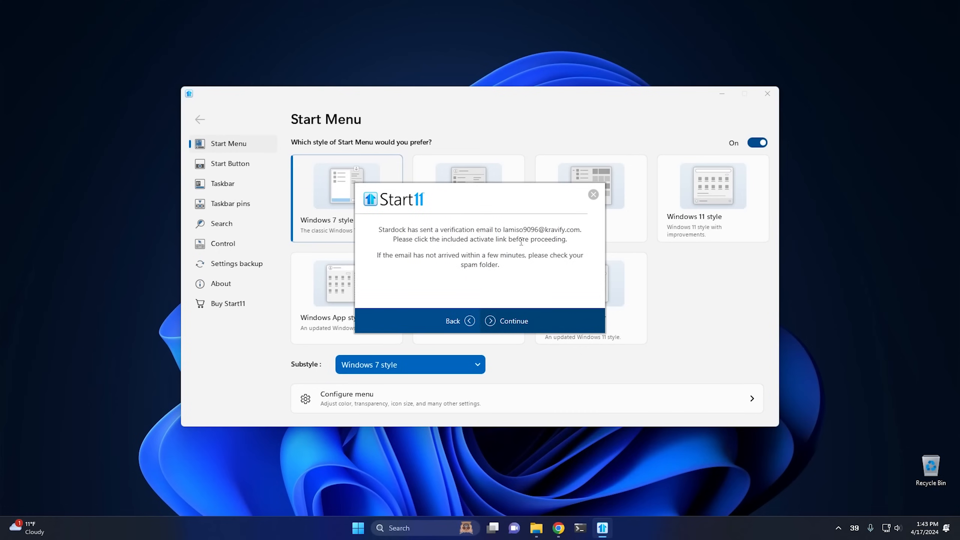
# Step: Open the "Complete Your Start11 v2 Activation" email in Temp Mail, activate the 30-day trial and close the browser
pyautogui.click(558, 528)
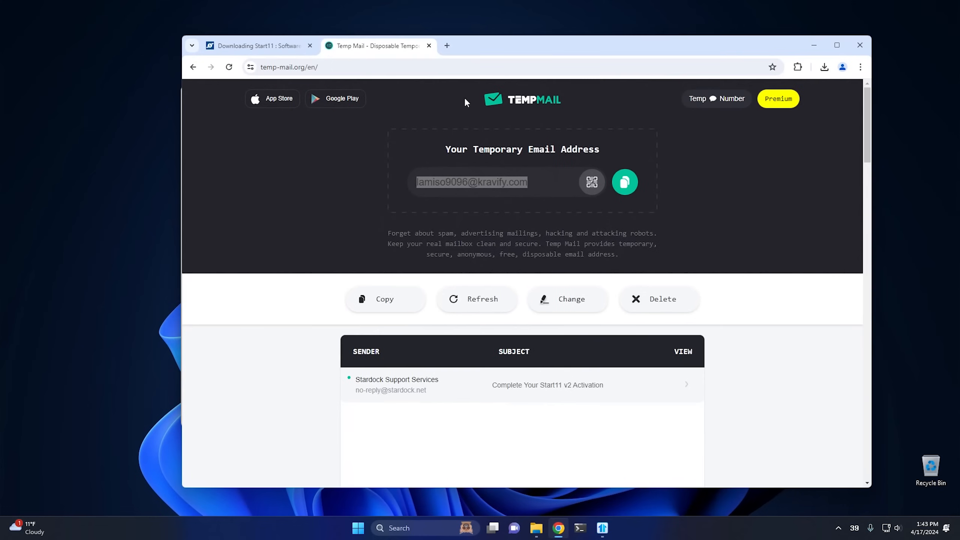
pyautogui.click(526, 386)
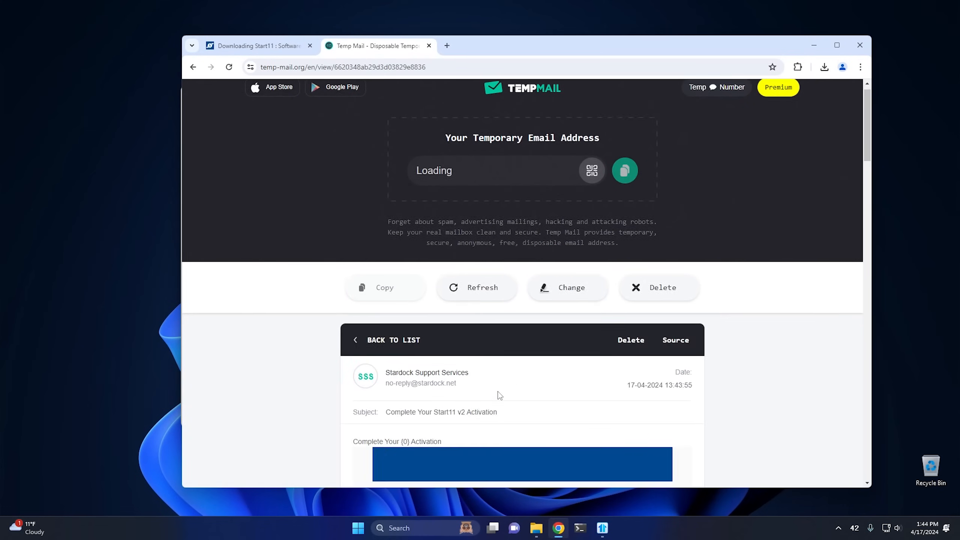
pyautogui.scroll(-5, 498, 392)
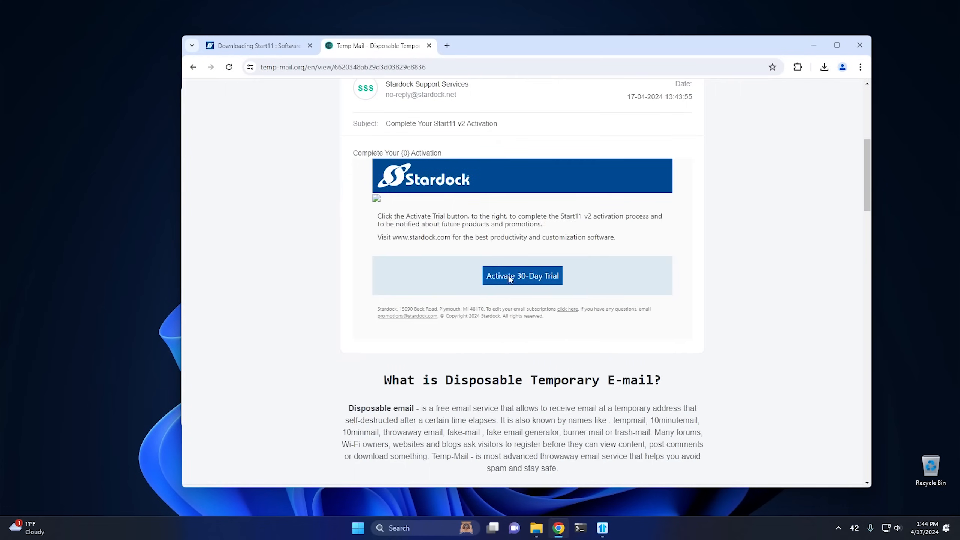
pyautogui.click(509, 276)
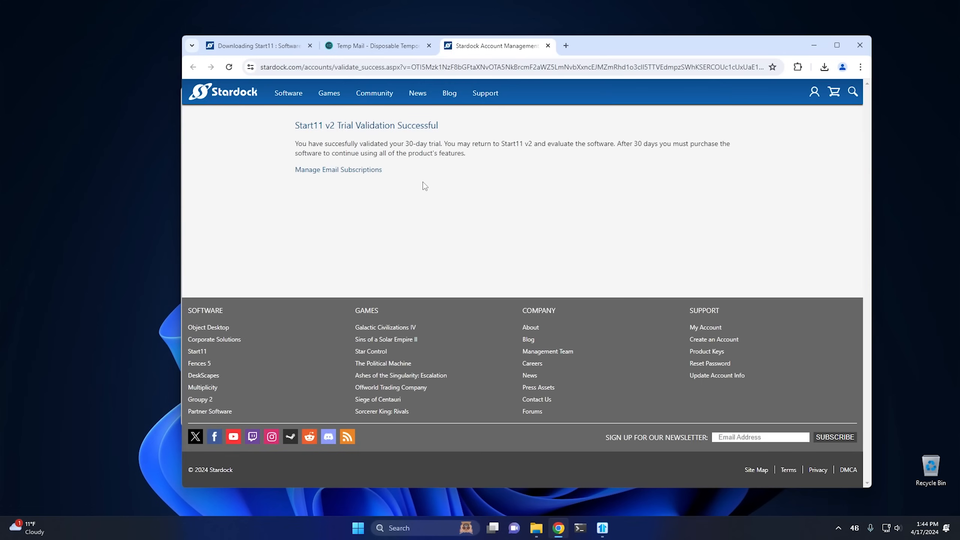
pyautogui.click(862, 44)
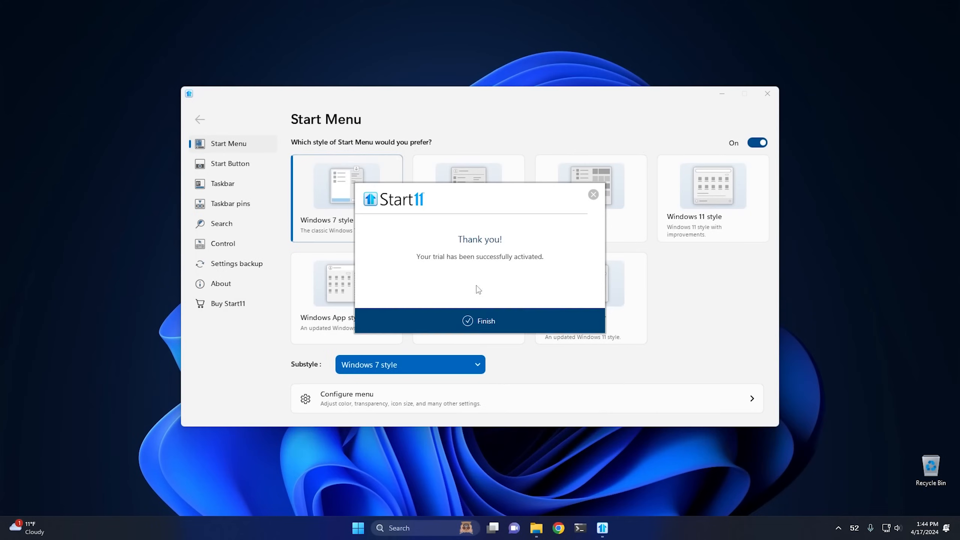
# Step: Finish the trial activation and configure the taskbar as center aligned
pyautogui.click(477, 324)
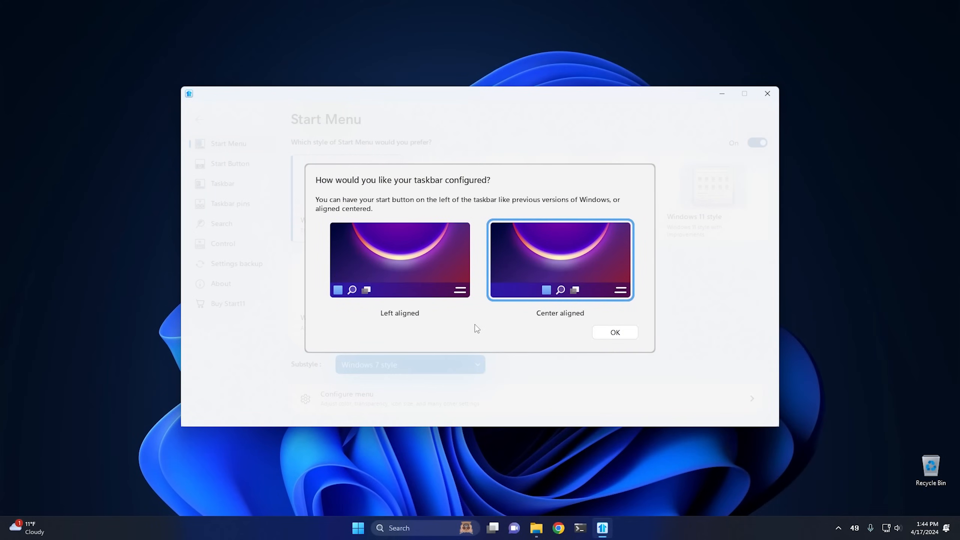
pyautogui.click(430, 264)
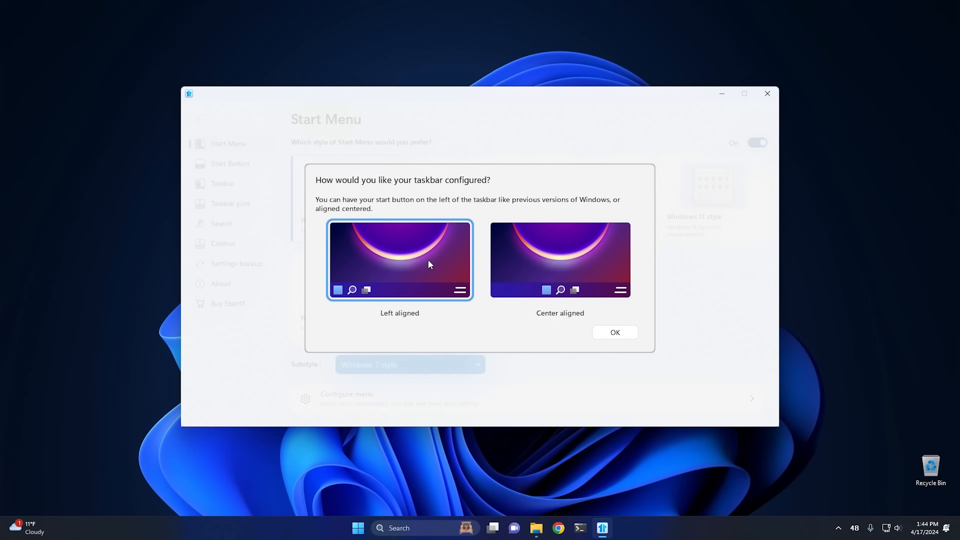
pyautogui.click(565, 257)
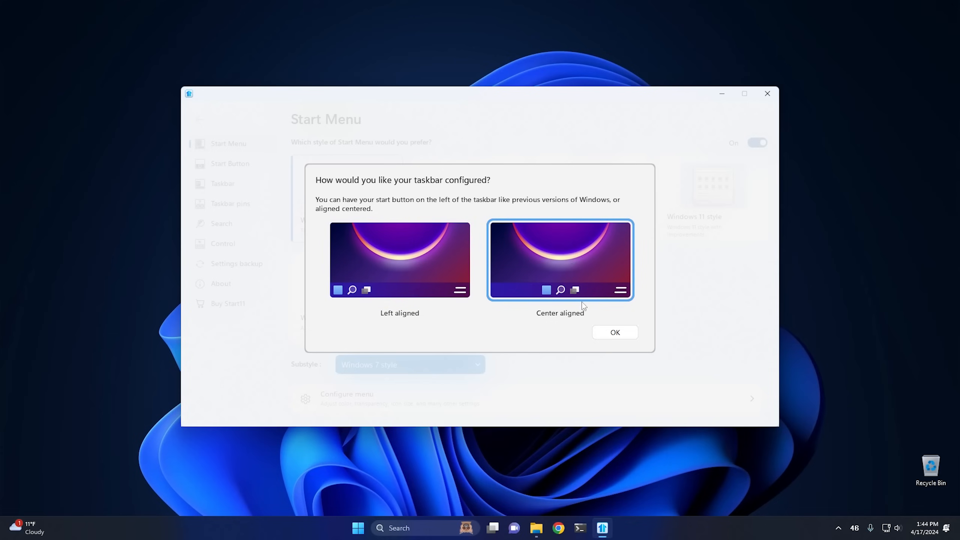
pyautogui.click(614, 333)
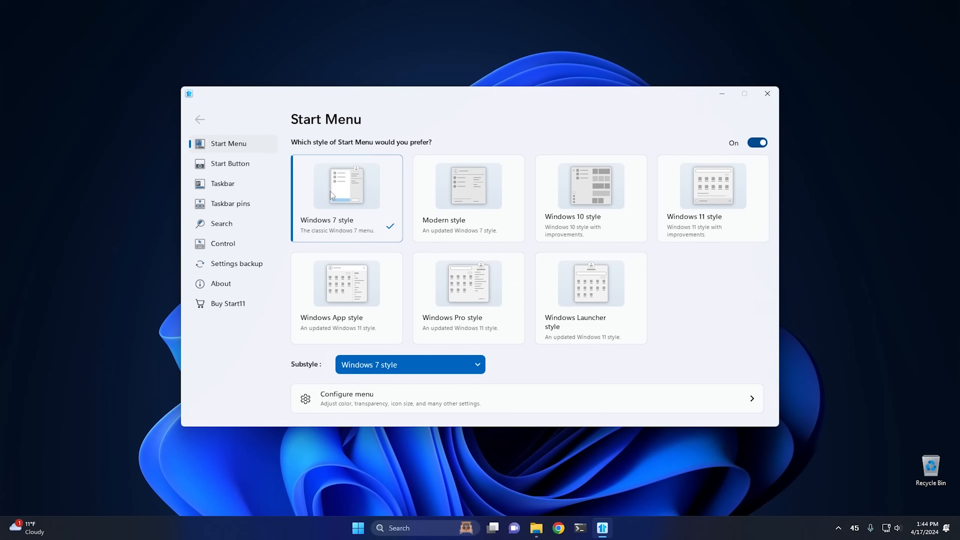
# Step: Preview the Start menu in Windows 7 style, switch it to Modern style and preview that as well
pyautogui.click(358, 532)
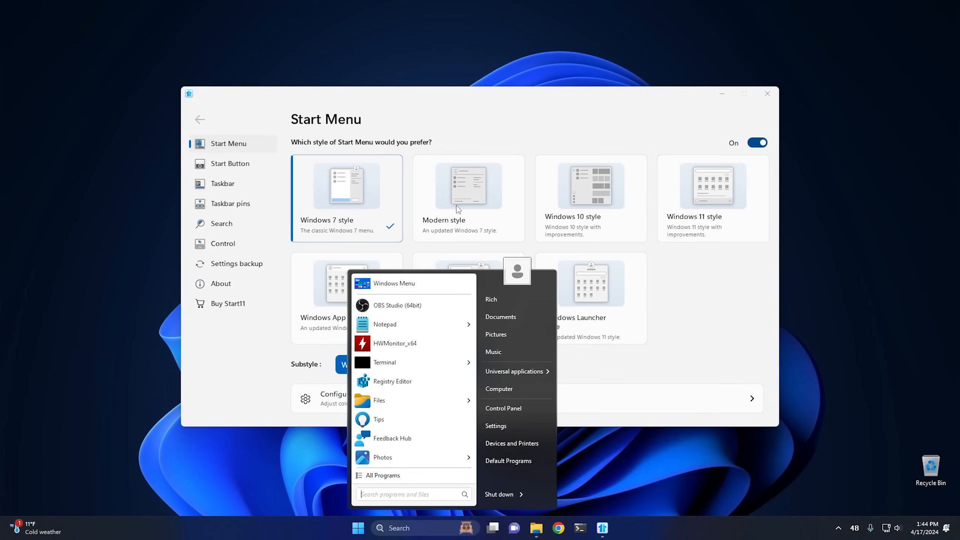
pyautogui.click(460, 234)
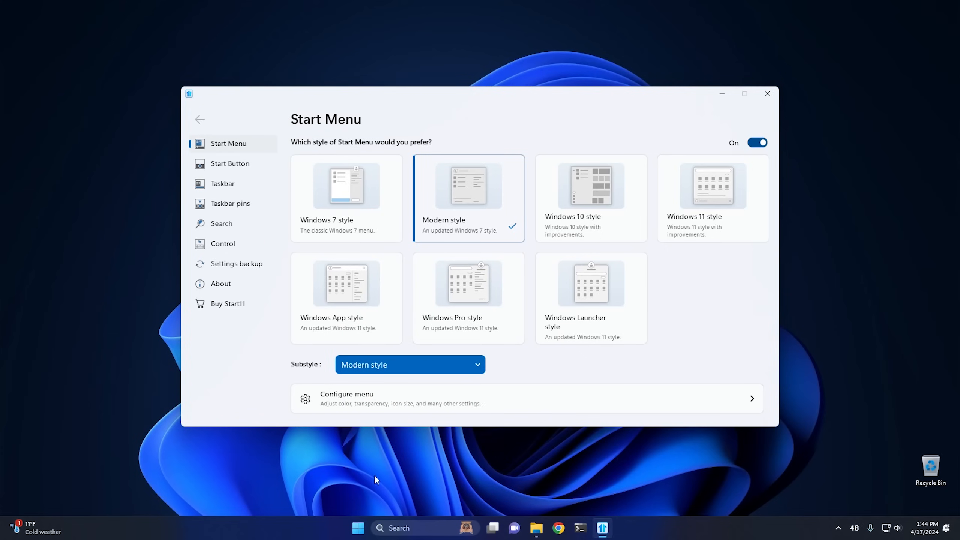
pyautogui.click(357, 530)
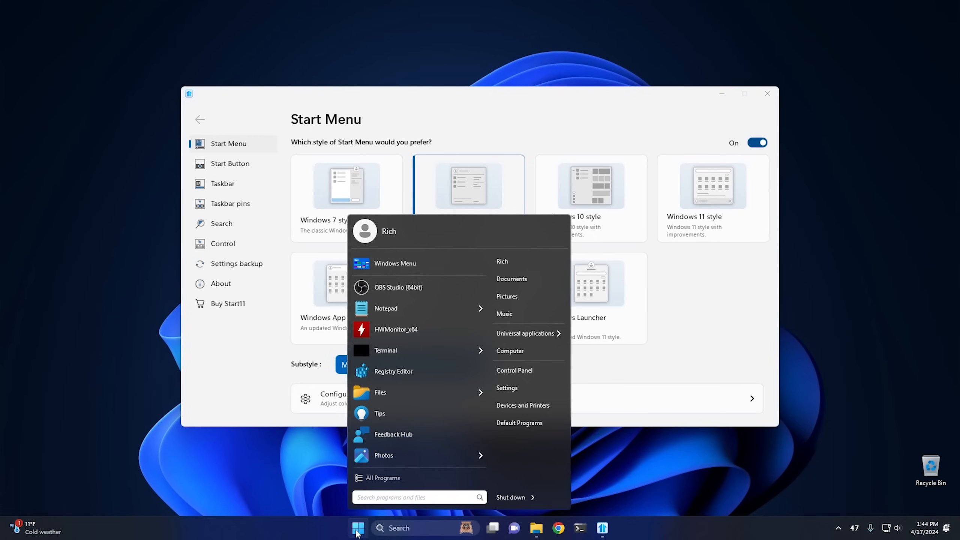
pyautogui.click(357, 530)
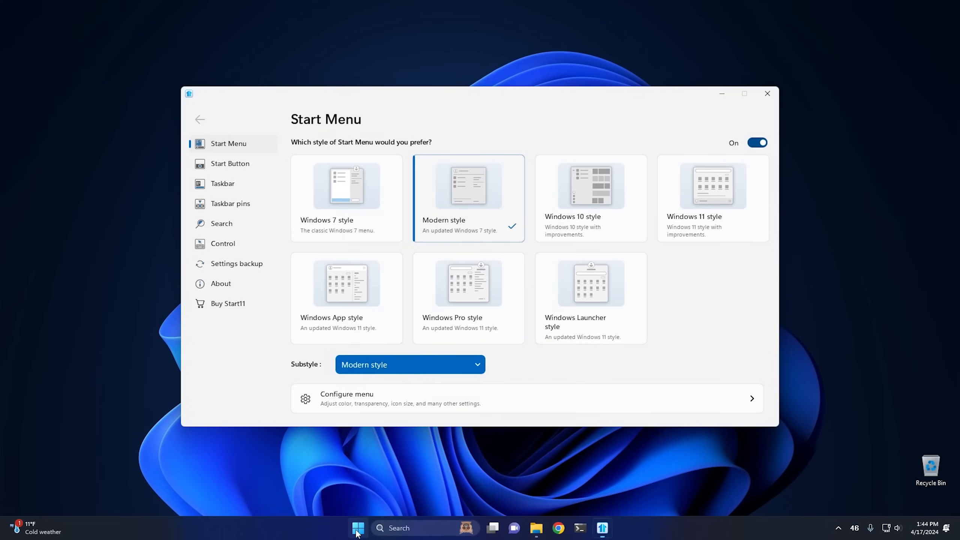
pyautogui.click(357, 530)
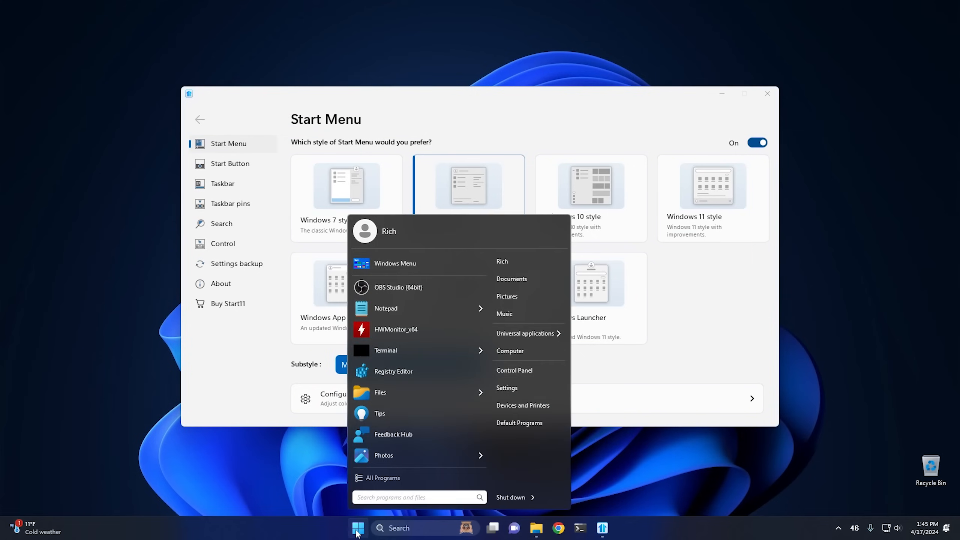
pyautogui.click(357, 532)
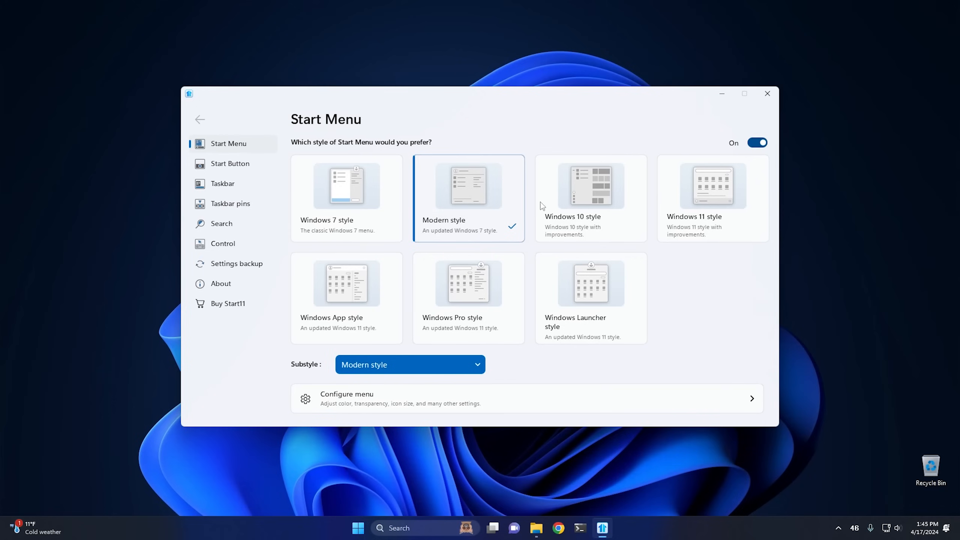
# Step: Switch the Start menu to Windows 10 style and open it for a preview
pyautogui.click(592, 198)
pyautogui.click(357, 530)
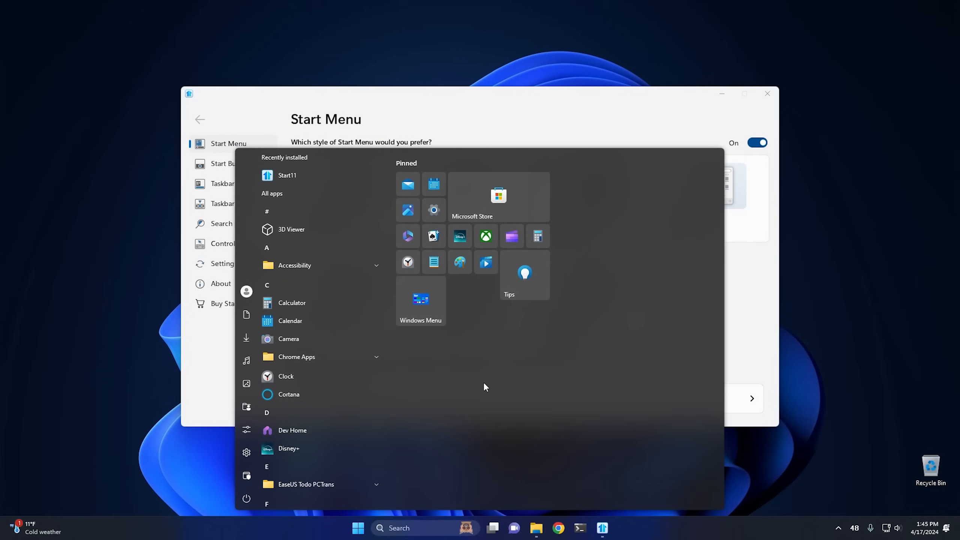
pyautogui.click(357, 528)
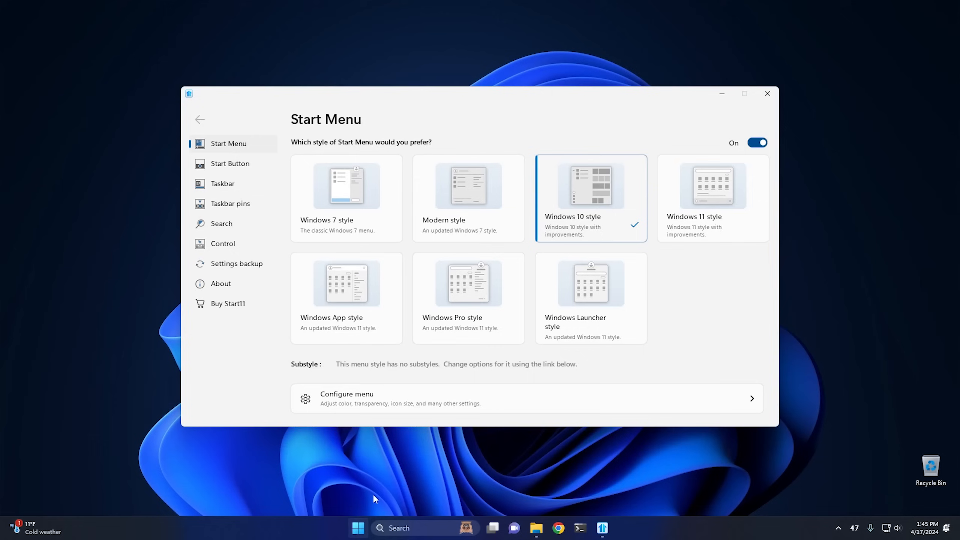
# Step: Switch the Start menu to Windows 11 style and open it for a preview
pyautogui.click(724, 198)
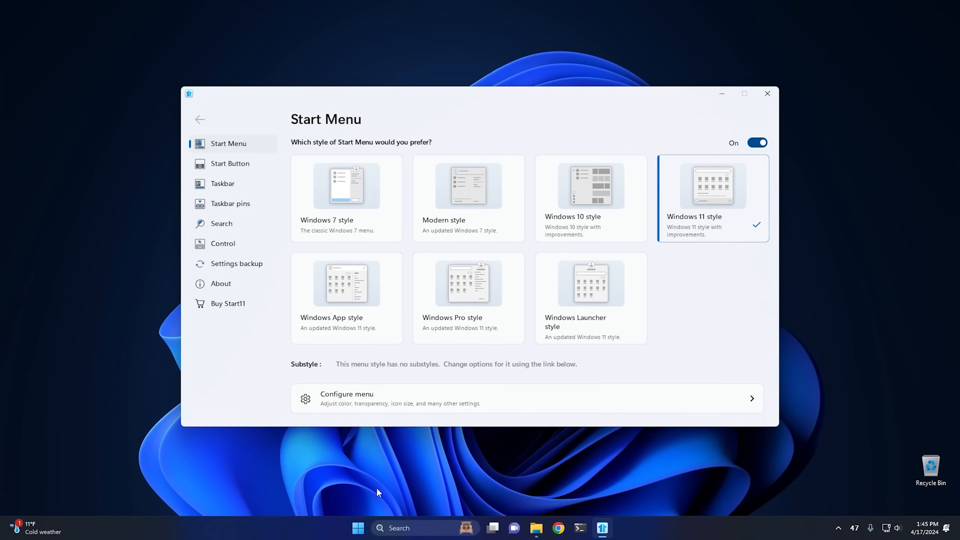
pyautogui.click(356, 529)
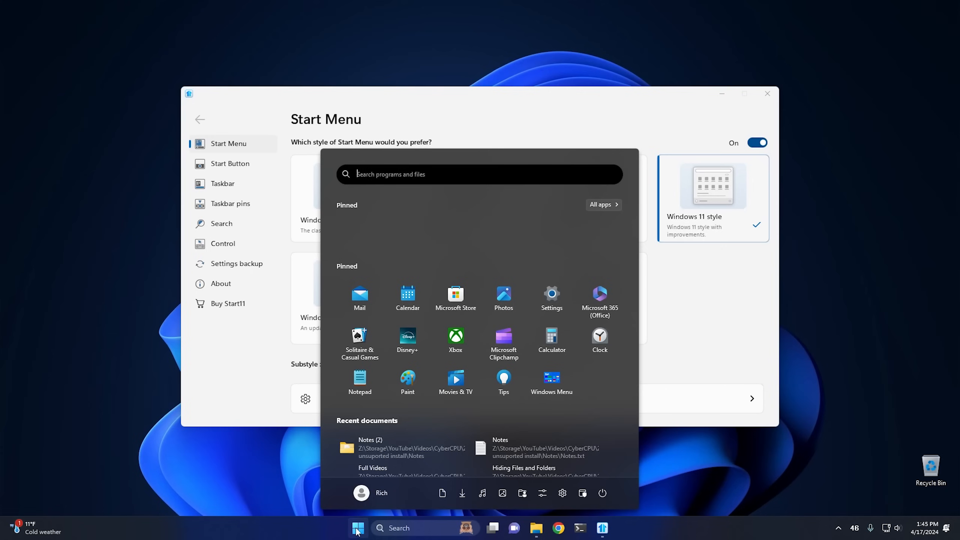
pyautogui.click(356, 531)
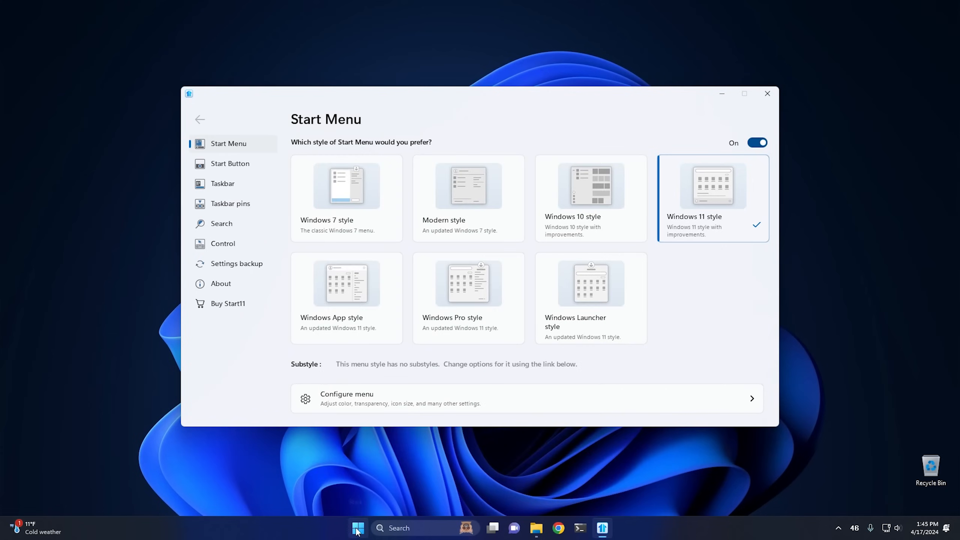
# Step: Switch the Start menu to Windows App style and look through its All apps list
pyautogui.click(341, 297)
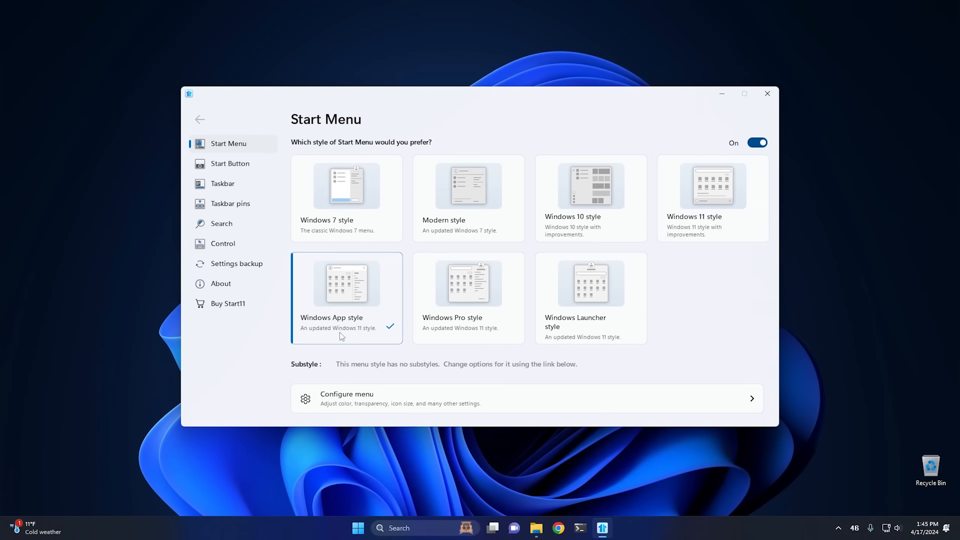
pyautogui.click(360, 531)
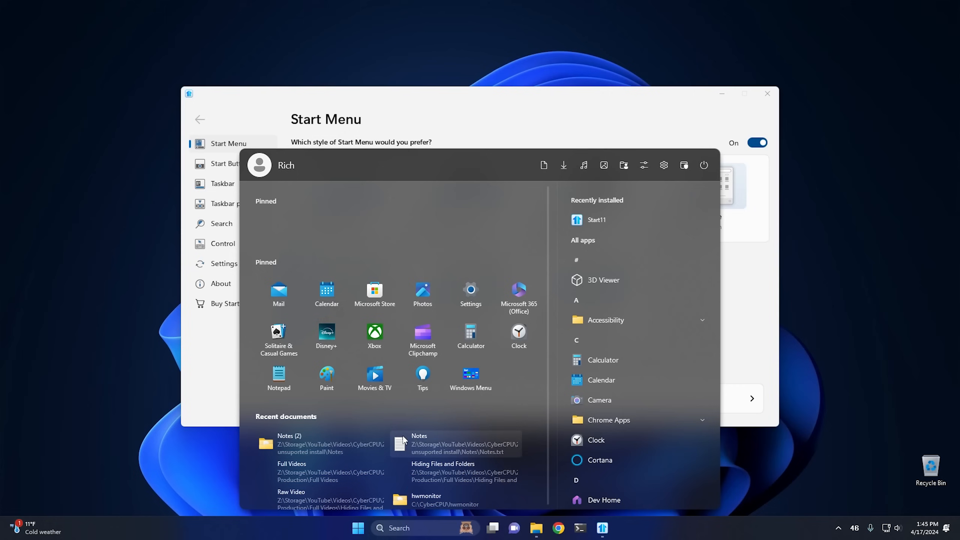
pyautogui.scroll(-15, 631, 352)
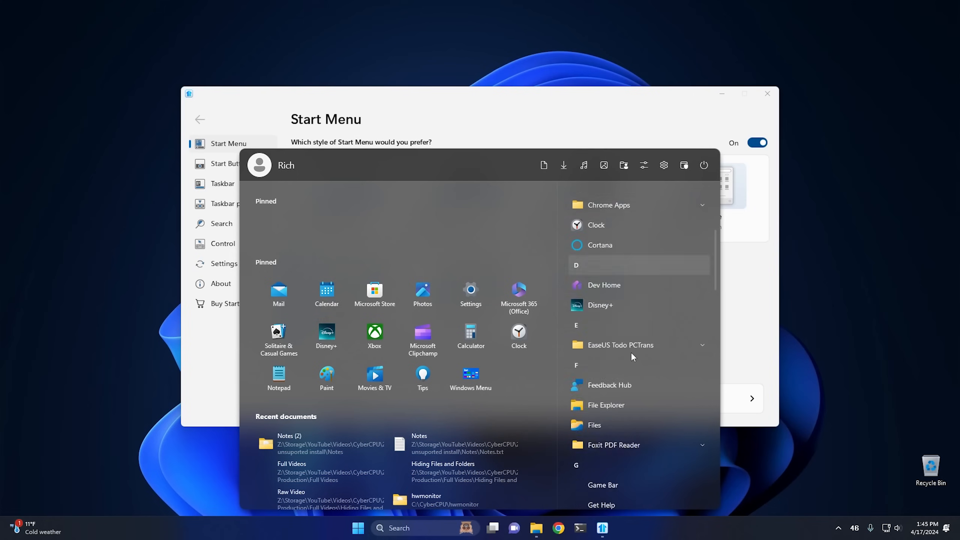
pyautogui.scroll(-10, 631, 354)
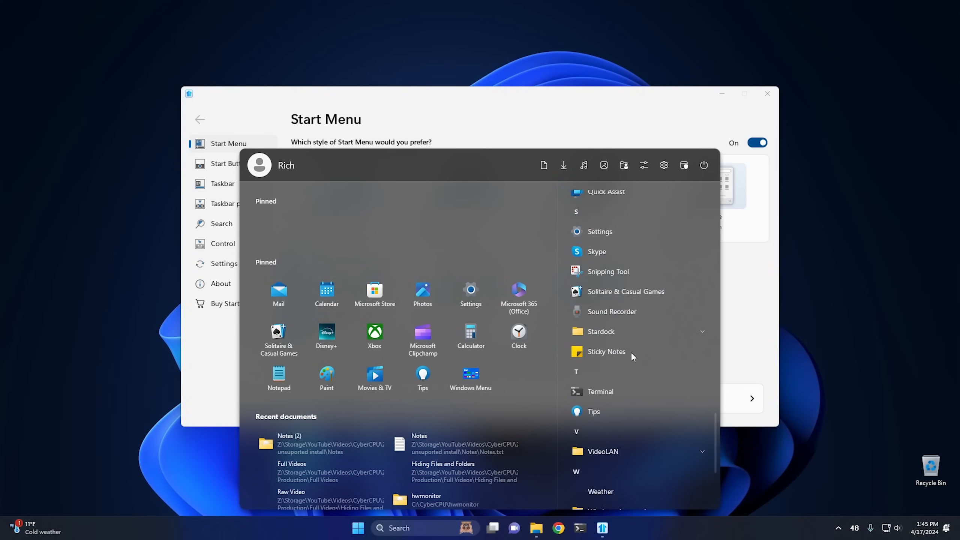
pyautogui.scroll(15, 632, 354)
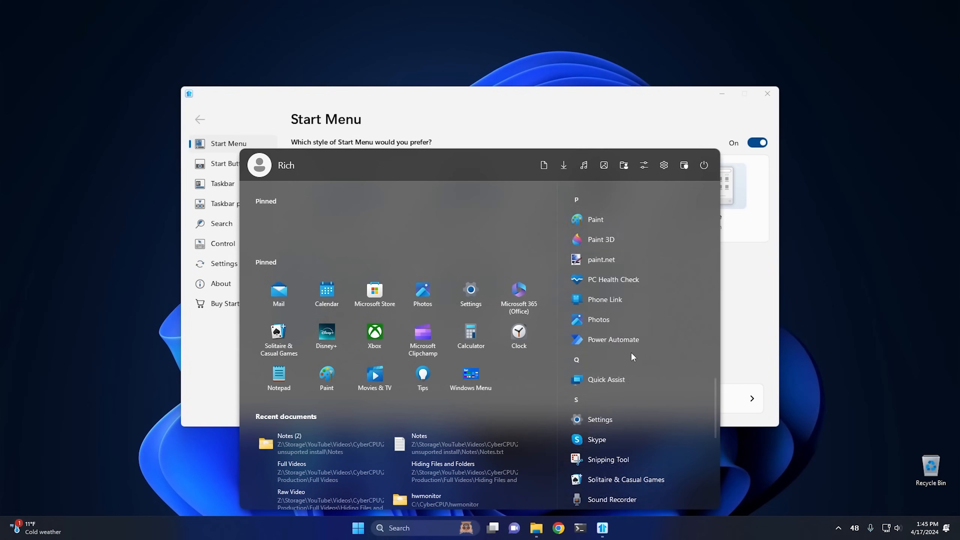
pyautogui.scroll(10, 632, 354)
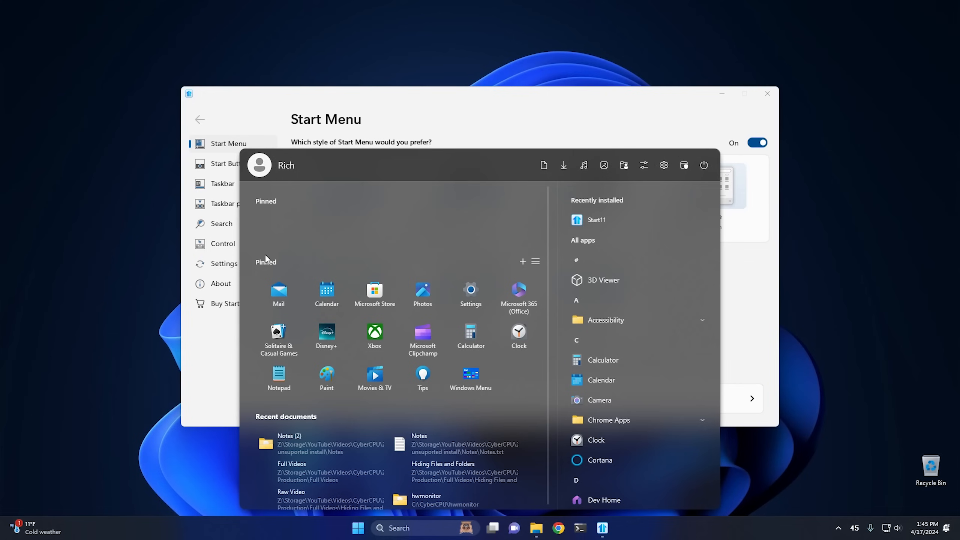
# Step: Move Mail into the empty upper Pinned group and back, and open the lower group's name for editing
pyautogui.moveTo(279, 291); pyautogui.dragTo(277, 227)
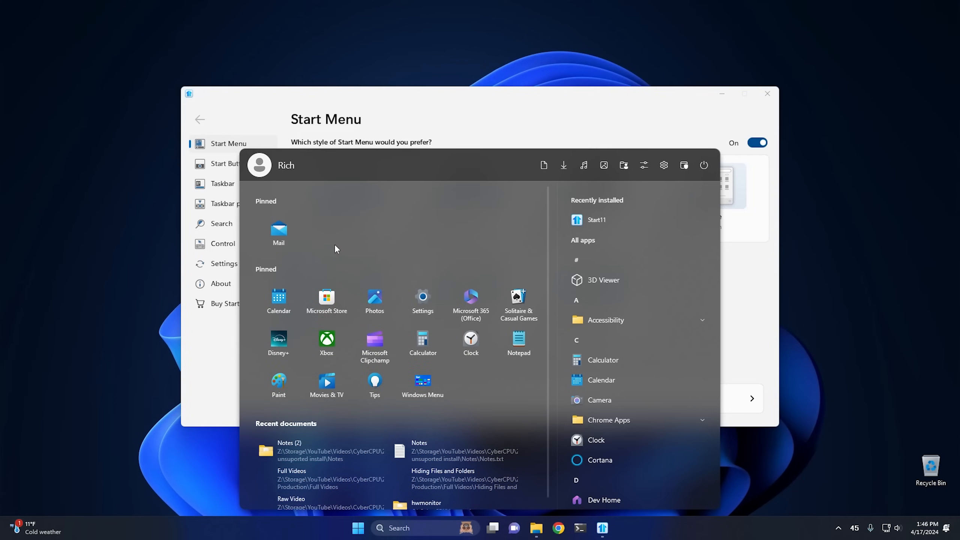
pyautogui.moveTo(283, 233); pyautogui.dragTo(283, 301)
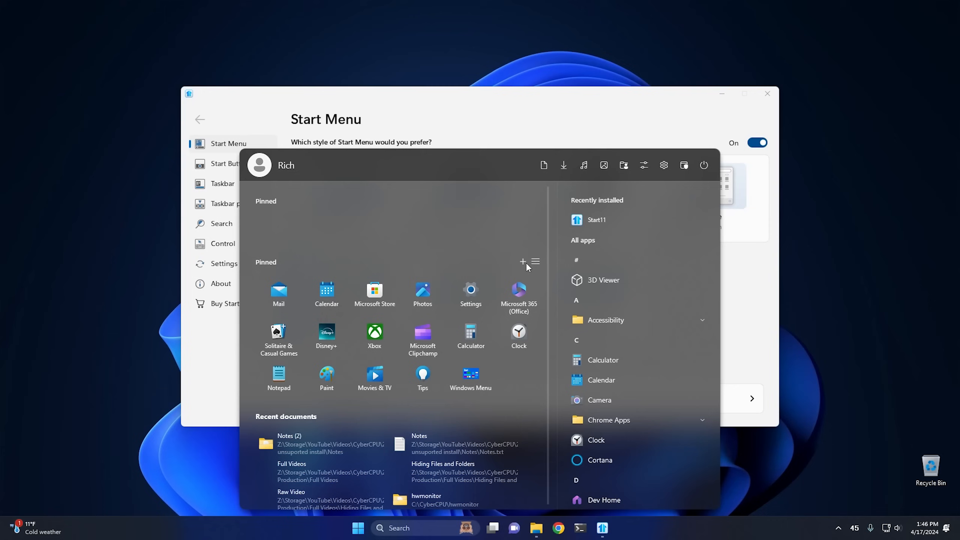
pyautogui.click(275, 264)
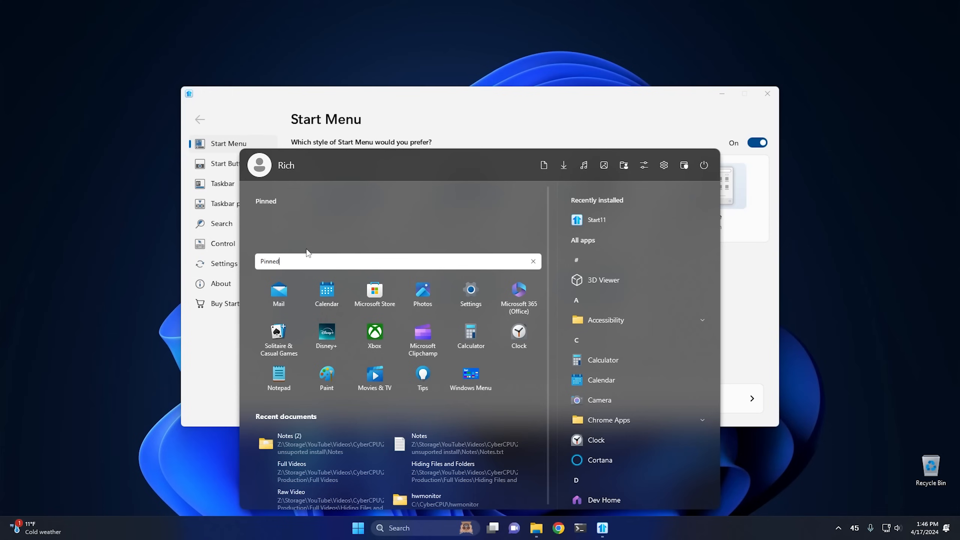
pyautogui.click(295, 213)
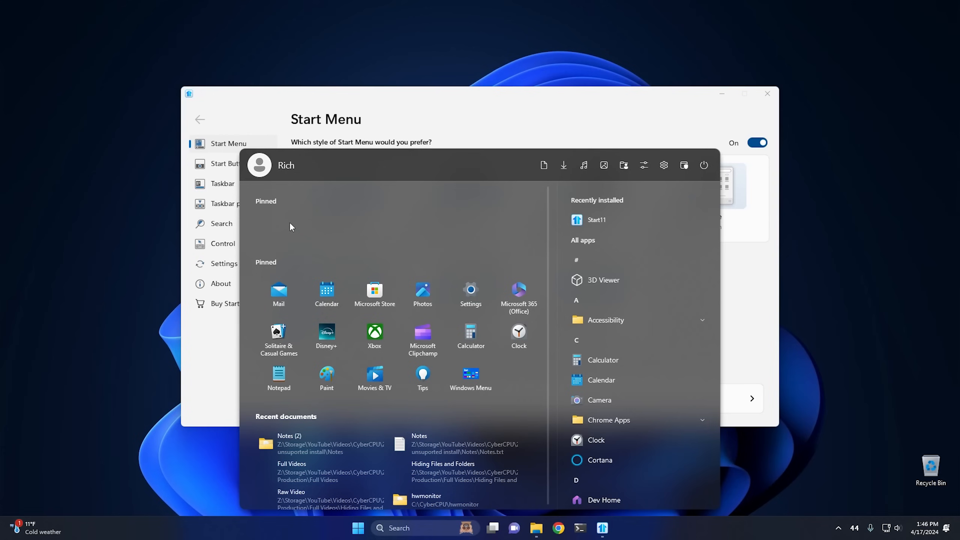
pyautogui.click(442, 91)
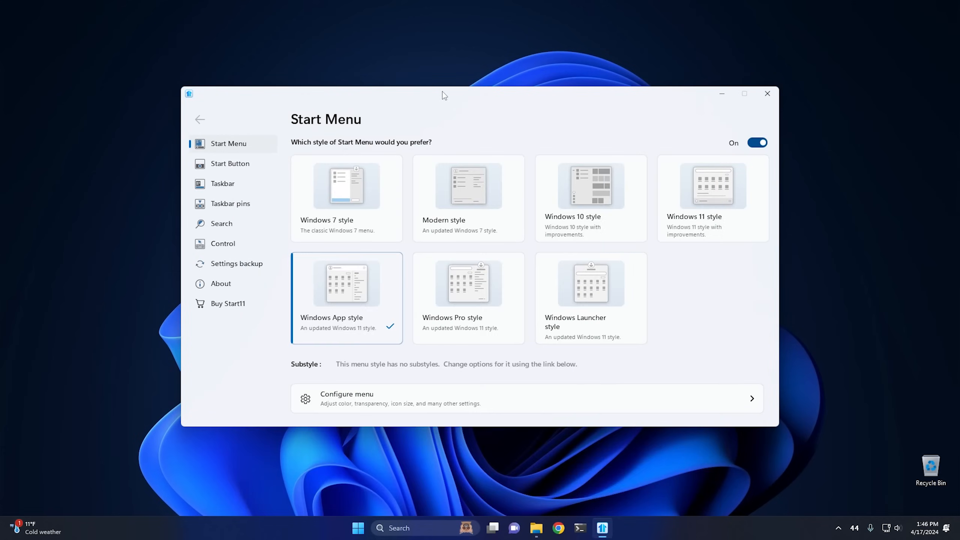
# Step: Return the Start menu to Windows 11 style and view its full application list for comparison
pyautogui.click(727, 206)
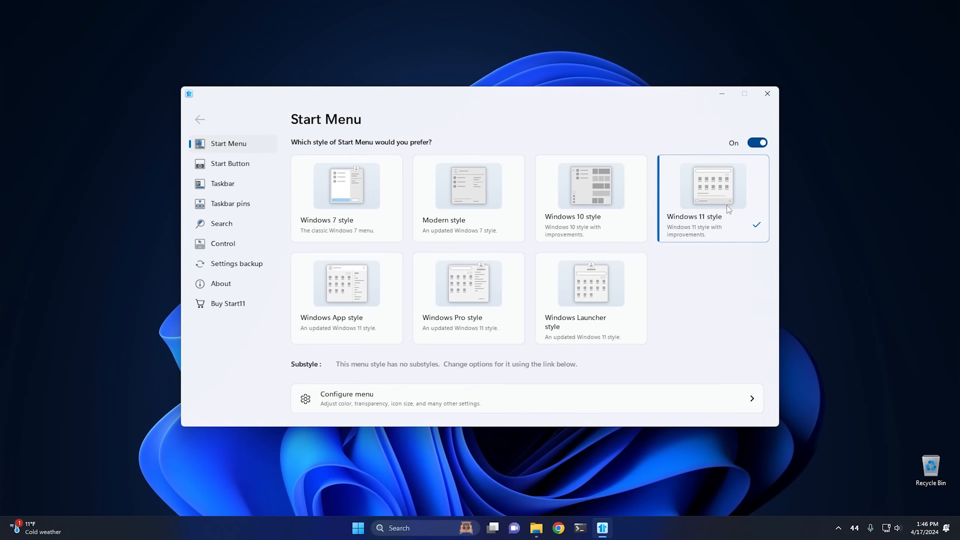
pyautogui.click(358, 529)
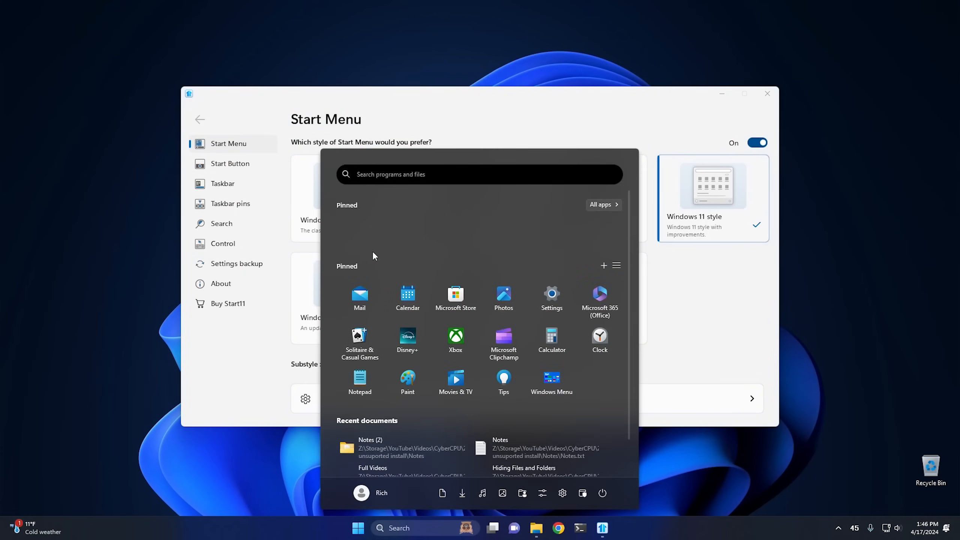
pyautogui.click(600, 206)
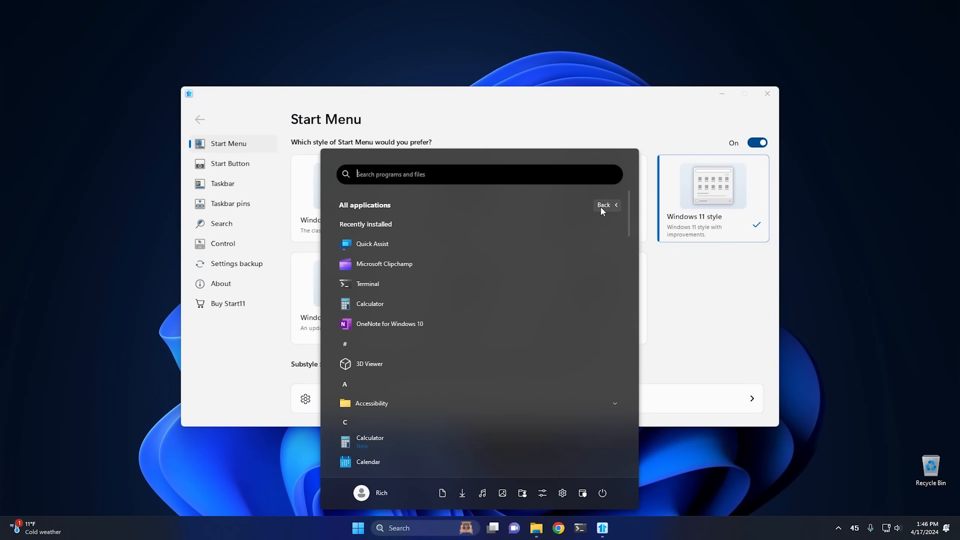
pyautogui.click(603, 205)
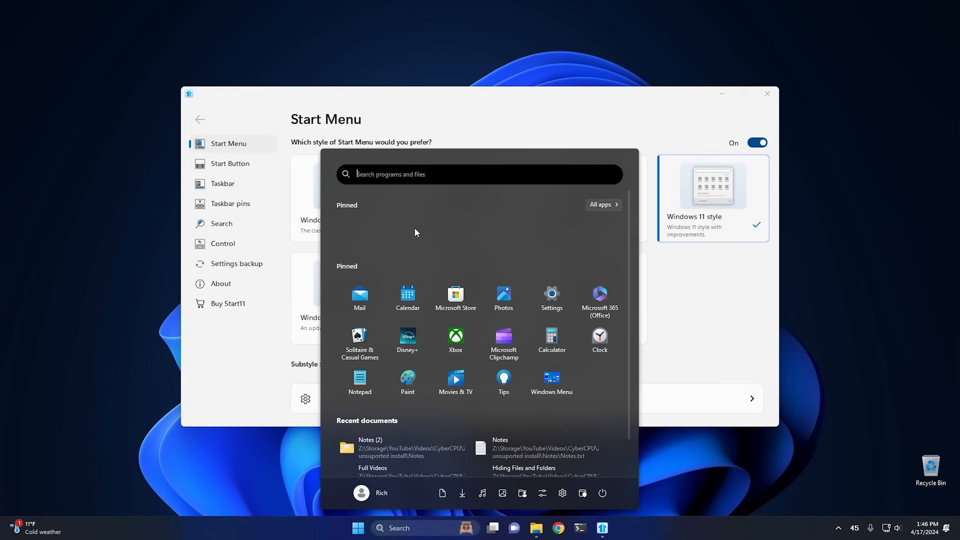
pyautogui.click(693, 191)
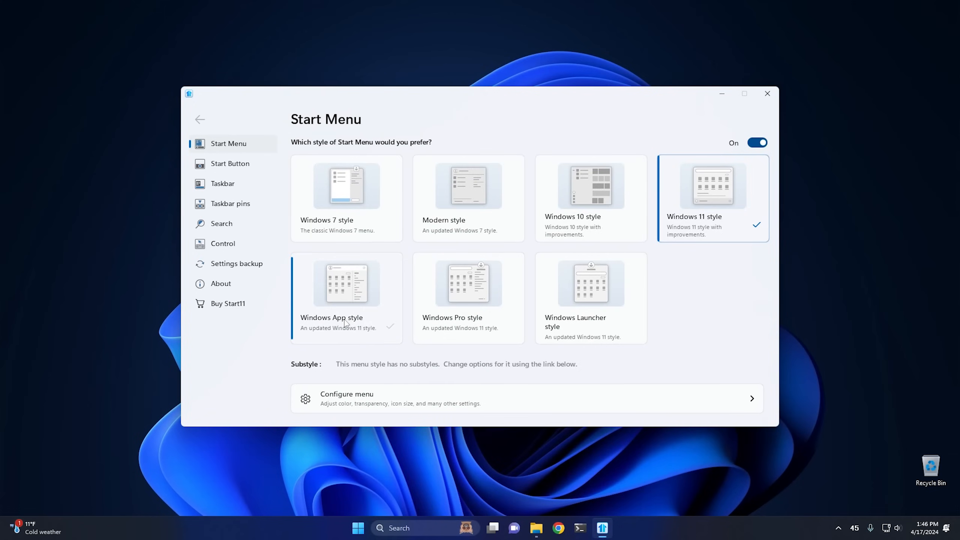
# Step: Set the Start menu to Windows Pro style and try its Documents shortcut, closing the folder window
pyautogui.click(345, 303)
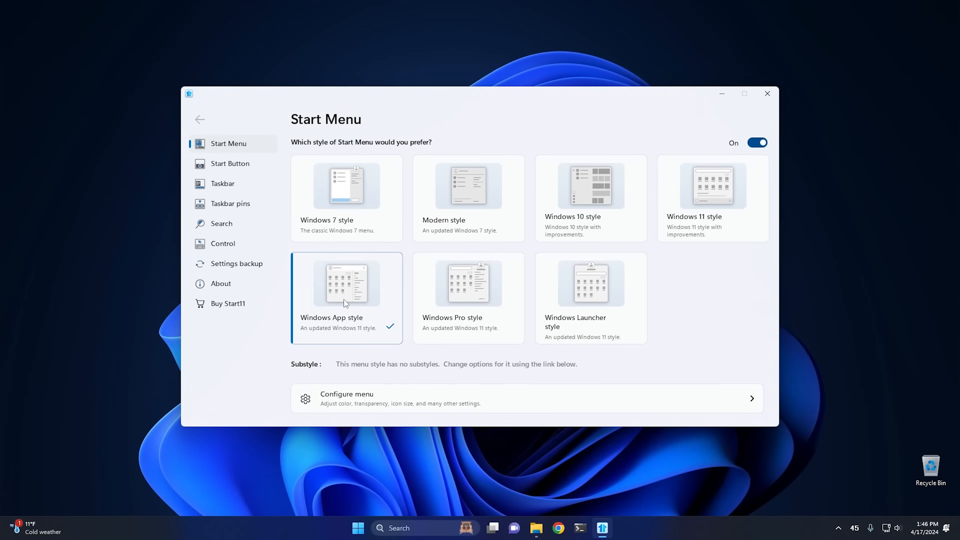
pyautogui.click(465, 293)
pyautogui.click(358, 529)
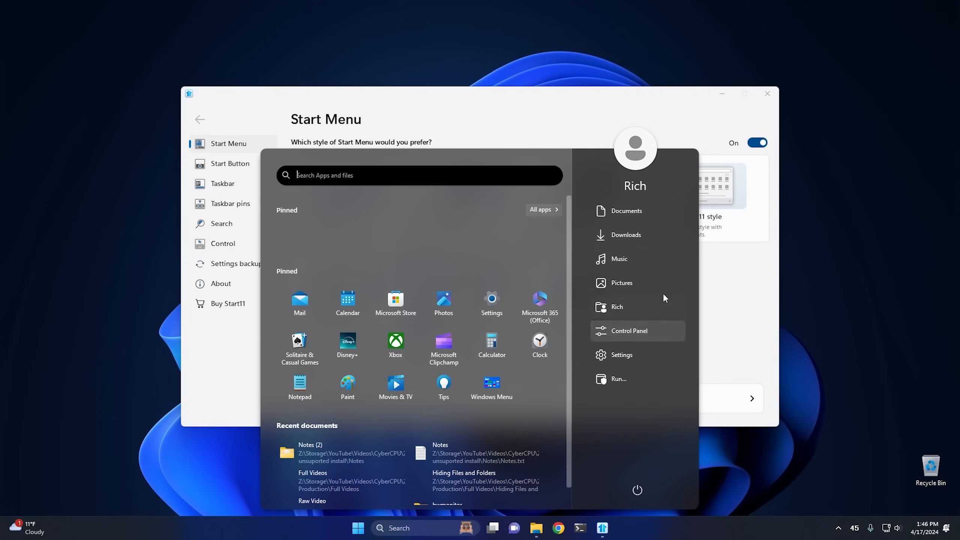
pyautogui.click(635, 210)
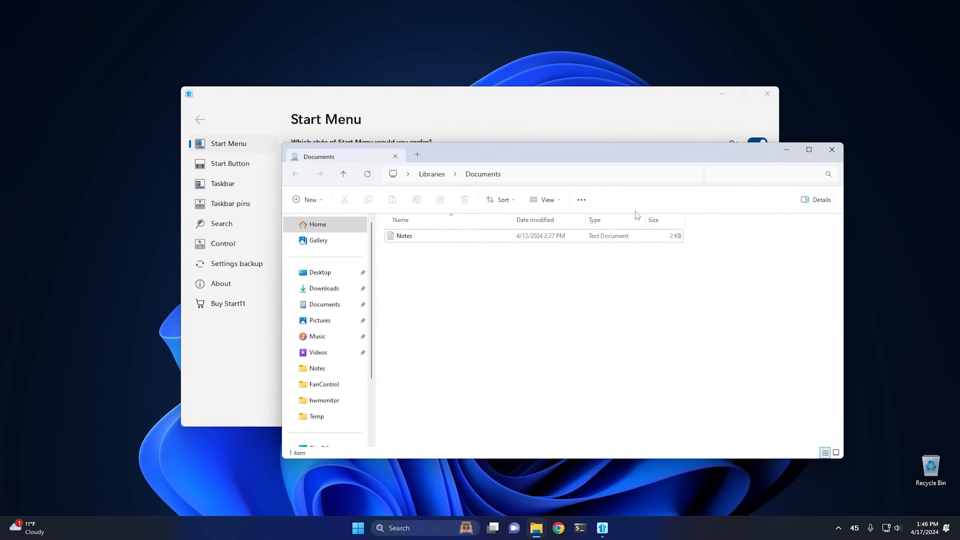
pyautogui.click(842, 147)
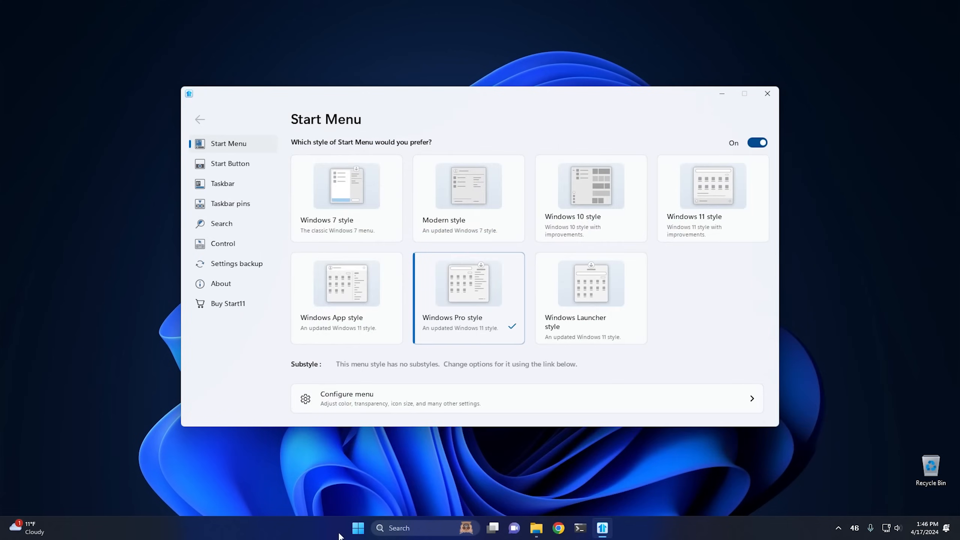
# Step: Try the Control Panel shortcut in the Windows Pro style Start menu and close the window it opens
pyautogui.click(358, 528)
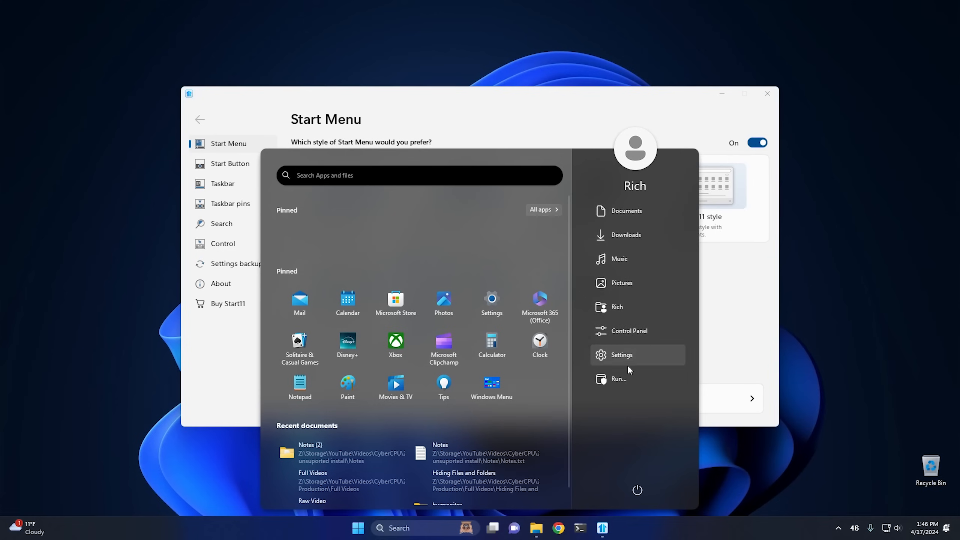
pyautogui.click(634, 334)
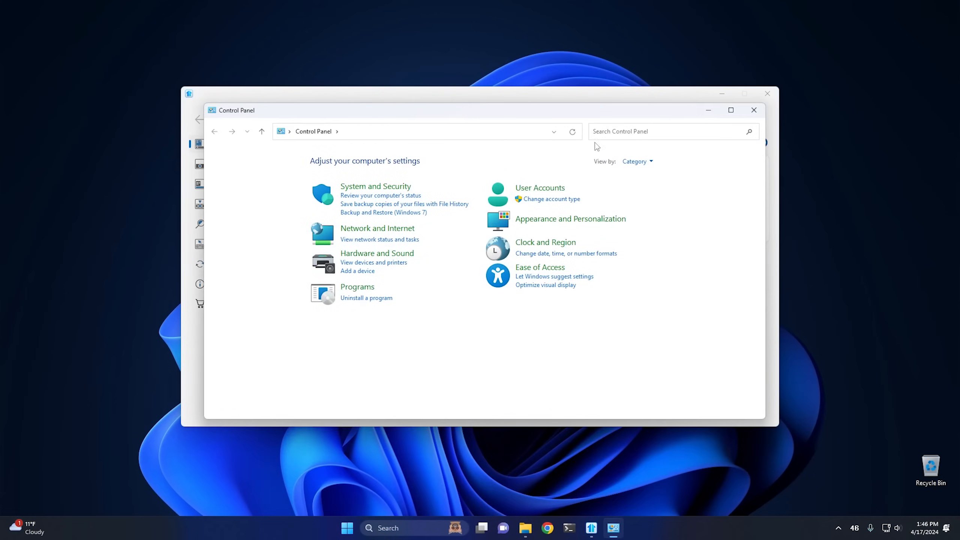
pyautogui.click(754, 110)
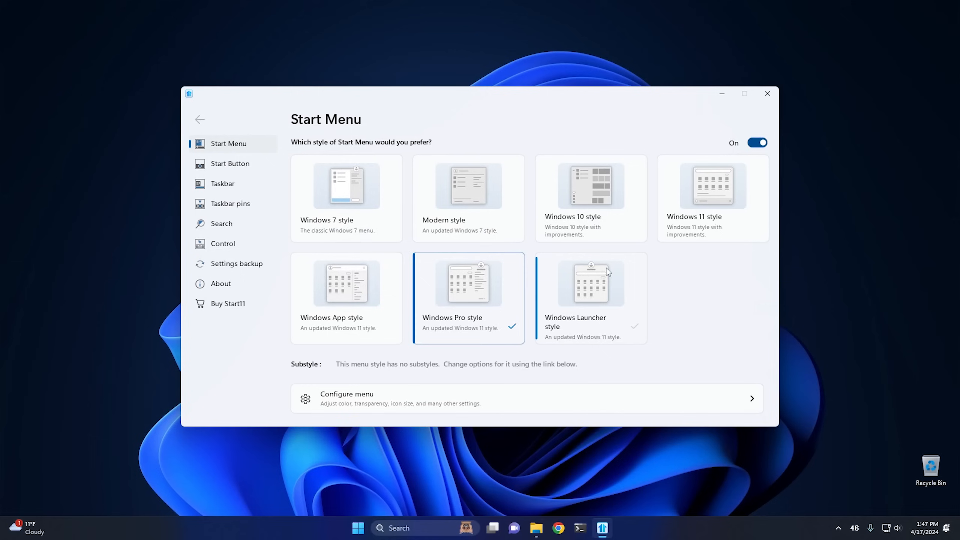
# Step: Switch the Start menu to Windows Launcher style and look through its pinned apps and recent documents
pyautogui.click(584, 296)
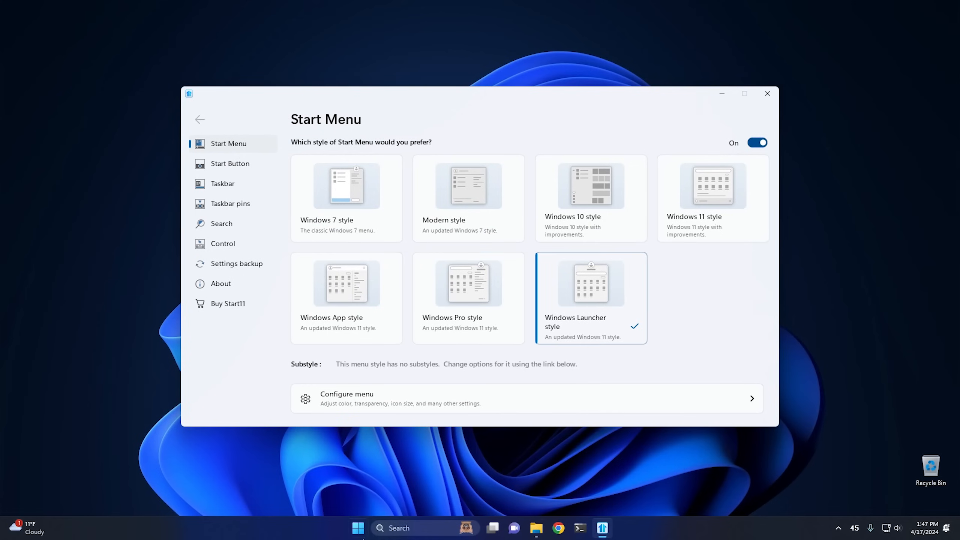
pyautogui.click(358, 534)
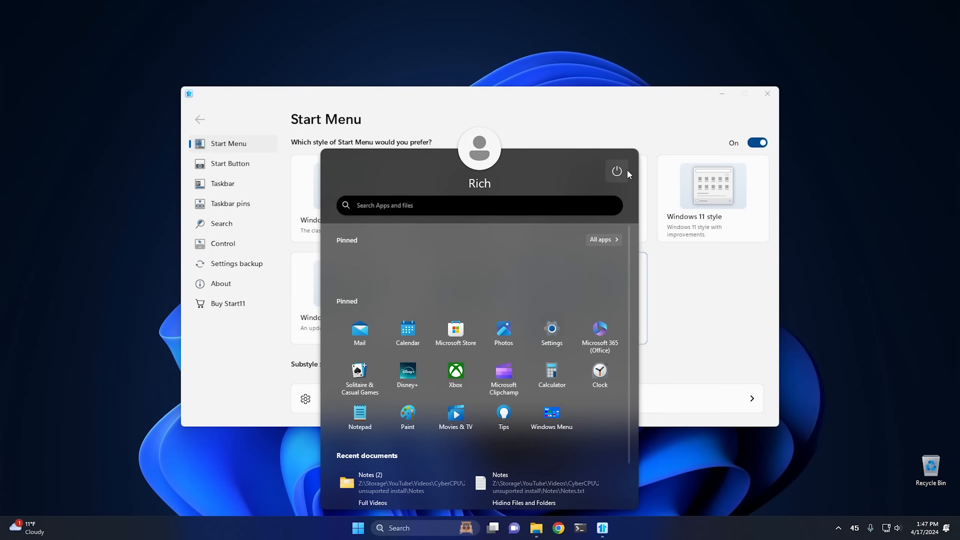
pyautogui.scroll(-1, 470, 385)
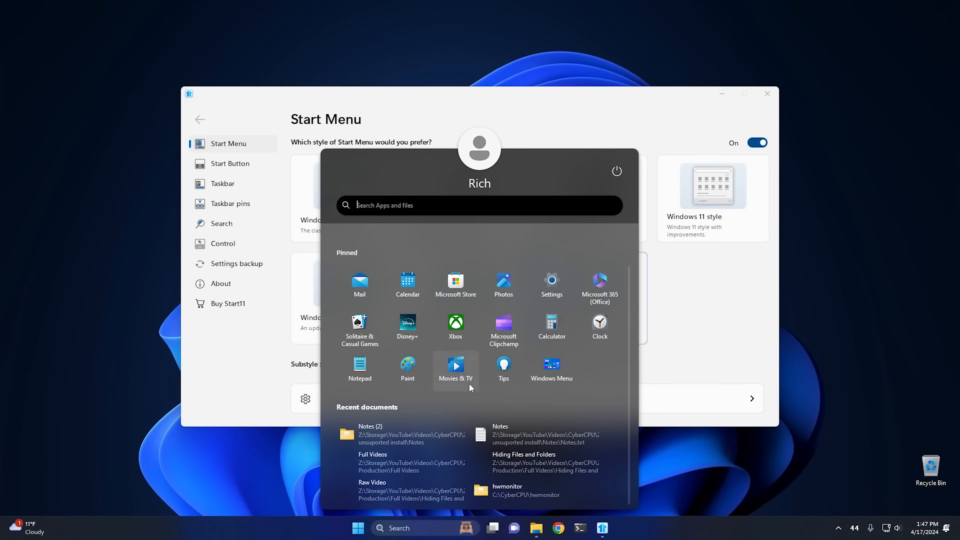
pyautogui.scroll(1, 469, 383)
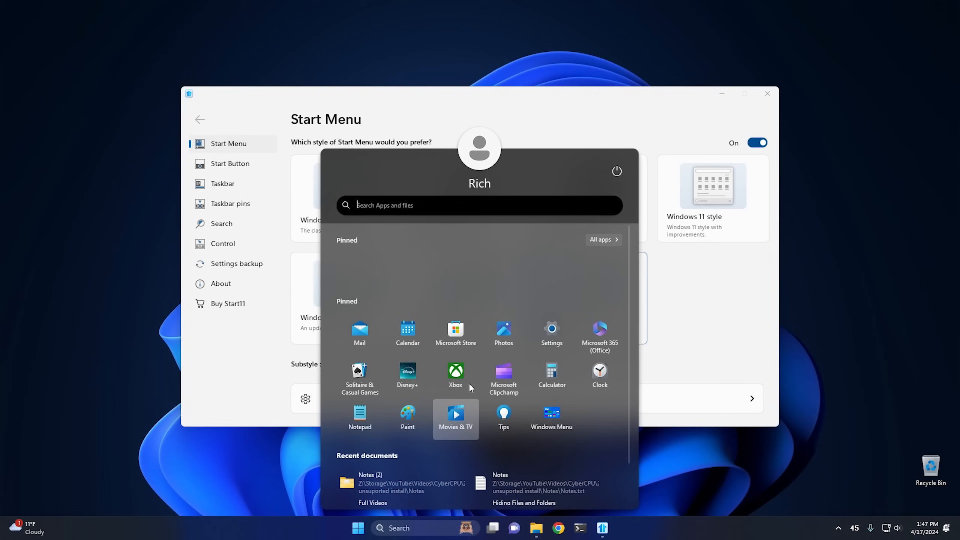
pyautogui.scroll(-1, 470, 387)
pyautogui.click(357, 530)
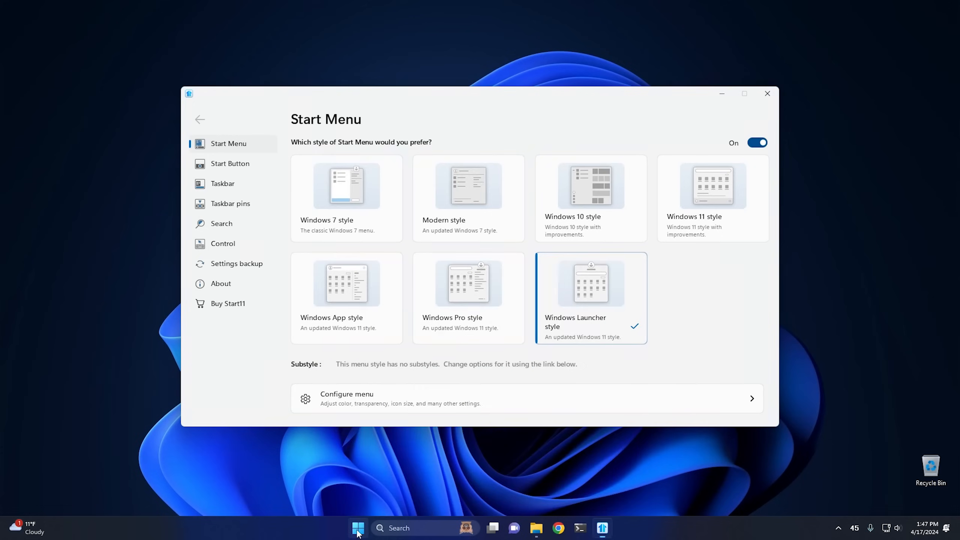
# Step: Return the Start menu to Windows Pro style and view the menu
pyautogui.click(474, 336)
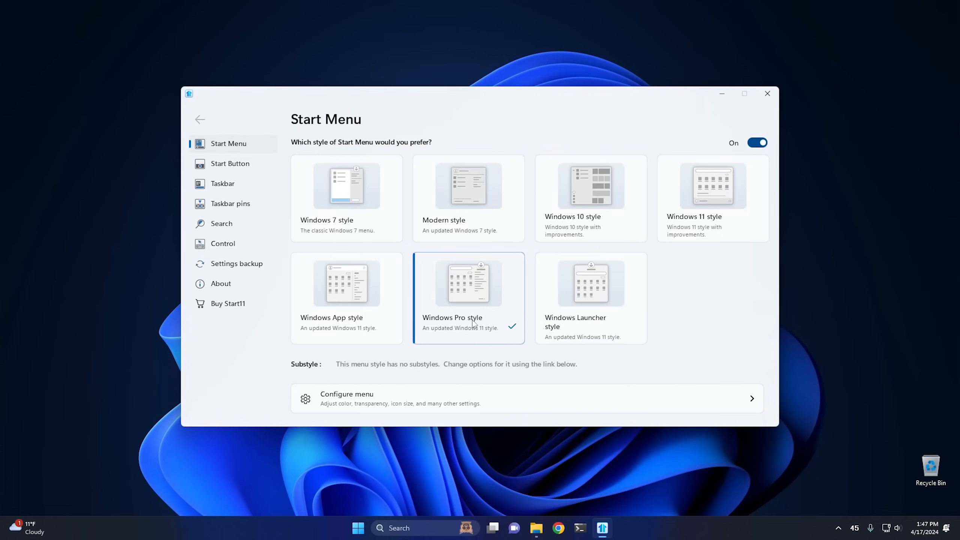
pyautogui.click(358, 530)
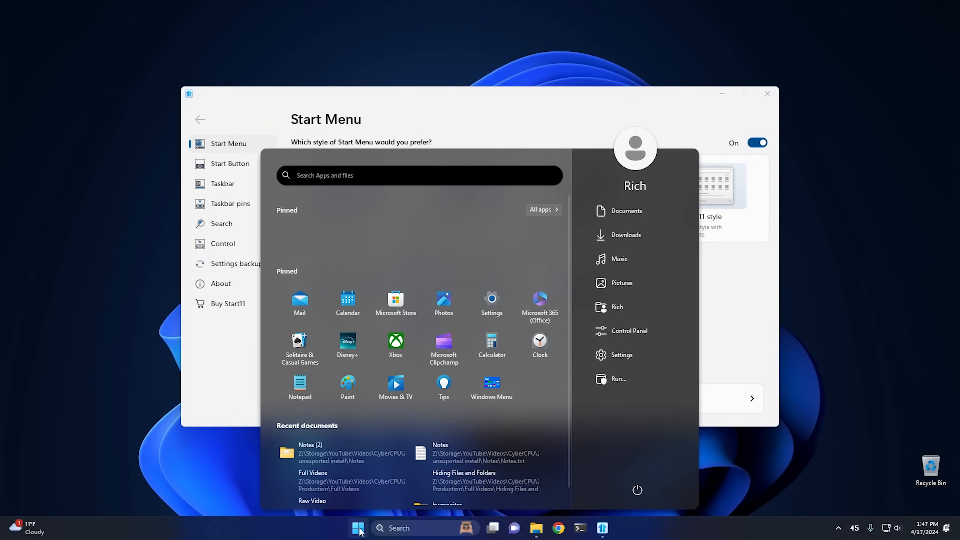
pyautogui.click(359, 530)
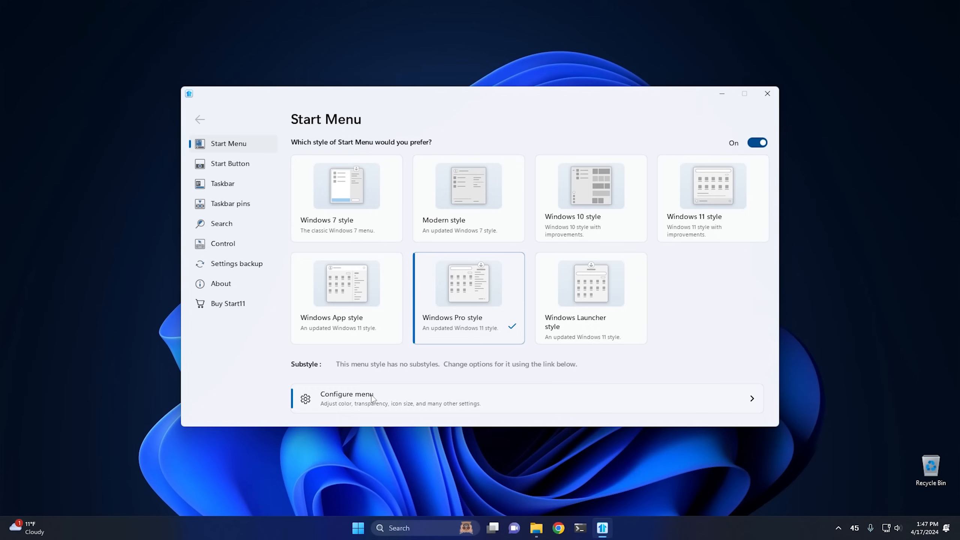
# Step: In the menu configuration, enable shutdown and reboot options over Remote Desktop, and open the visual appearance settings
pyautogui.click(362, 397)
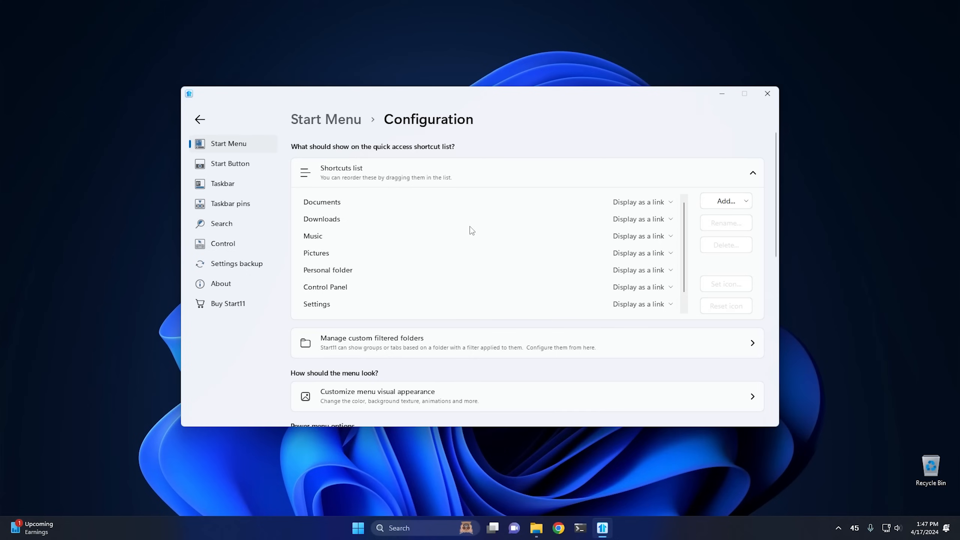
pyautogui.scroll(-1, 450, 261)
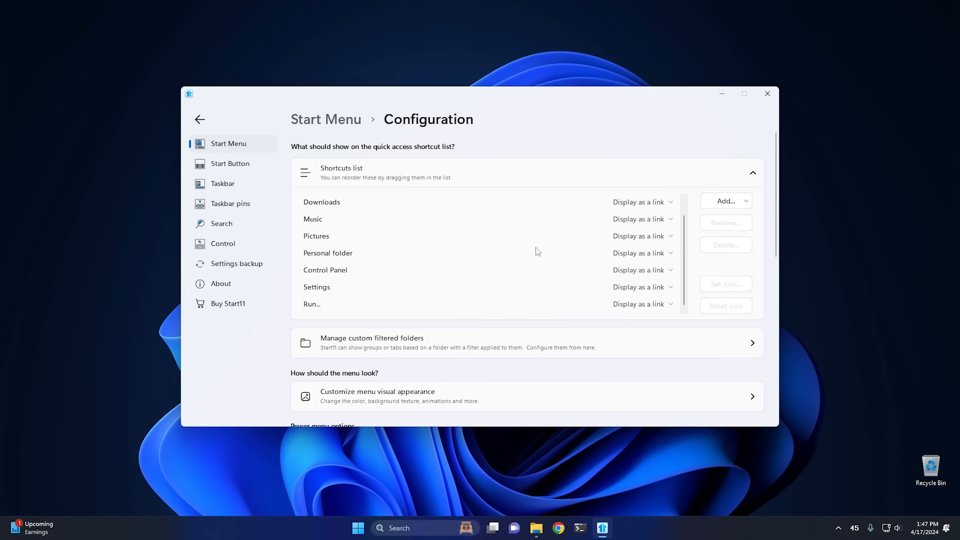
pyautogui.scroll(-2, 775, 223)
pyautogui.moveTo(776, 224); pyautogui.dragTo(778, 250)
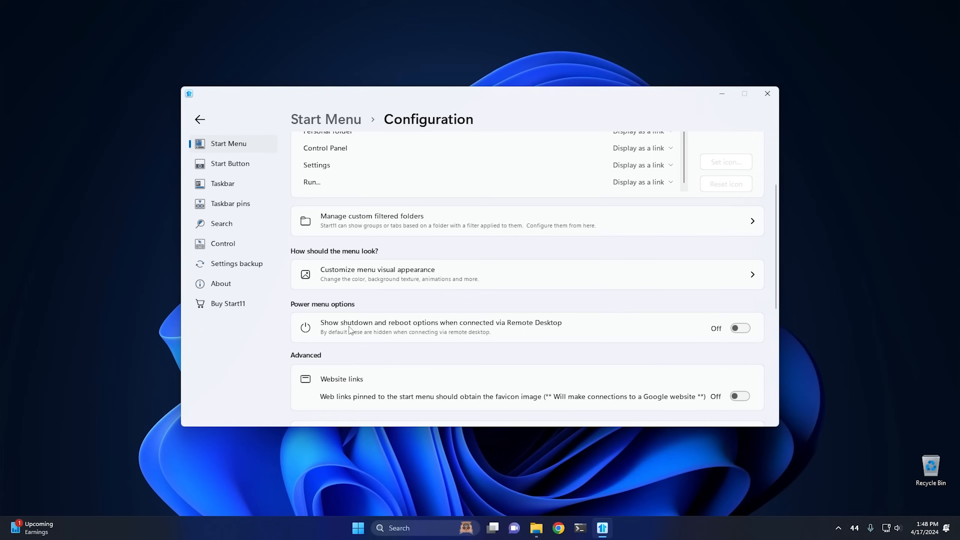
pyautogui.click(733, 331)
pyautogui.click(441, 275)
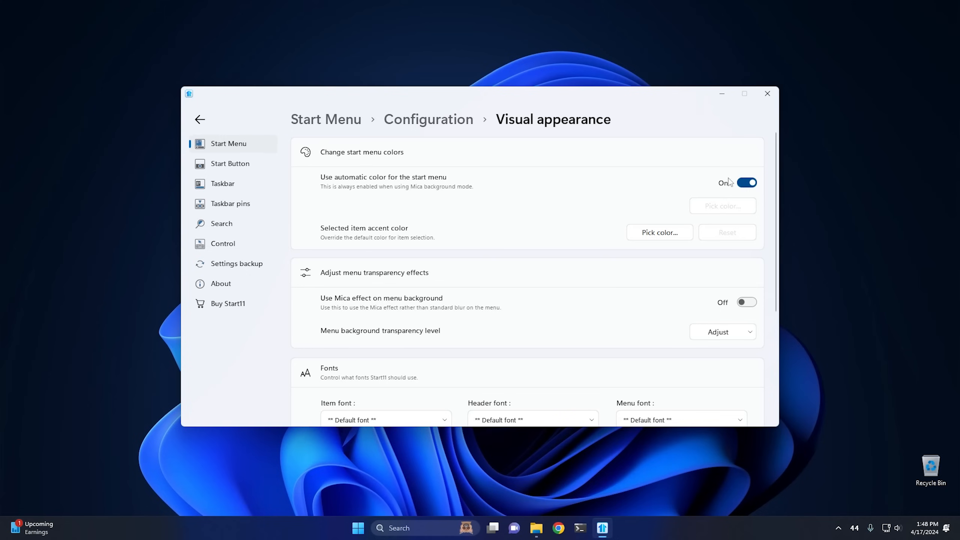
# Step: Try a red Start menu color instead of the automatic one and restore the automatic color, checking the menu each time
pyautogui.click(747, 182)
pyautogui.click(723, 206)
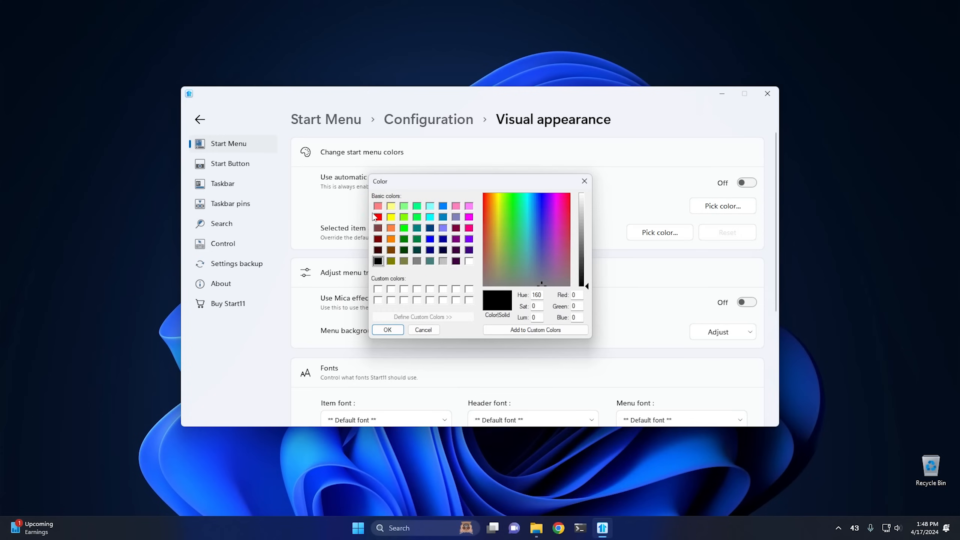
pyautogui.click(374, 217)
pyautogui.click(384, 331)
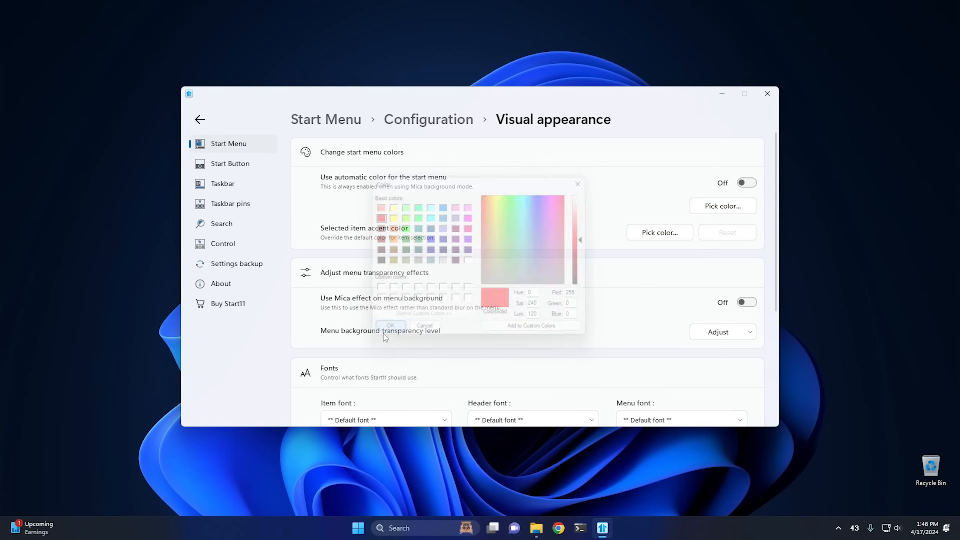
pyautogui.click(356, 531)
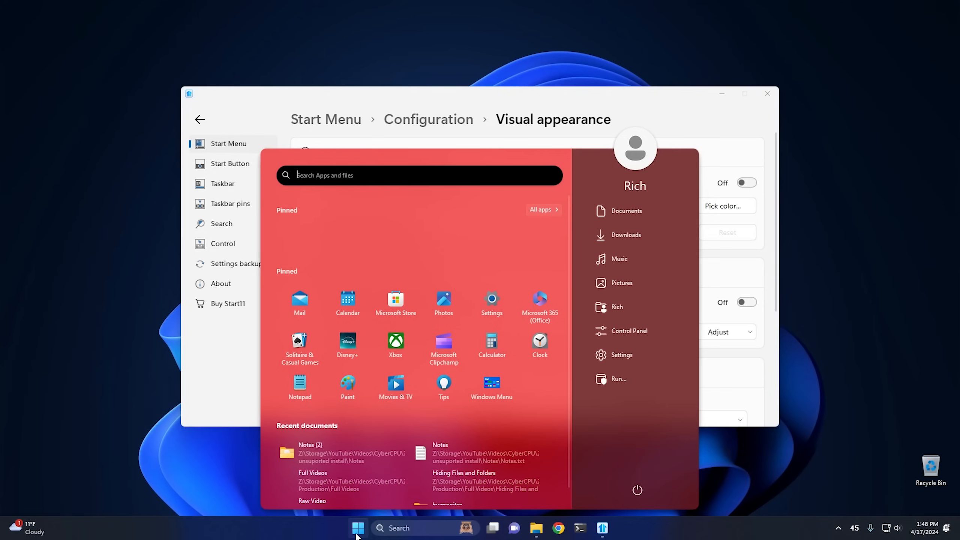
pyautogui.click(355, 531)
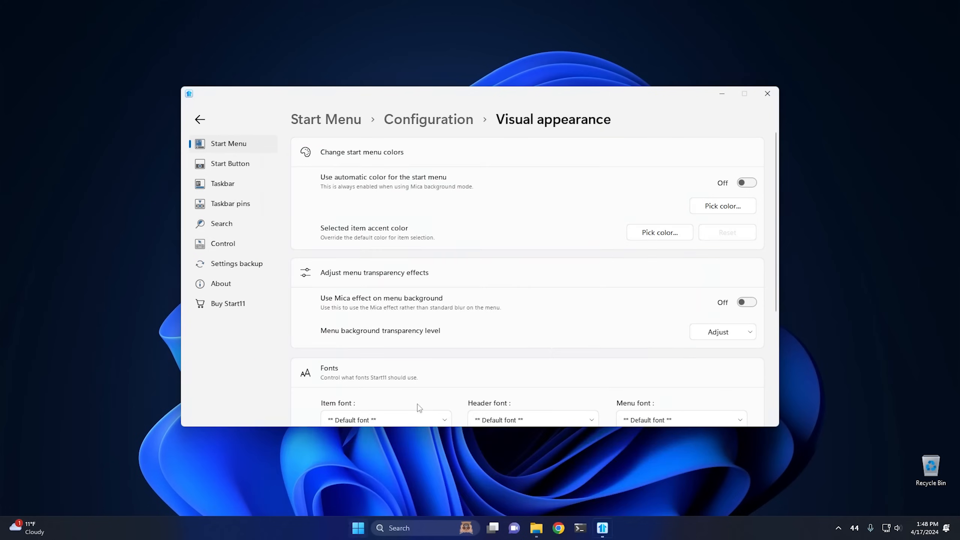
pyautogui.click(748, 183)
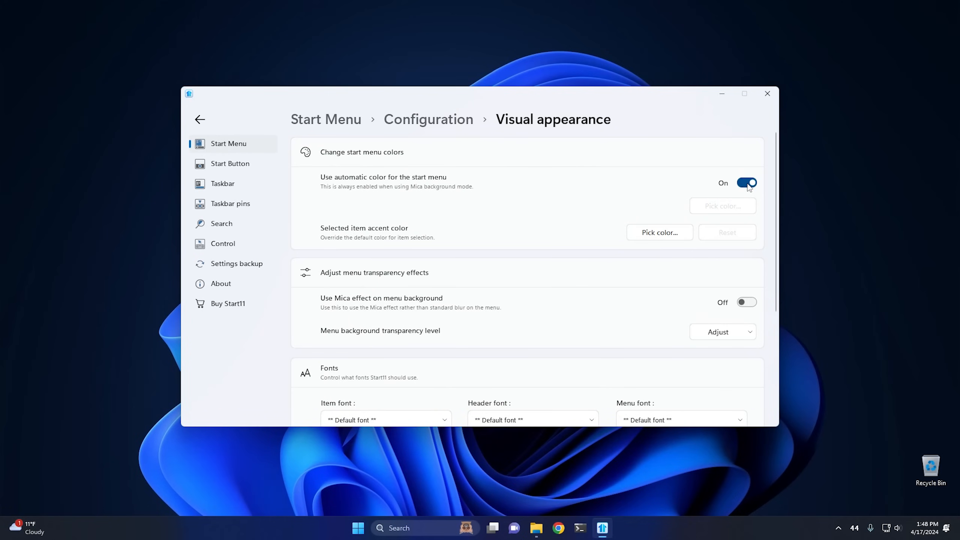
pyautogui.click(358, 530)
pyautogui.click(359, 529)
# Step: Try the Mica effect on the menu background and turn it off again, checking the Start menu each time
pyautogui.scroll(-5, 476, 280)
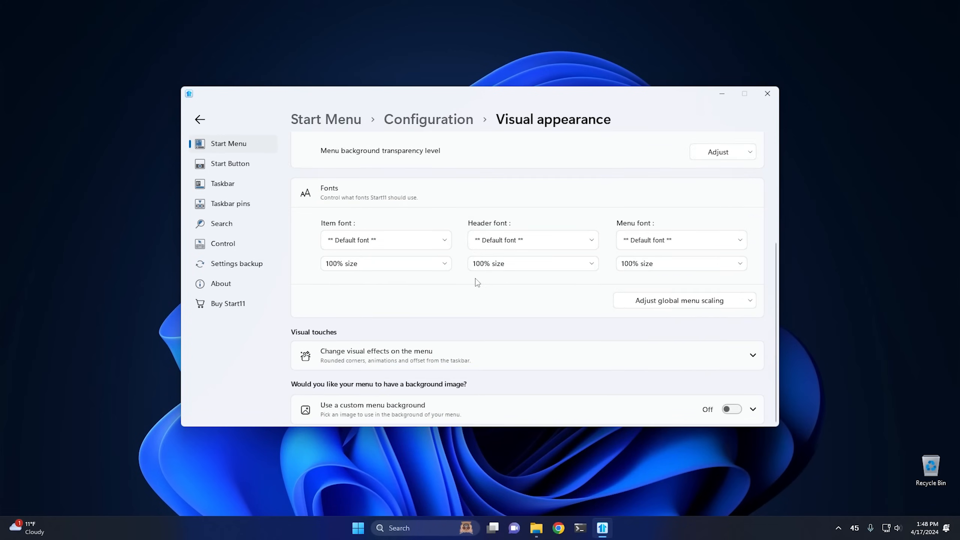
pyautogui.scroll(5, 477, 280)
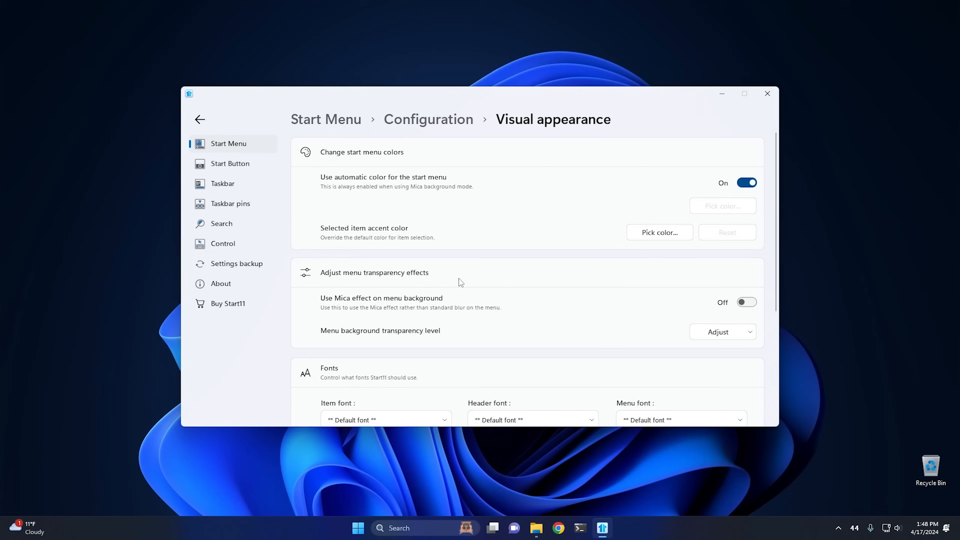
pyautogui.scroll(-2, 473, 284)
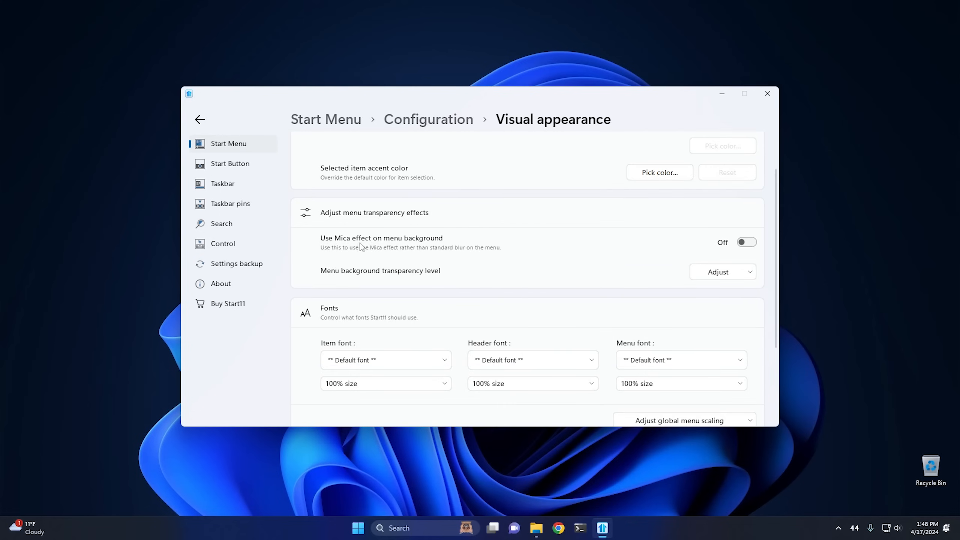
pyautogui.click(745, 242)
pyautogui.click(358, 528)
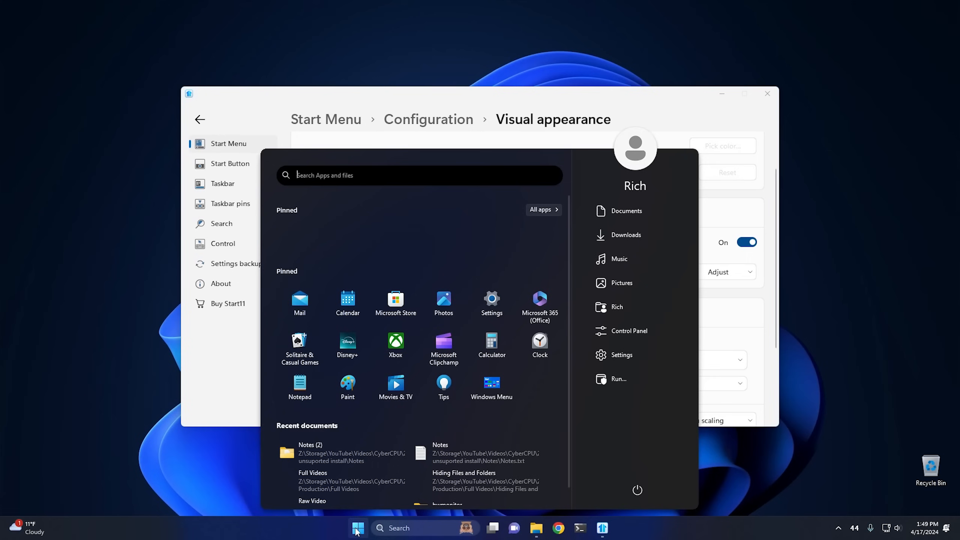
pyautogui.click(355, 530)
pyautogui.click(751, 242)
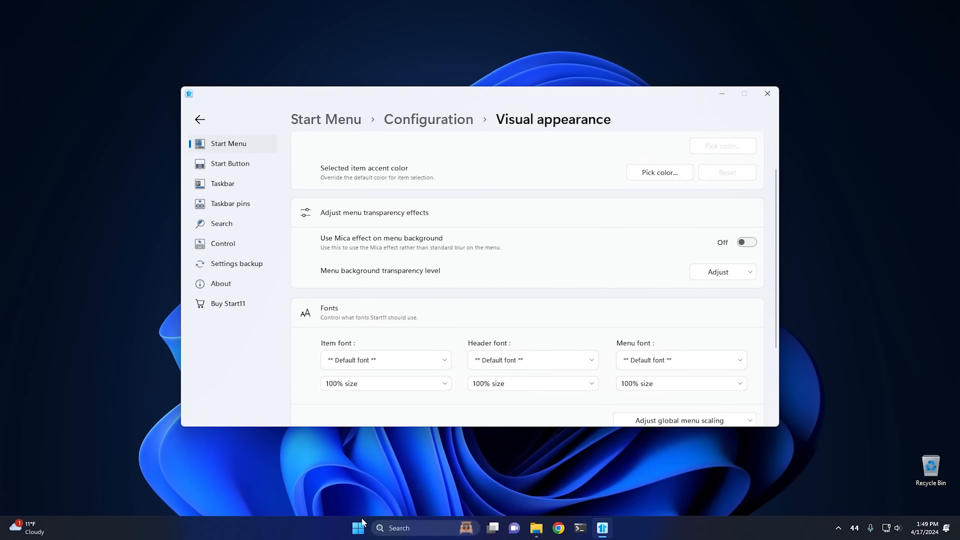
pyautogui.click(358, 529)
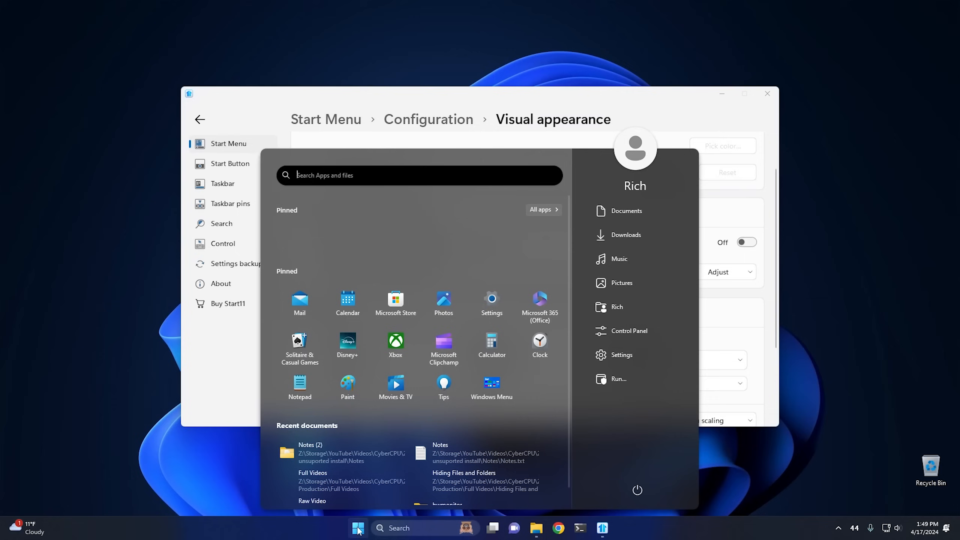
pyautogui.click(357, 529)
pyautogui.click(357, 529)
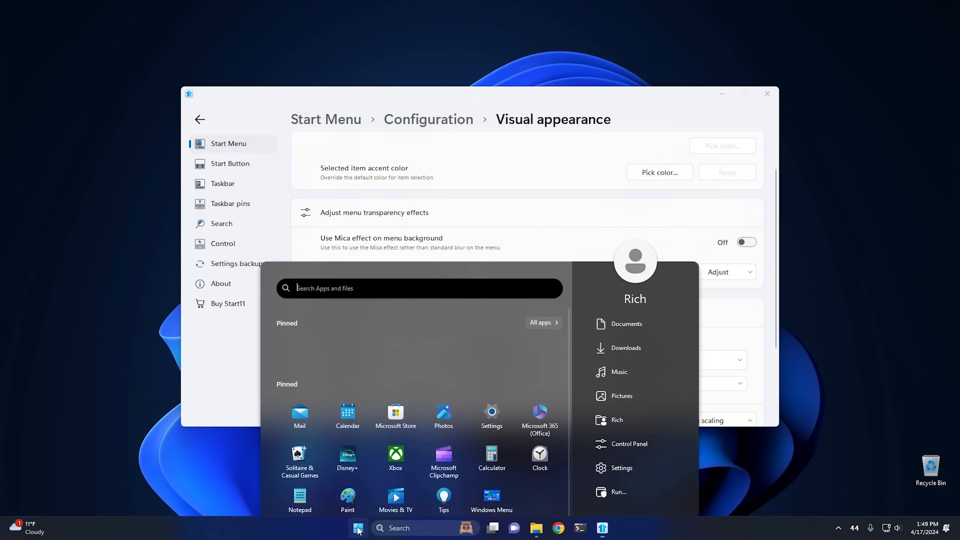
pyautogui.click(358, 529)
# Step: Try a much more transparent menu background and reset the transparency level to its default, checking the Start menu each time
pyautogui.click(738, 273)
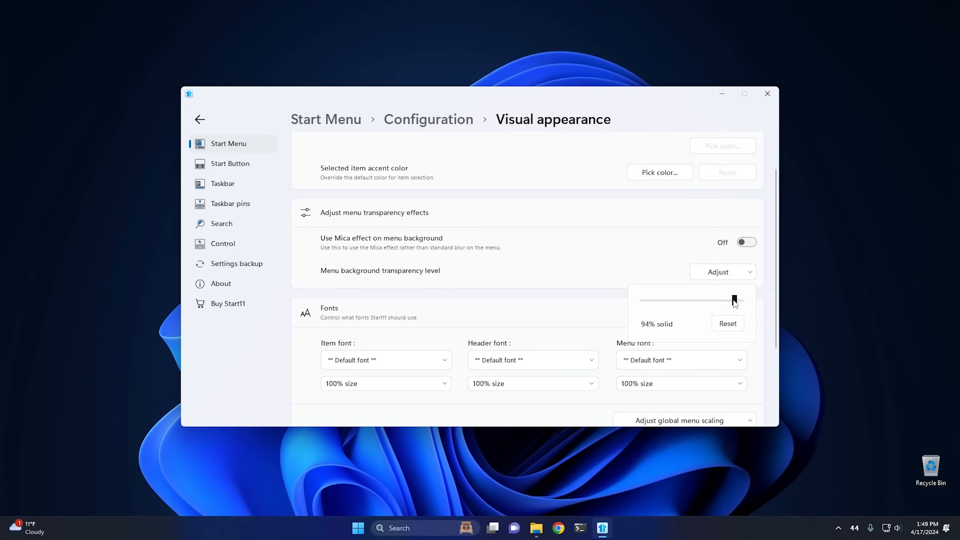
pyautogui.moveTo(735, 301); pyautogui.dragTo(653, 306)
pyautogui.click(356, 530)
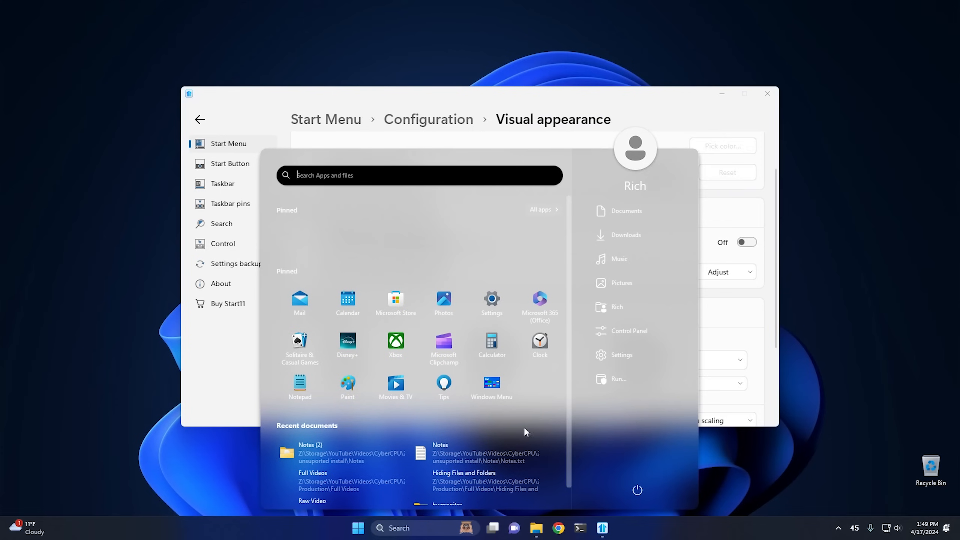
pyautogui.click(358, 529)
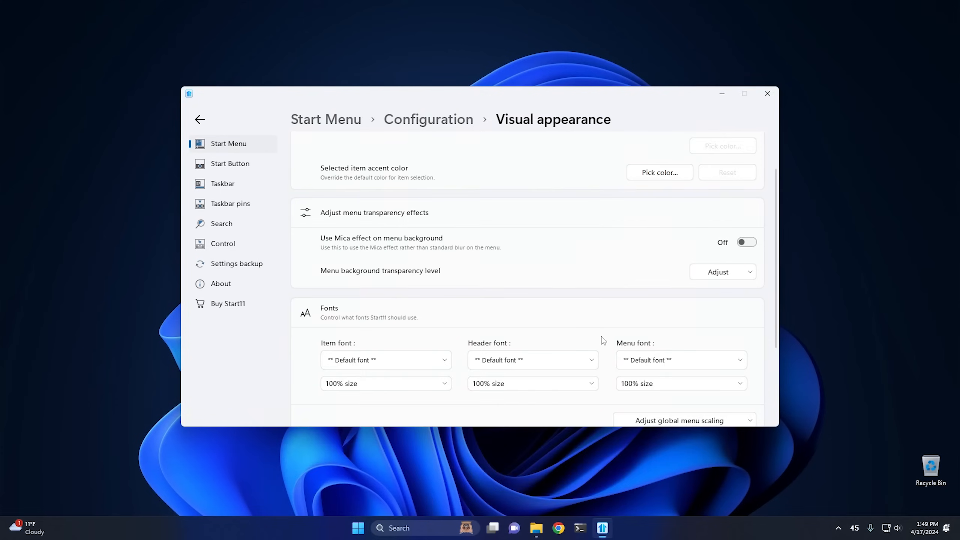
pyautogui.click(735, 266)
pyautogui.click(729, 324)
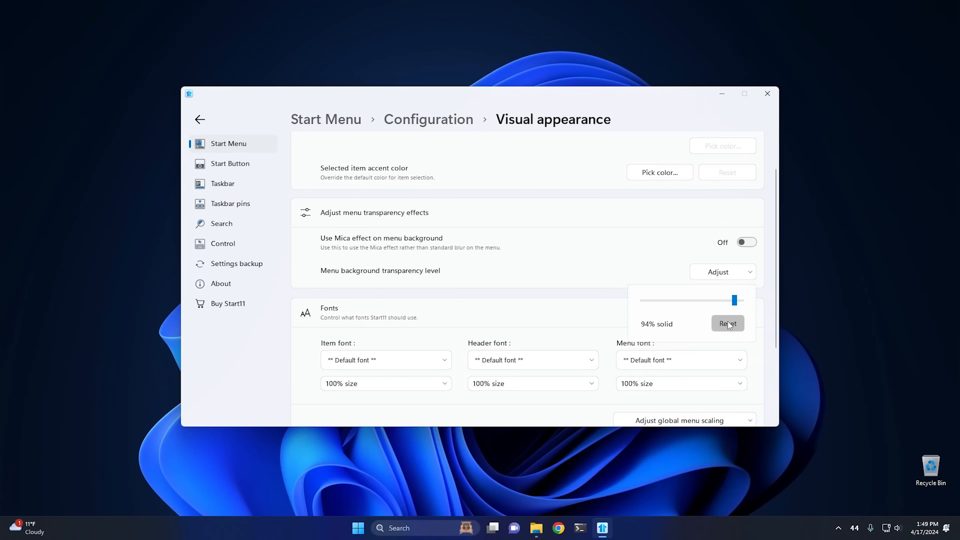
pyautogui.click(593, 260)
pyautogui.click(358, 528)
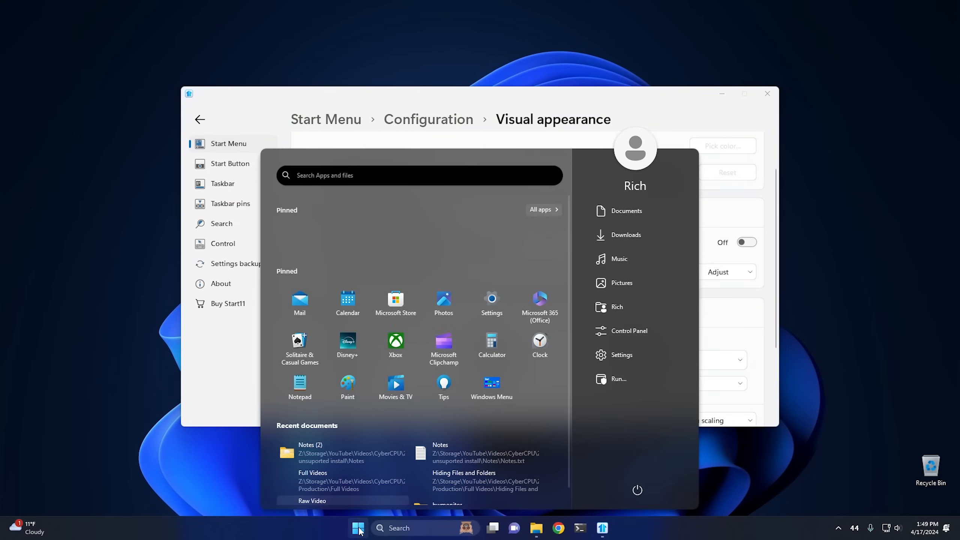
pyautogui.click(358, 529)
# Step: Expand the custom menu background options, pick the blank entry in the image list and check the Start menu
pyautogui.scroll(-4, 495, 283)
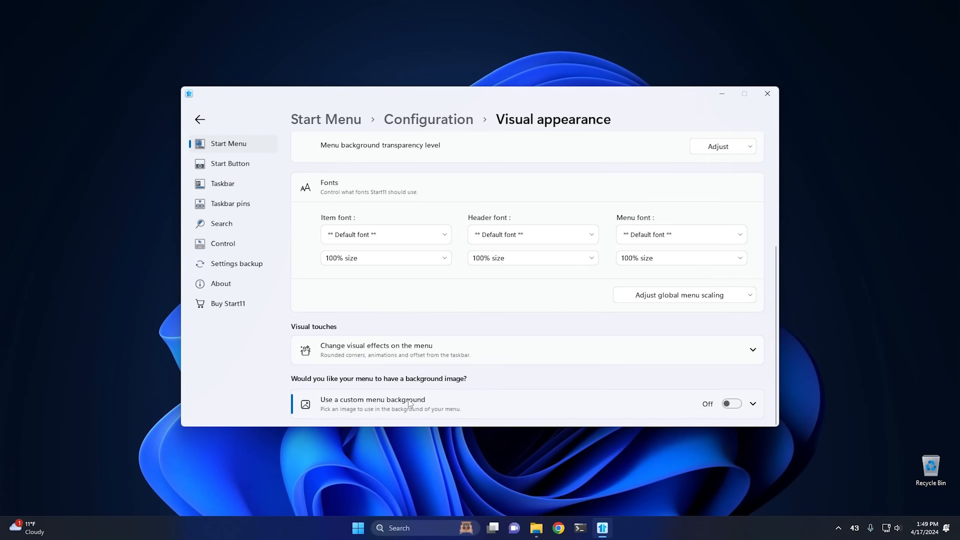
pyautogui.click(496, 397)
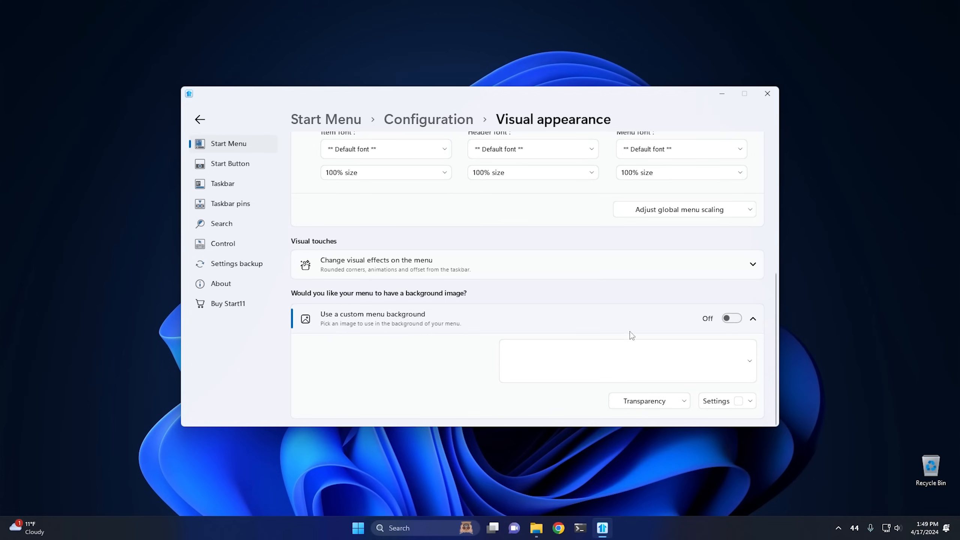
pyautogui.click(688, 359)
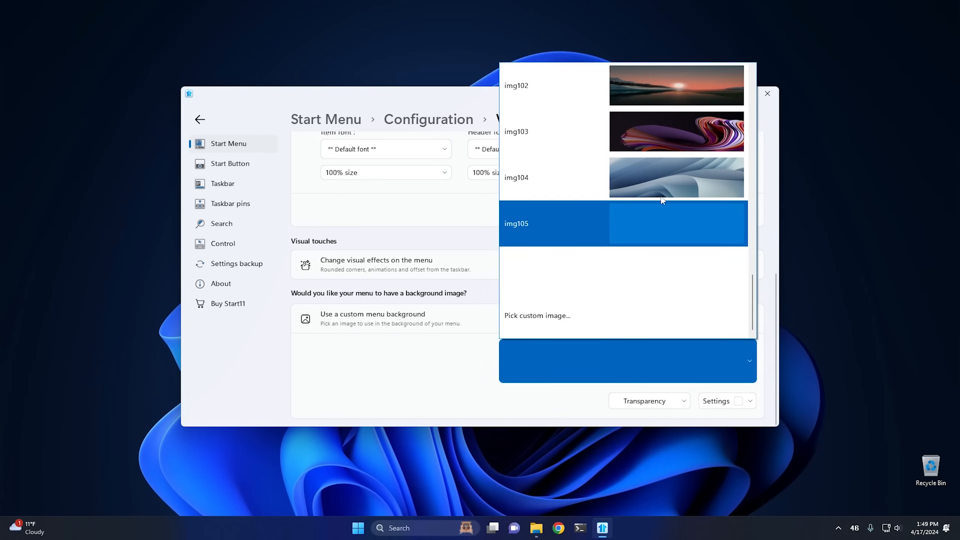
pyautogui.click(602, 277)
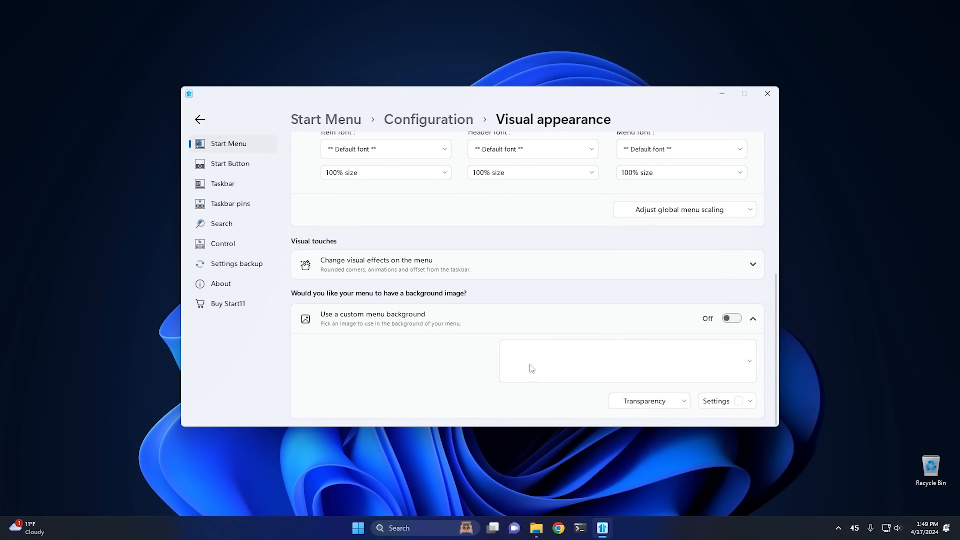
pyautogui.click(358, 528)
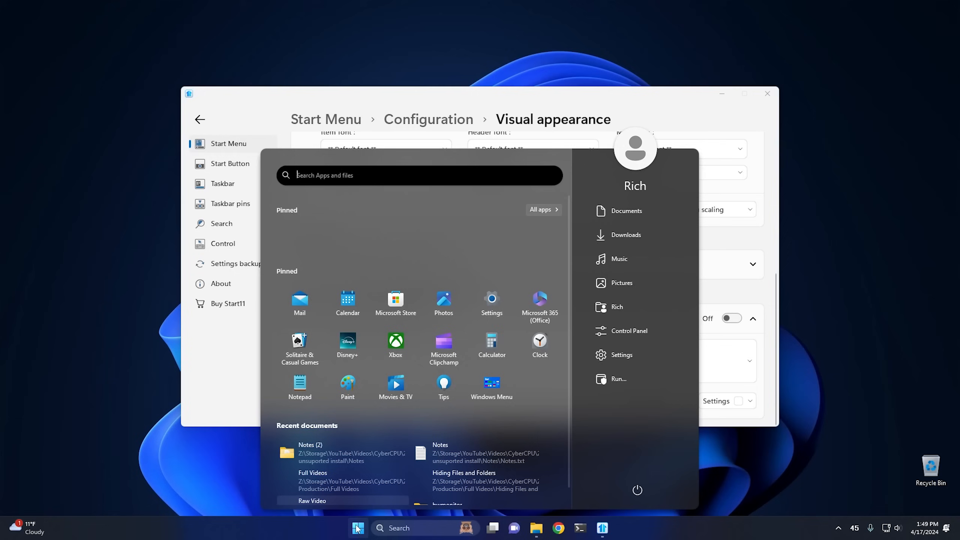
pyautogui.click(358, 529)
# Step: Try the Carbon Fibre texture as the custom menu background and check it in the Start menu
pyautogui.click(752, 362)
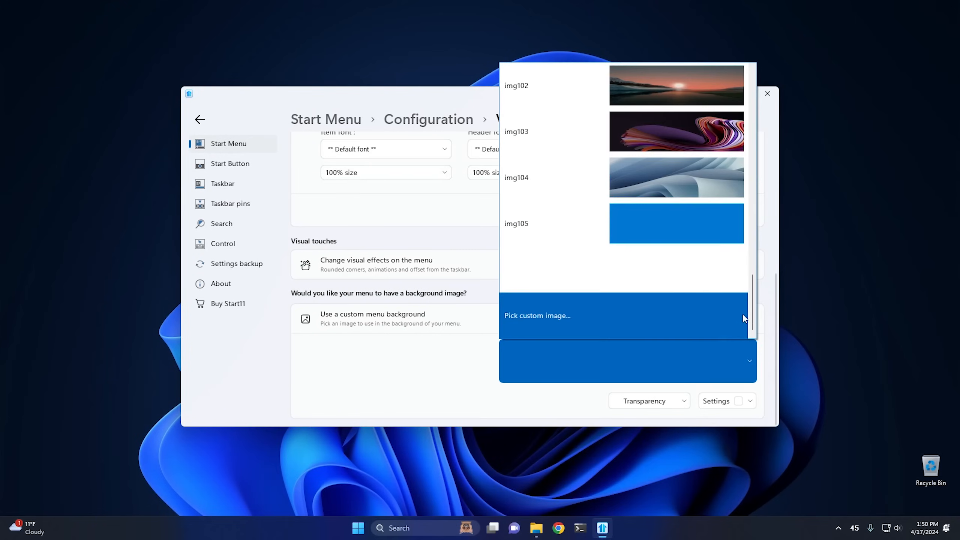
pyautogui.moveTo(751, 306); pyautogui.dragTo(753, 84)
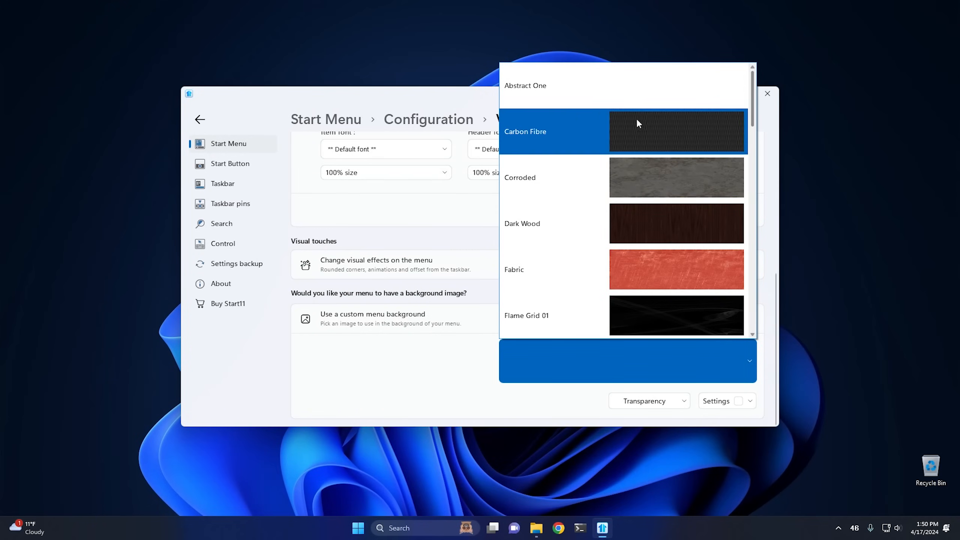
pyautogui.click(601, 133)
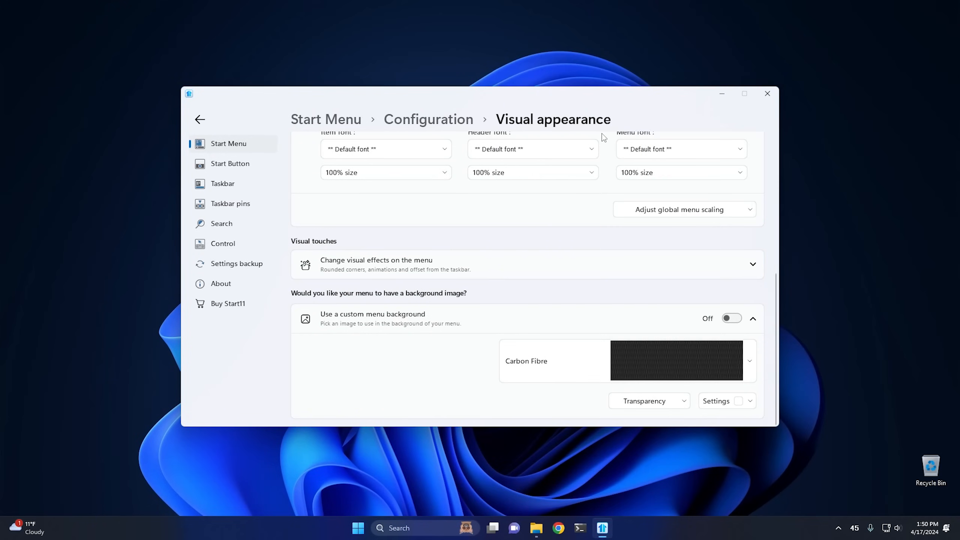
pyautogui.click(357, 529)
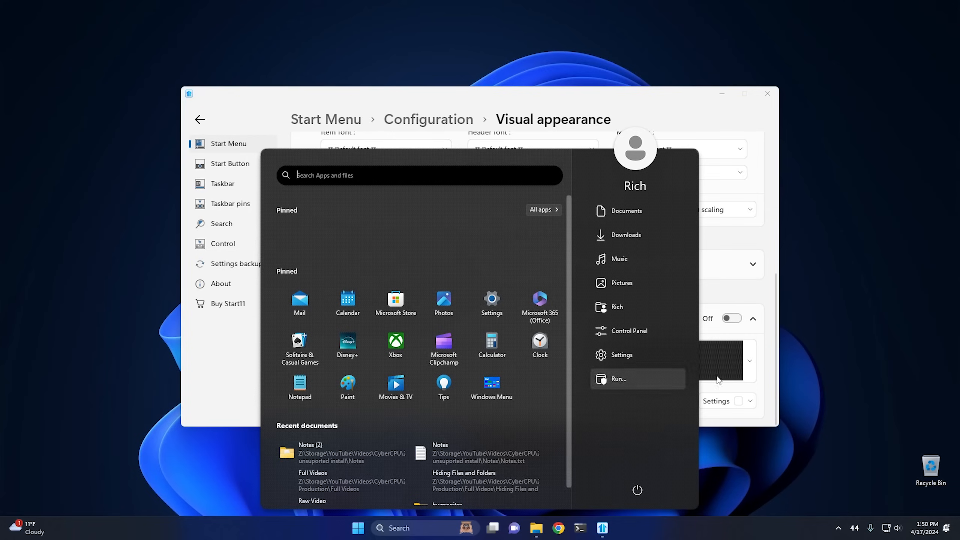
pyautogui.click(750, 364)
# Step: Try the Fabric texture as the menu background and check it in the Start menu
pyautogui.click(750, 364)
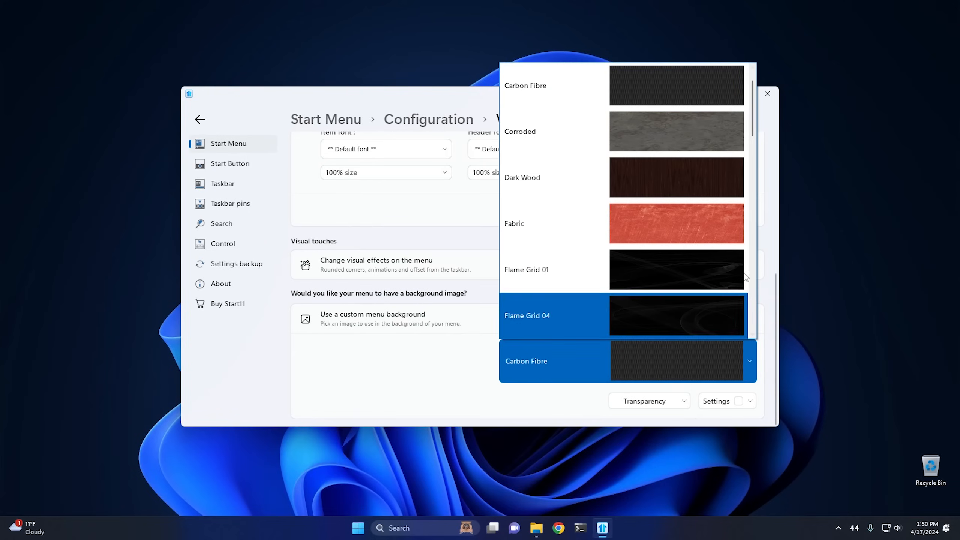
pyautogui.click(633, 216)
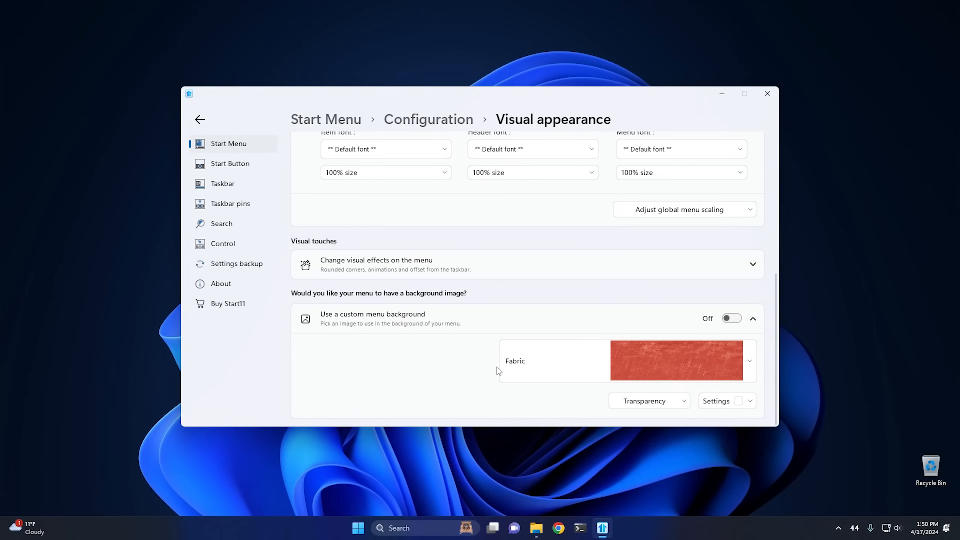
pyautogui.click(358, 530)
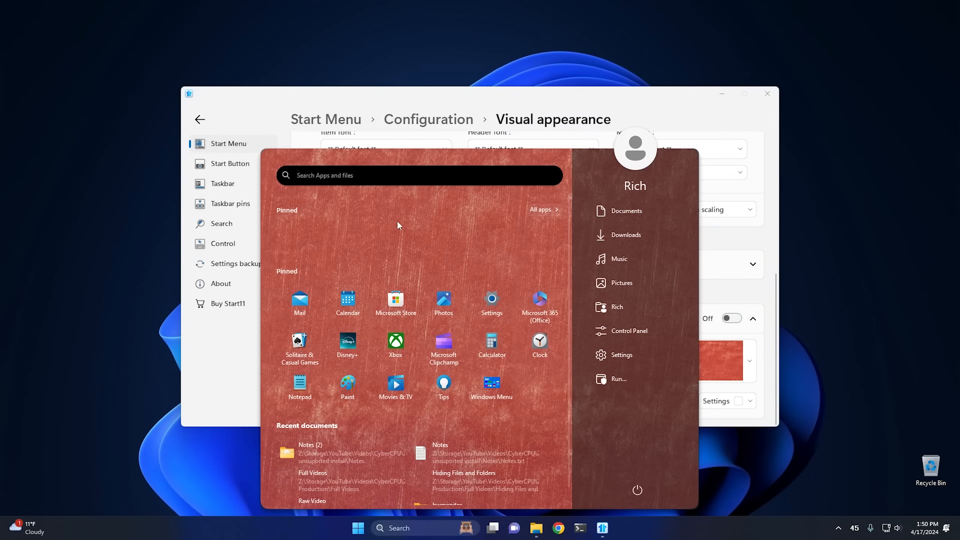
pyautogui.click(753, 365)
# Step: Try the Large Angle Stripes texture as the menu background and check it in the Start menu
pyautogui.click(753, 365)
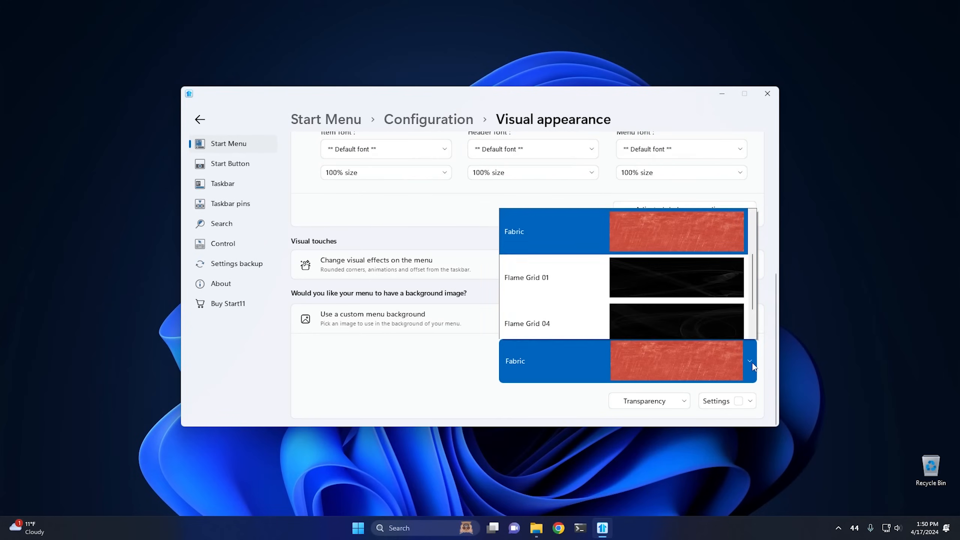
pyautogui.click(639, 271)
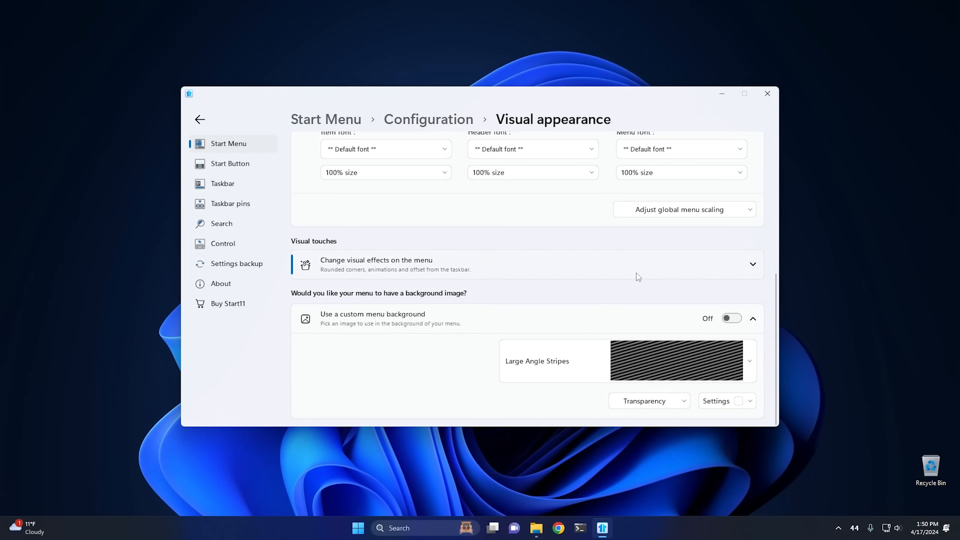
pyautogui.click(359, 532)
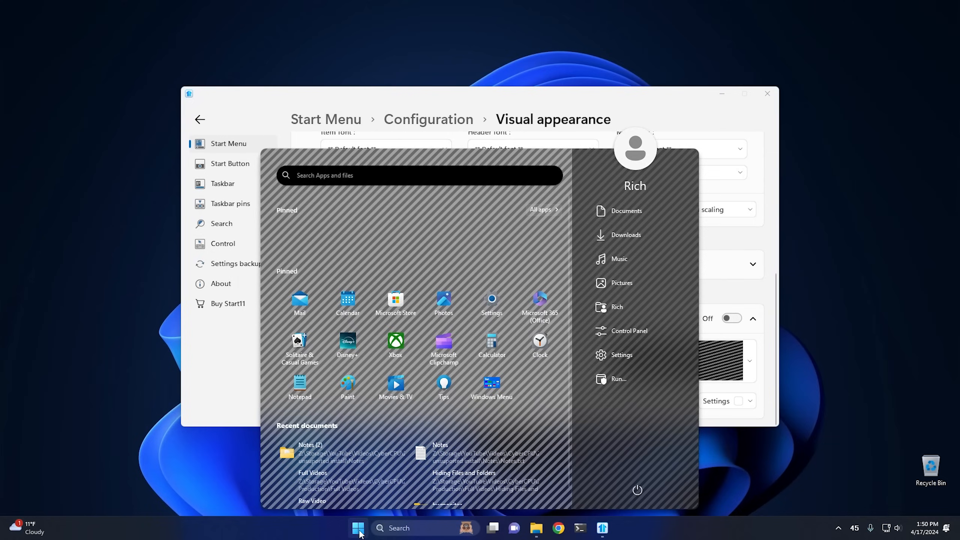
pyautogui.click(359, 531)
# Step: Try the Metal 2 texture as the menu background and check it in the Start menu
pyautogui.click(746, 361)
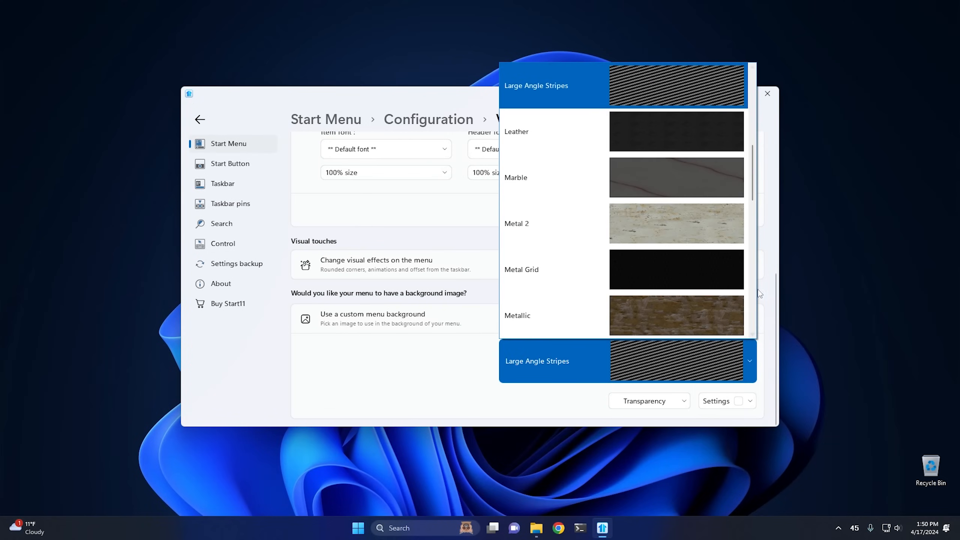
pyautogui.click(662, 226)
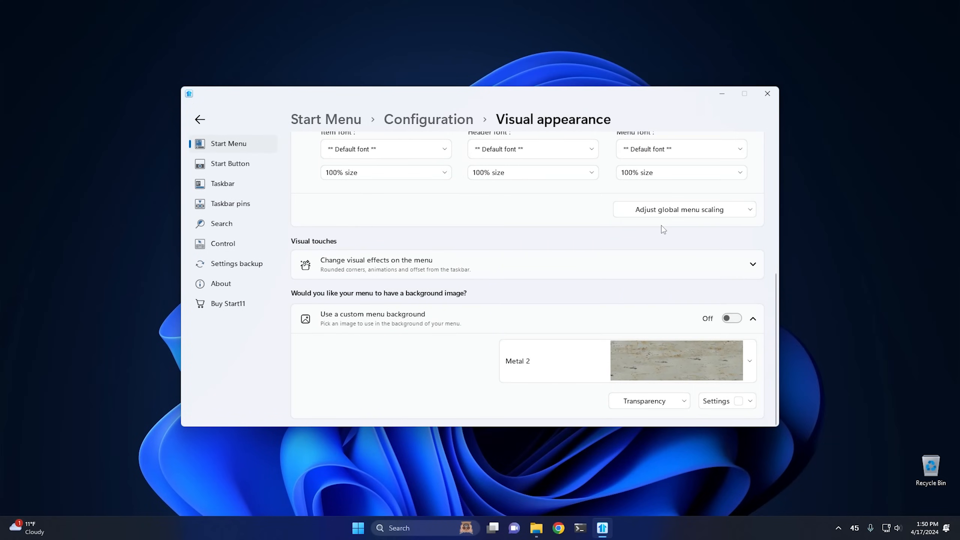
pyautogui.click(358, 530)
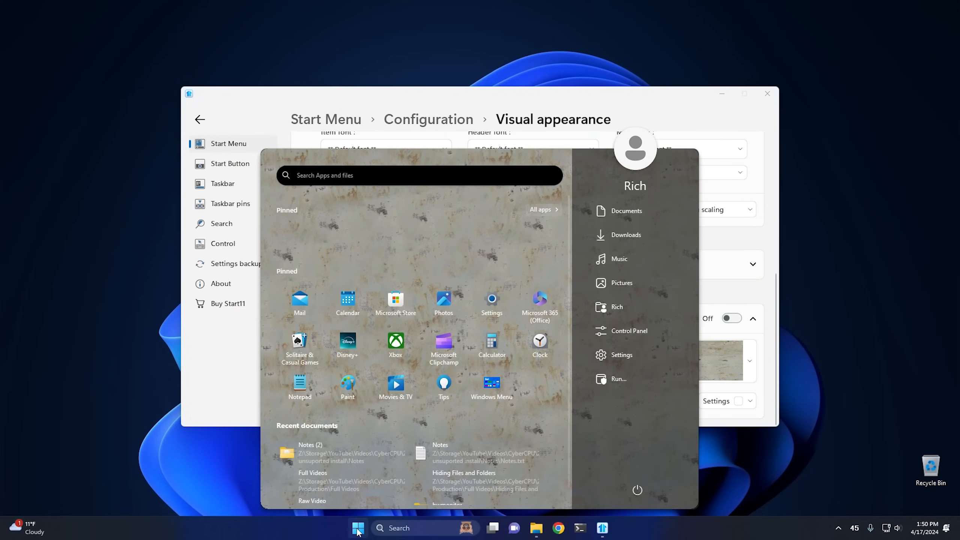
pyautogui.click(358, 530)
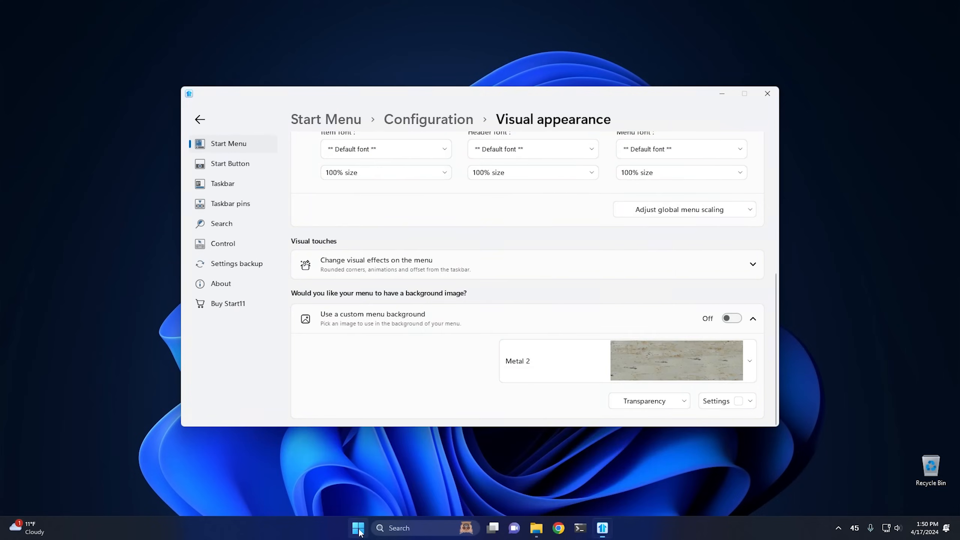
# Step: Try the custom image 294069 from the Pictures folder as the menu background and check it in the Start menu
pyautogui.click(748, 362)
pyautogui.scroll(-5, 723, 275)
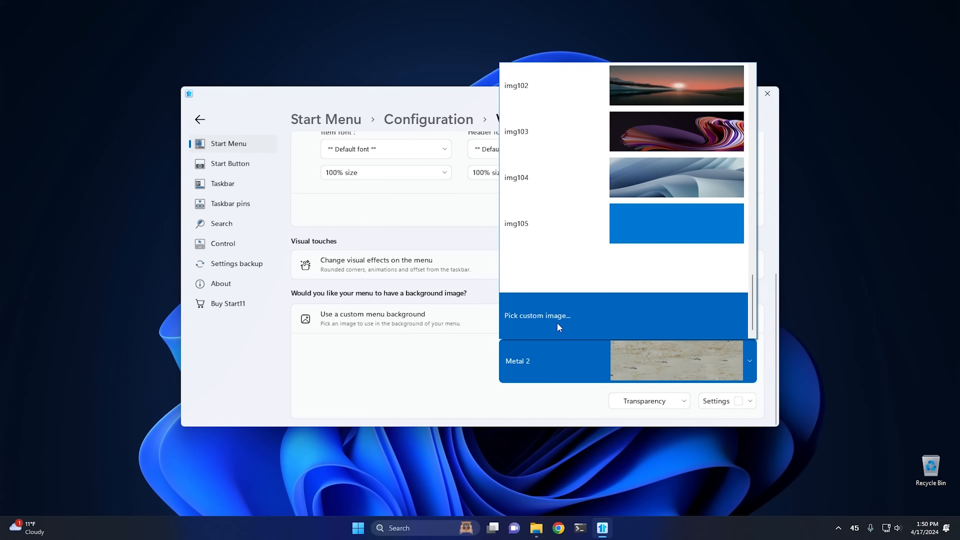
pyautogui.click(558, 324)
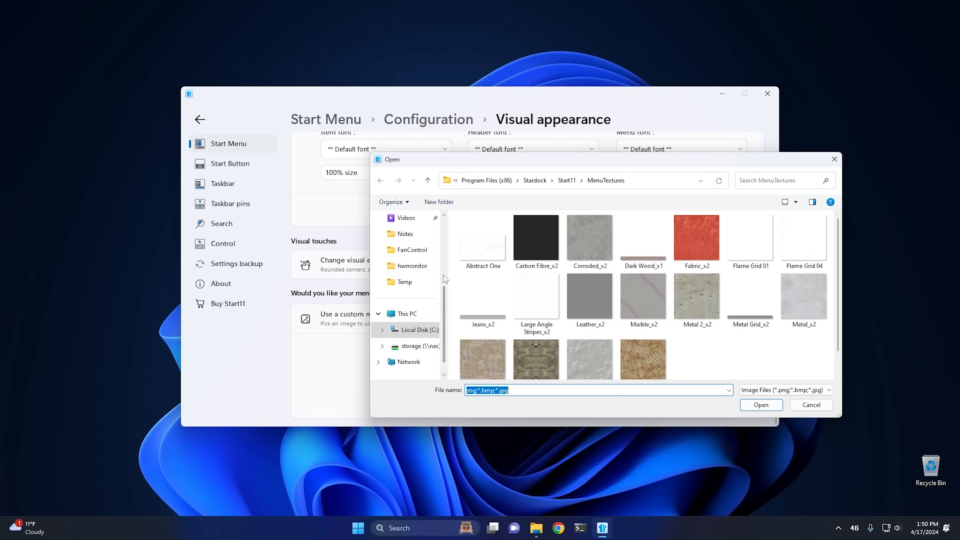
pyautogui.scroll(2, 445, 270)
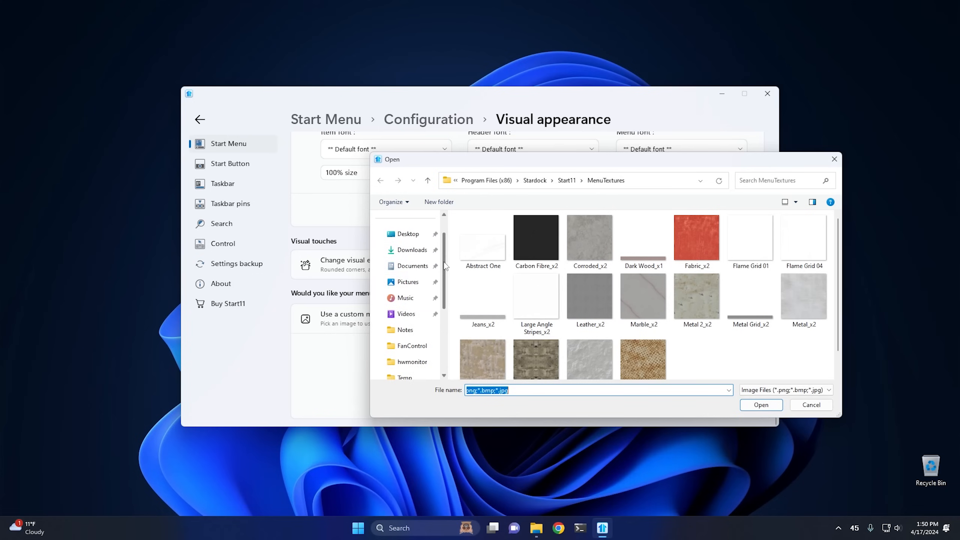
pyautogui.click(411, 284)
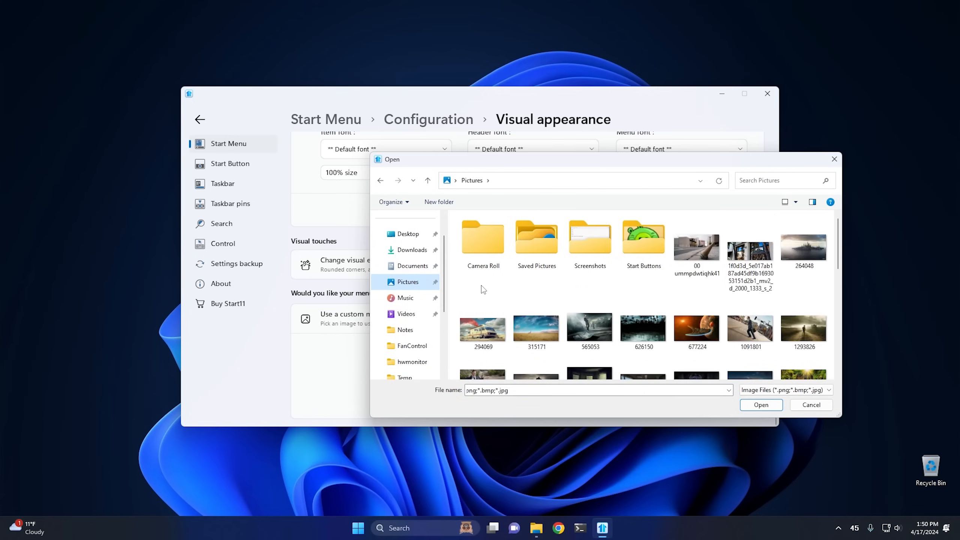
pyautogui.click(485, 331)
pyautogui.click(760, 405)
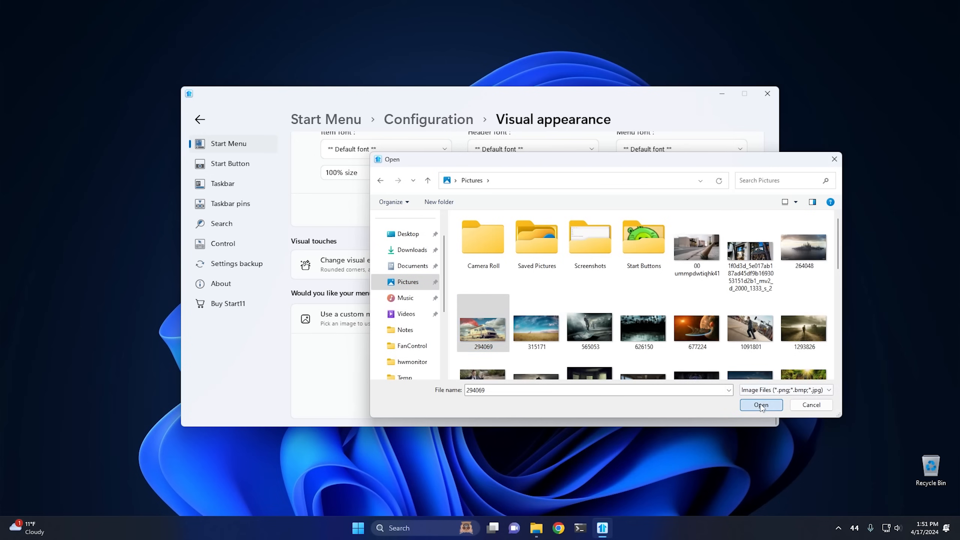
pyautogui.click(358, 528)
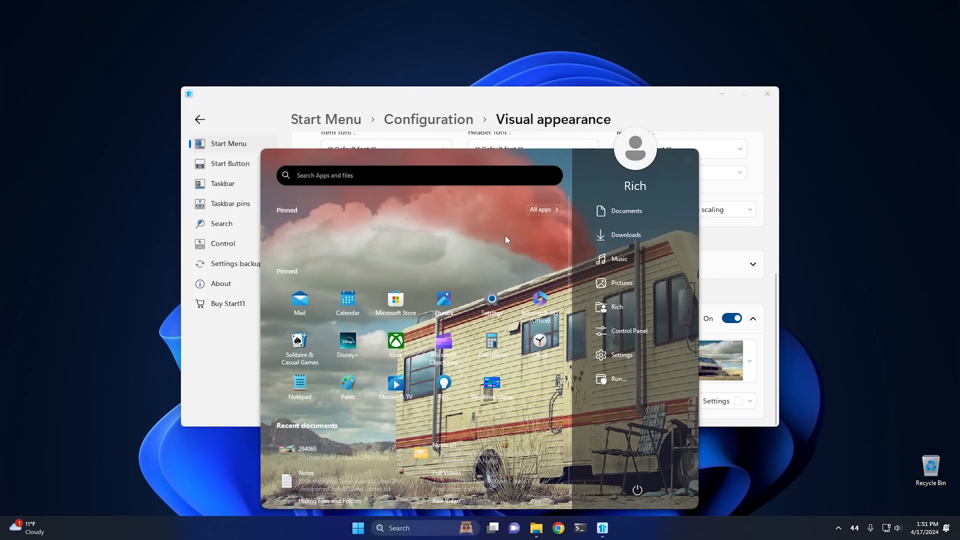
pyautogui.click(358, 527)
# Step: Set the custom image 677224 from the Pictures folder as the menu background and check it in the Start menu
pyautogui.click(724, 368)
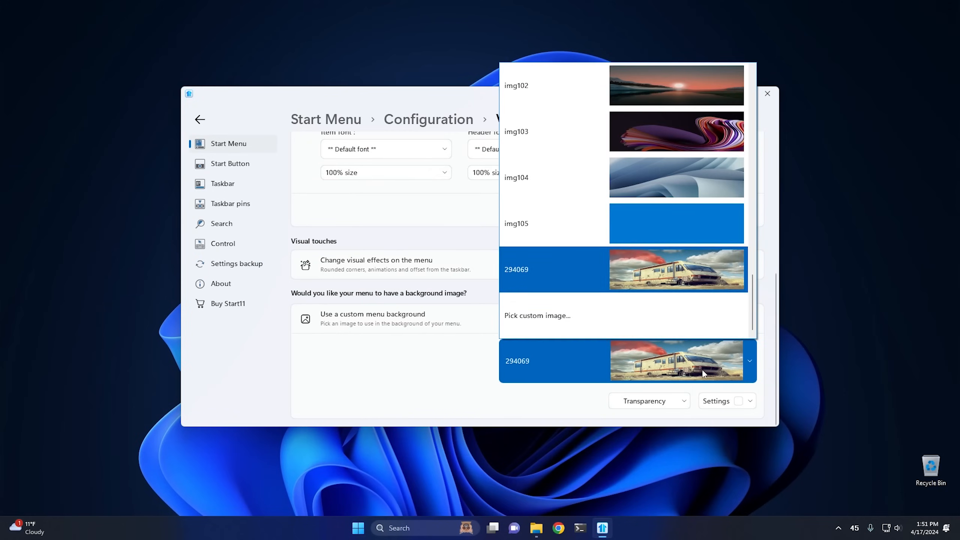
pyautogui.click(584, 316)
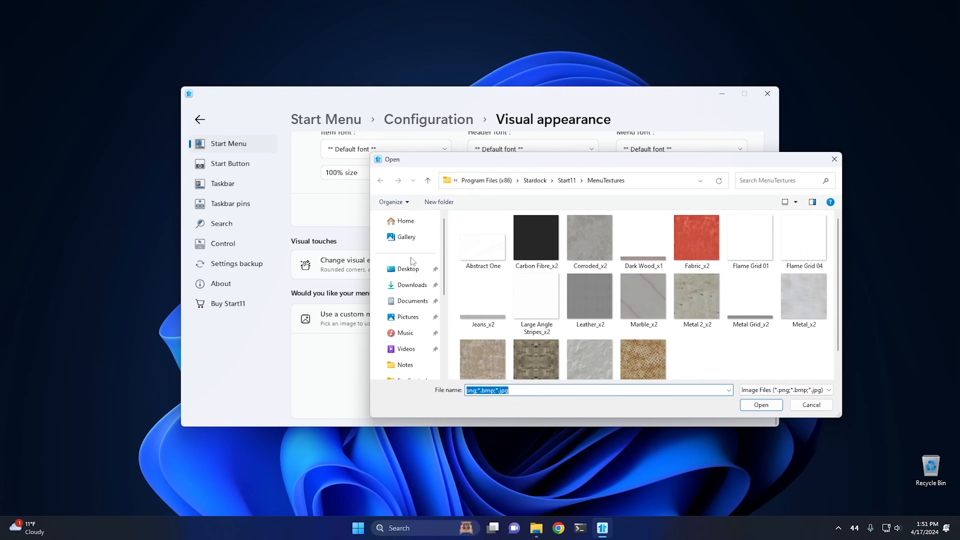
pyautogui.click(408, 318)
pyautogui.click(703, 328)
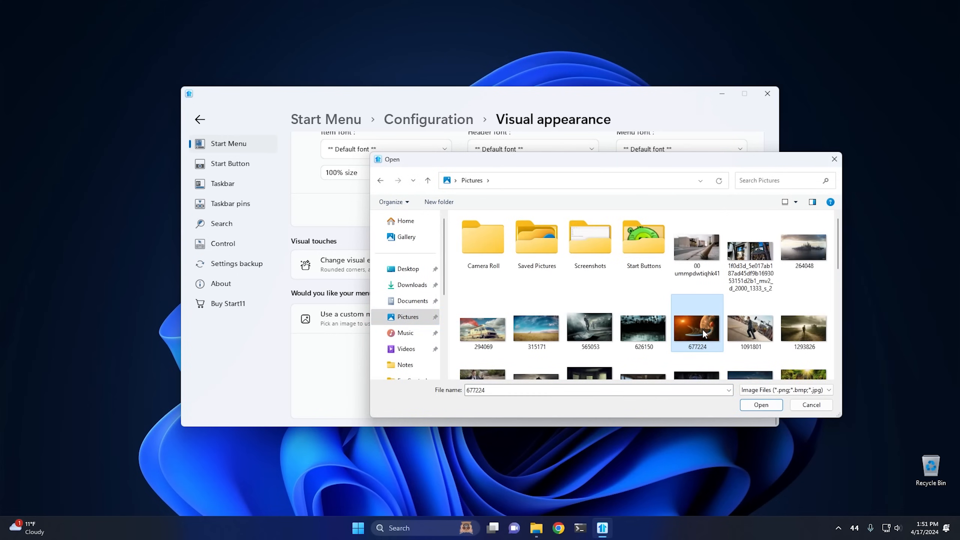
pyautogui.click(762, 406)
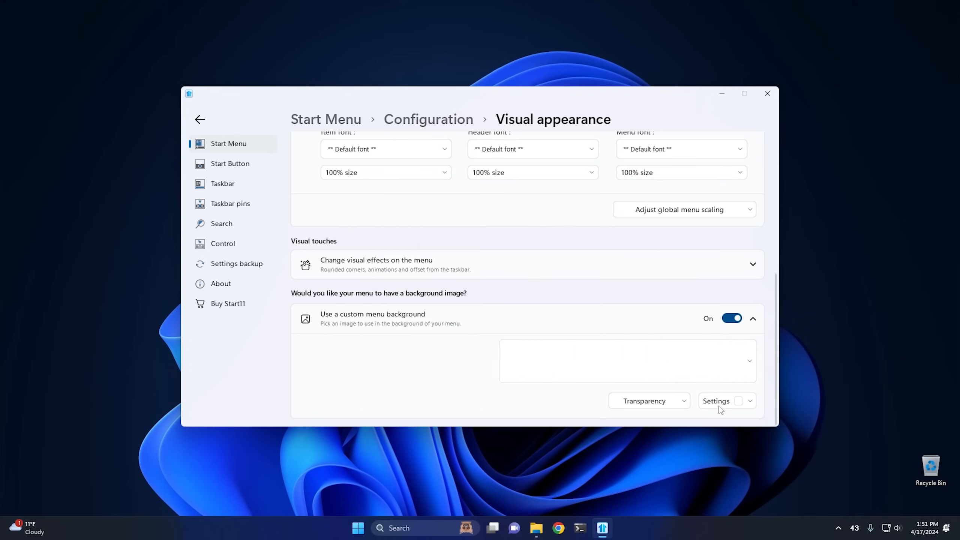
pyautogui.click(358, 529)
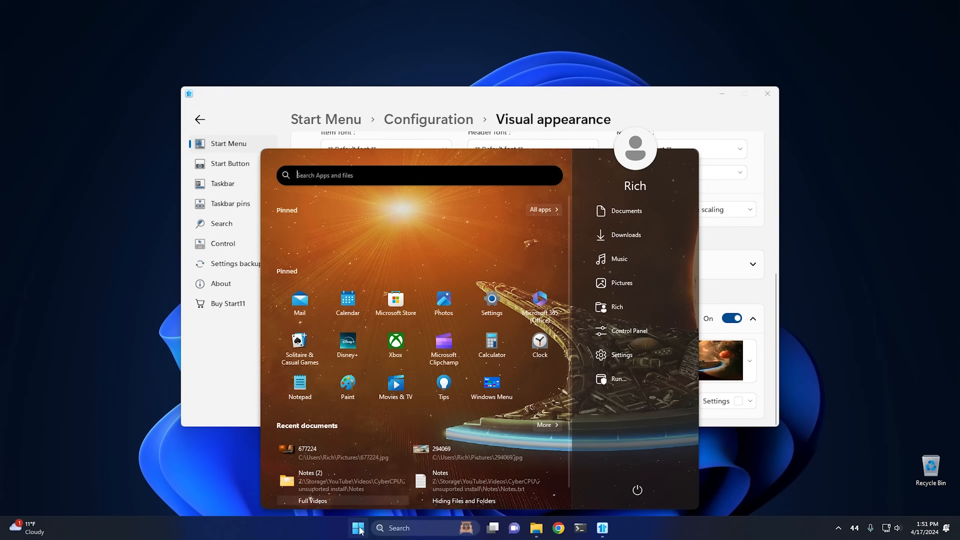
pyautogui.click(359, 529)
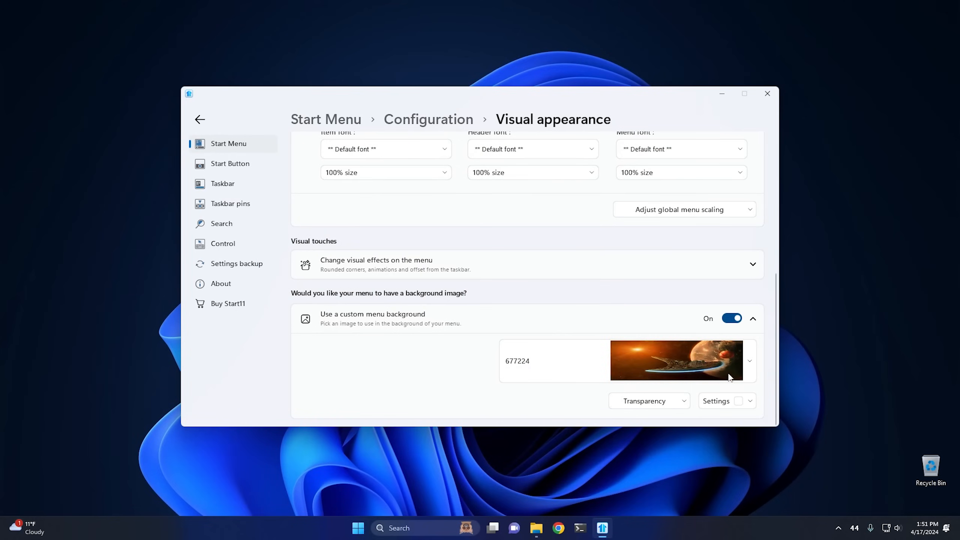
# Step: Set the custom image 1293826 from the Pictures folder as the menu background and check it in the Start menu
pyautogui.click(752, 365)
pyautogui.click(549, 311)
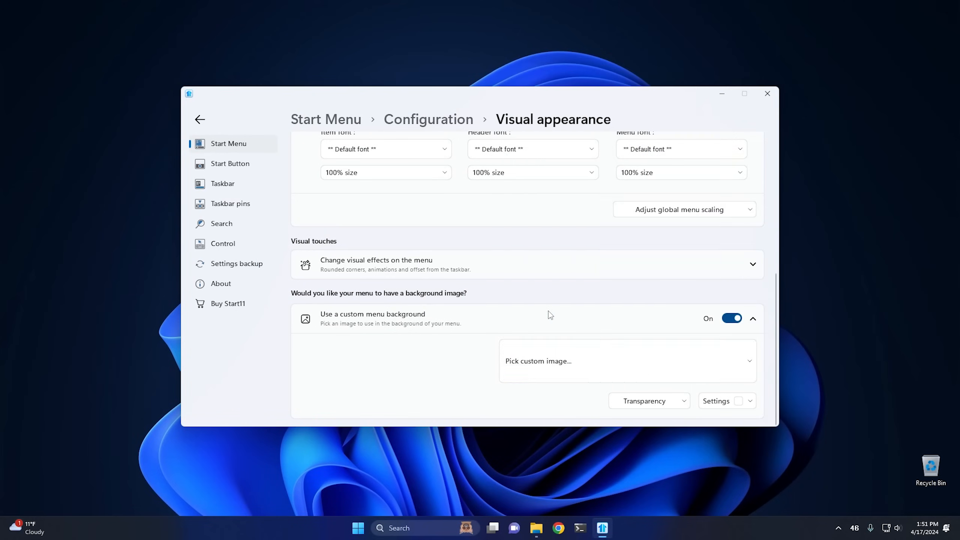
pyautogui.scroll(3, 416, 252)
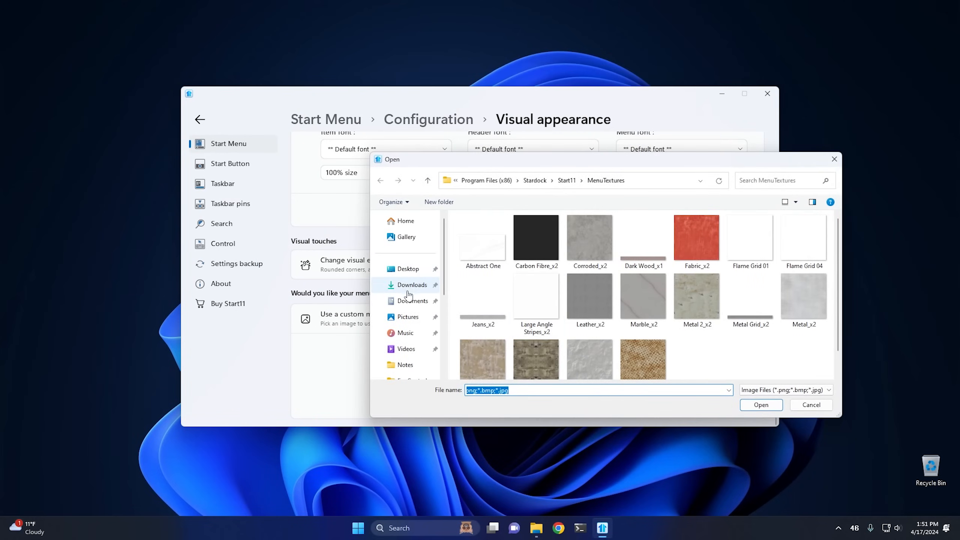
pyautogui.click(408, 317)
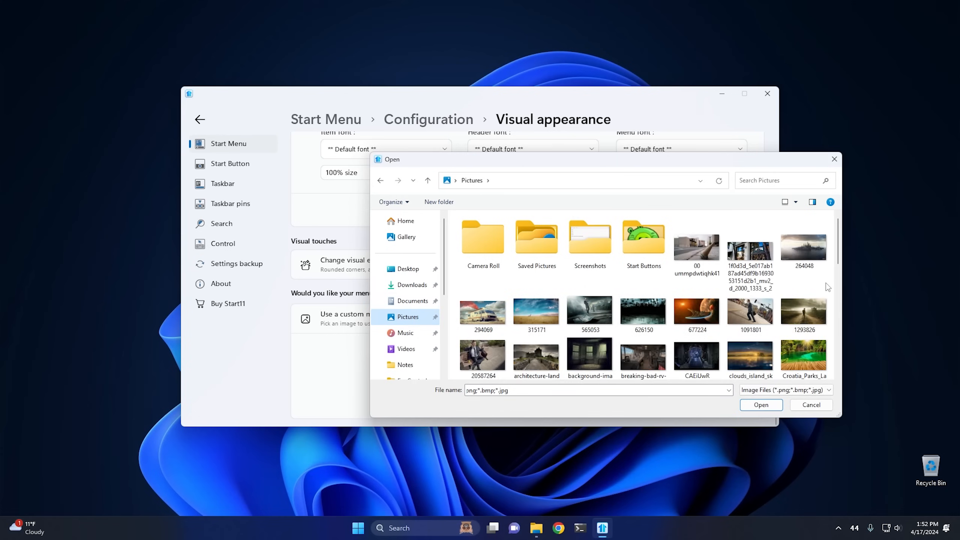
pyautogui.click(804, 314)
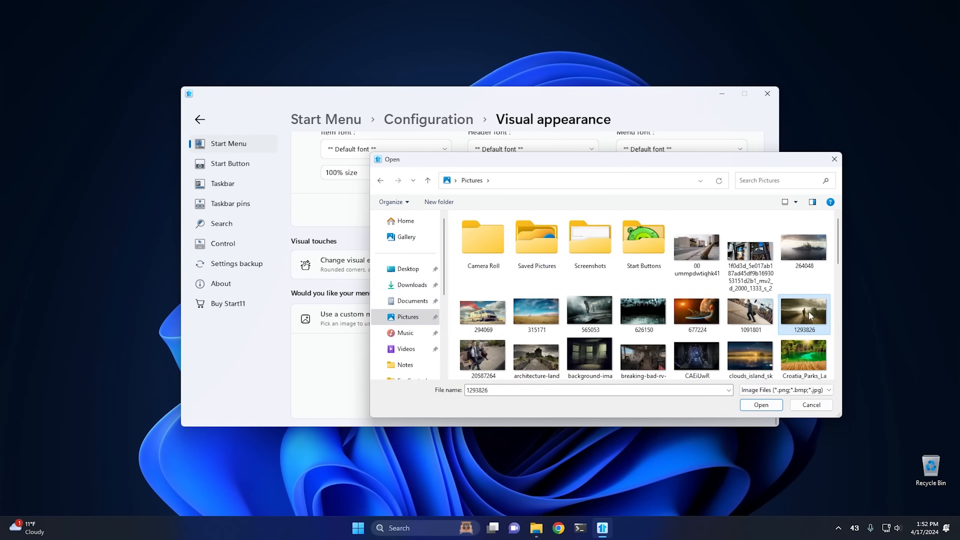
pyautogui.click(761, 405)
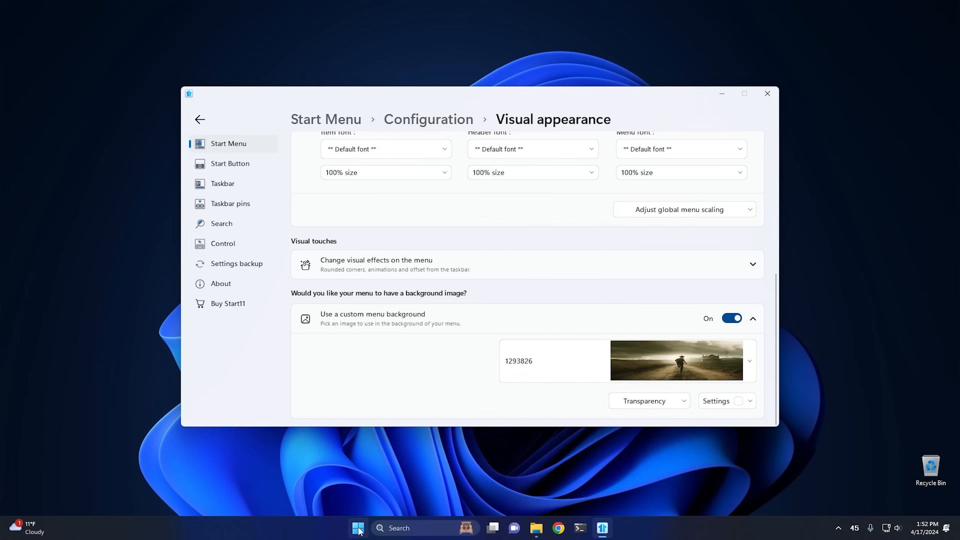
pyautogui.click(358, 529)
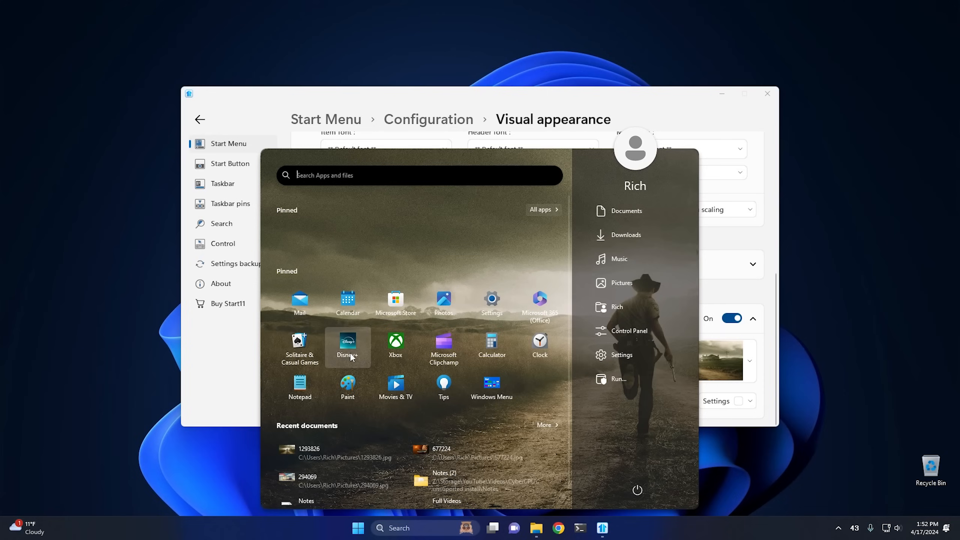
pyautogui.click(356, 529)
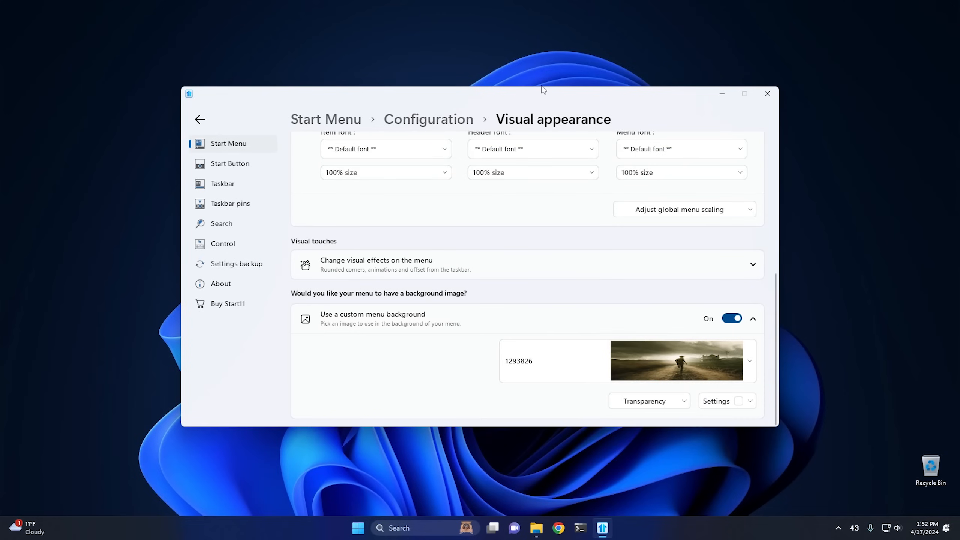
# Step: Try the Windows 7 and Windows 10 menu styles with the custom background image and check each in the Start menu
pyautogui.click(346, 120)
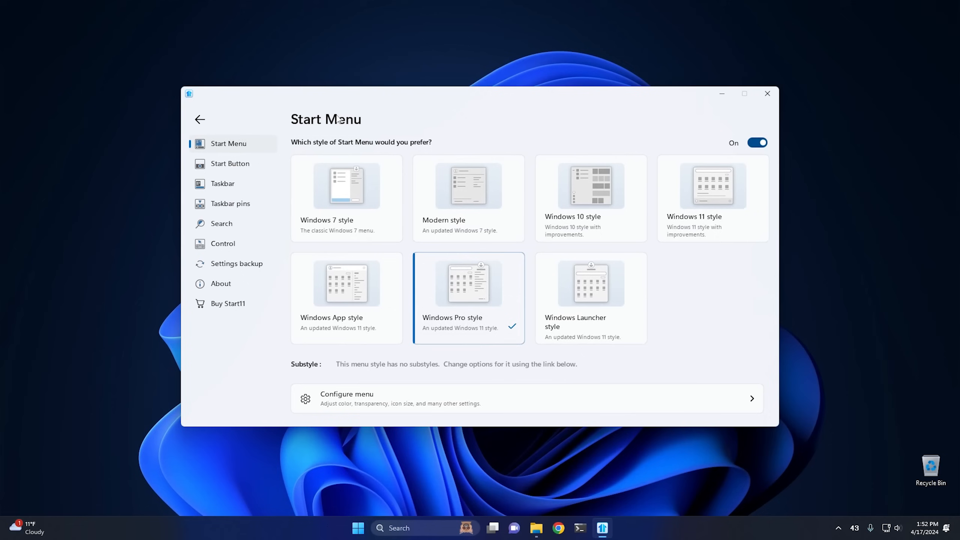
pyautogui.click(358, 533)
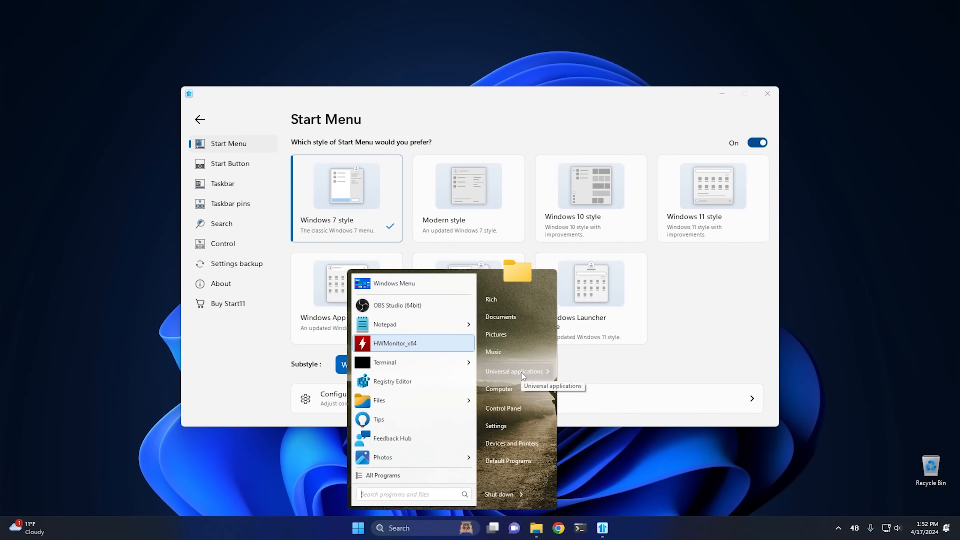
pyautogui.click(592, 203)
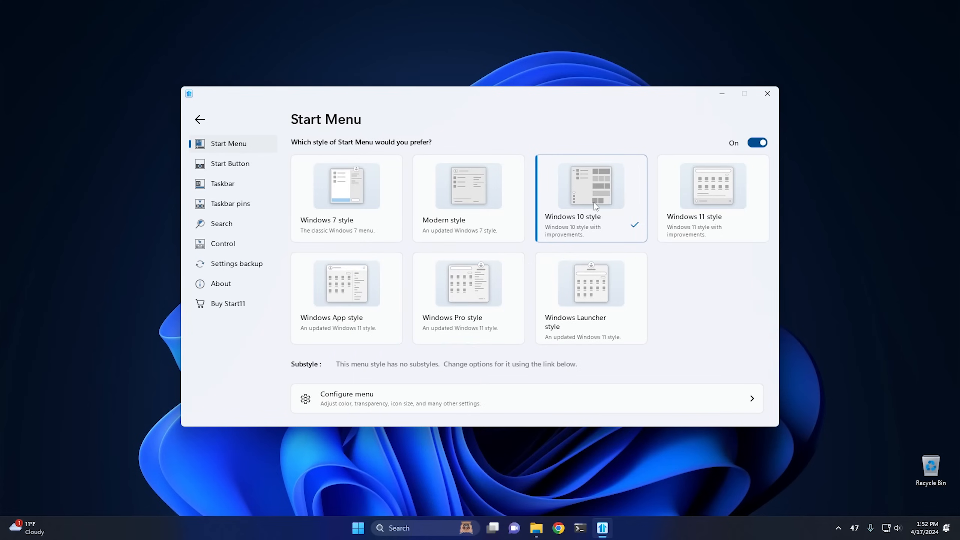
pyautogui.click(354, 532)
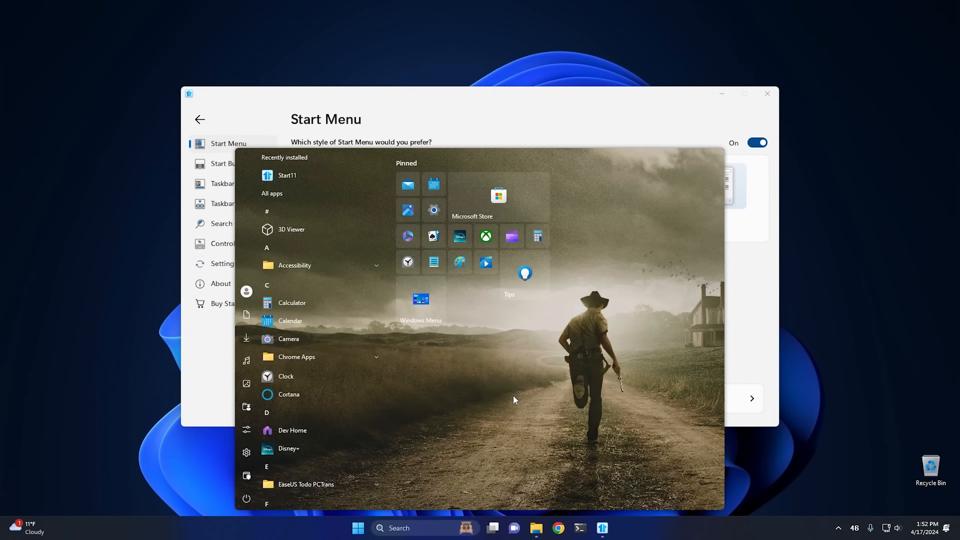
pyautogui.click(357, 527)
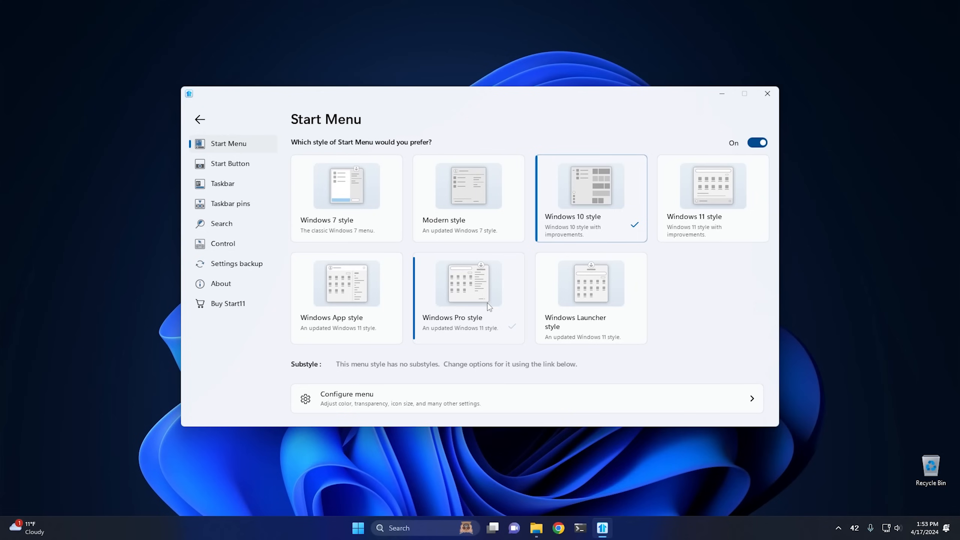
pyautogui.click(354, 223)
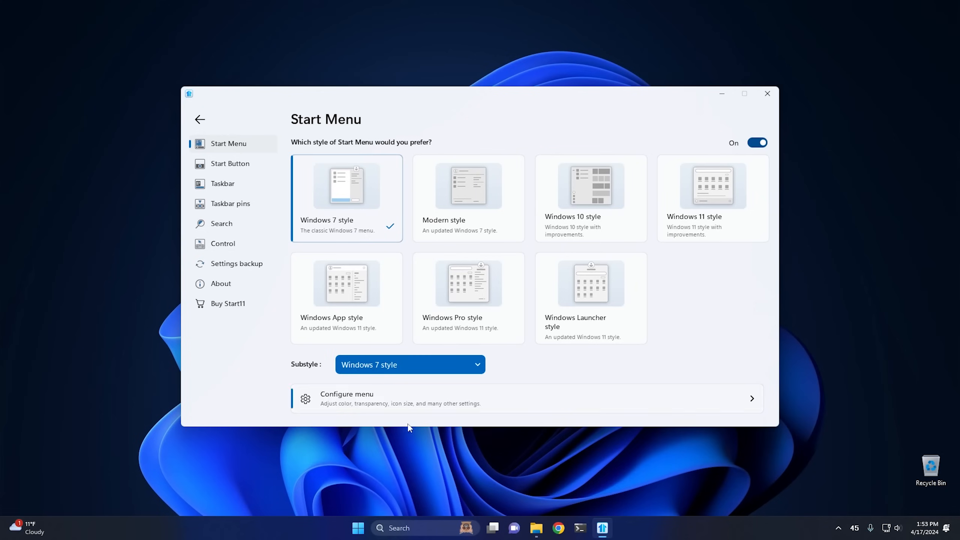
pyautogui.click(356, 530)
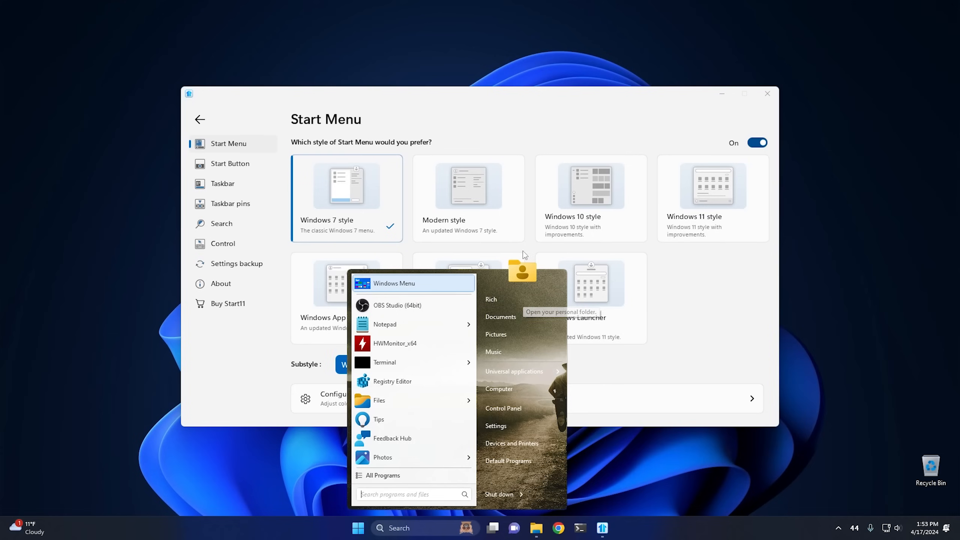
# Step: Select the Windows Pro style for the Start menu and check it
pyautogui.click(464, 262)
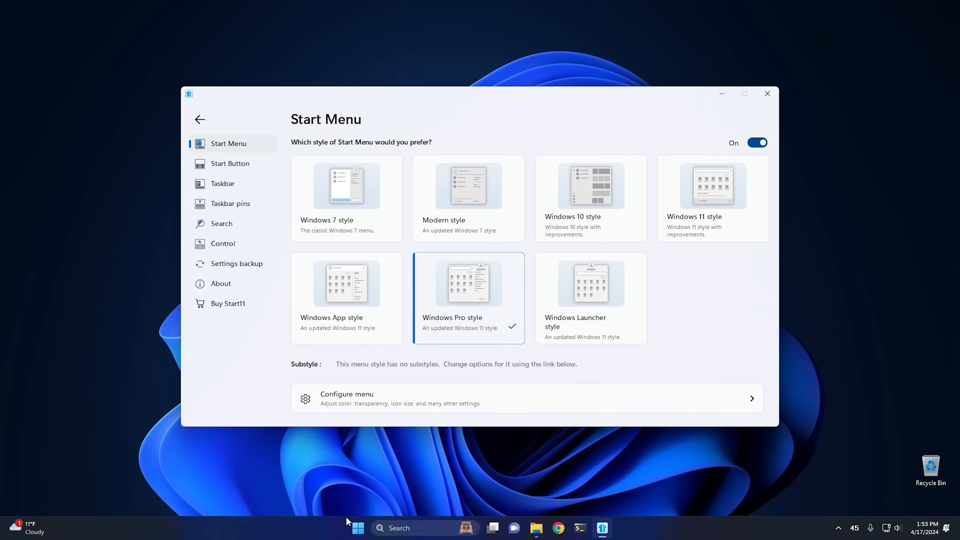
pyautogui.click(357, 529)
pyautogui.click(357, 530)
# Step: Turn off the custom menu background in the menu's visual appearance settings and check the Start menu
pyautogui.click(458, 396)
pyautogui.scroll(-8, 495, 261)
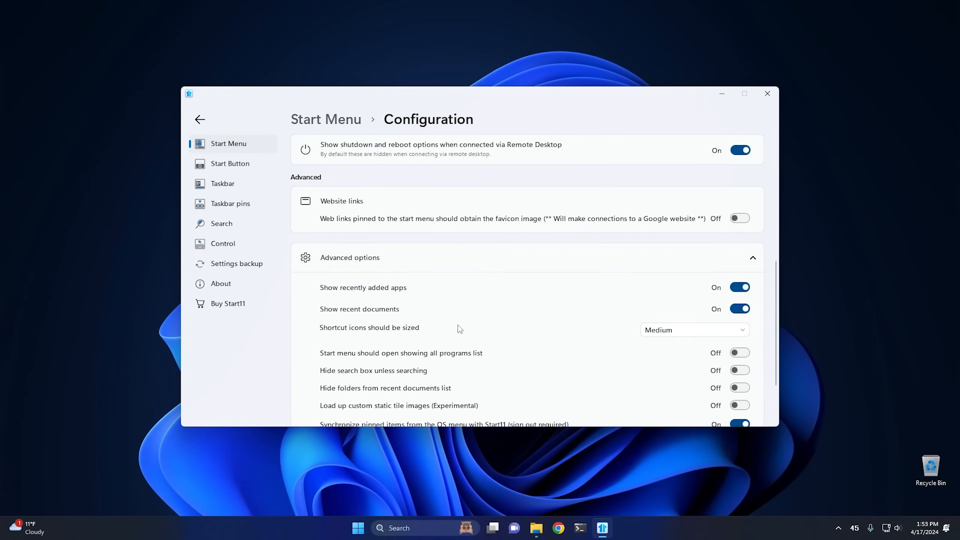
pyautogui.scroll(5, 409, 261)
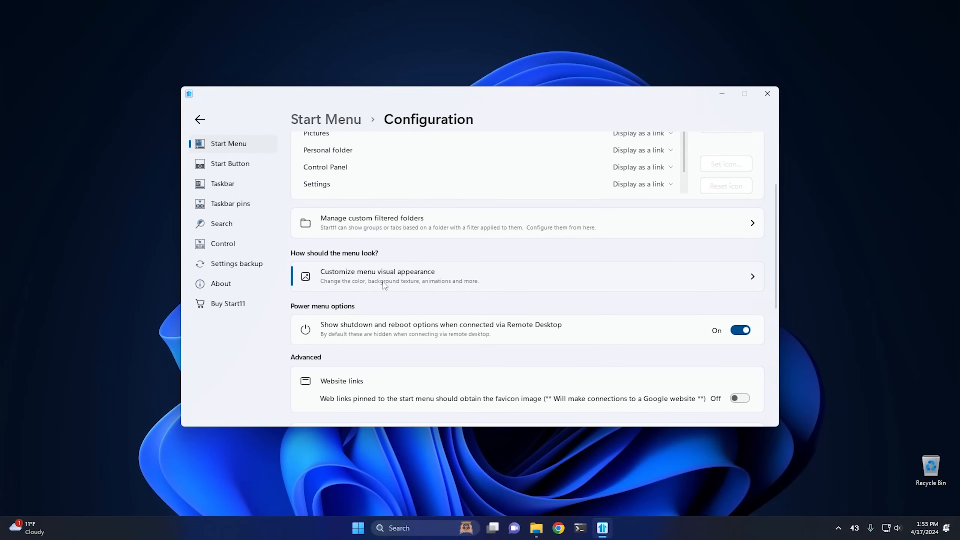
pyautogui.click(401, 280)
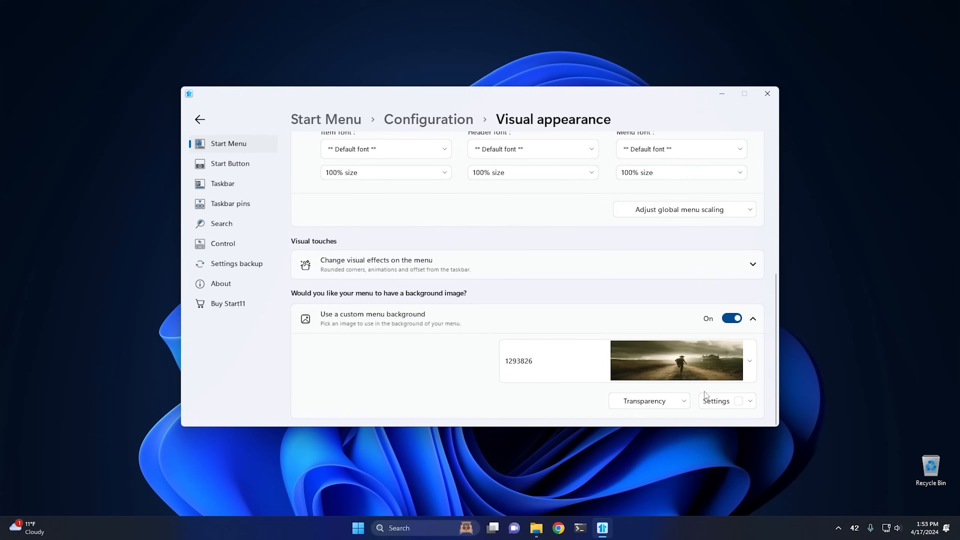
pyautogui.click(732, 319)
pyautogui.click(350, 528)
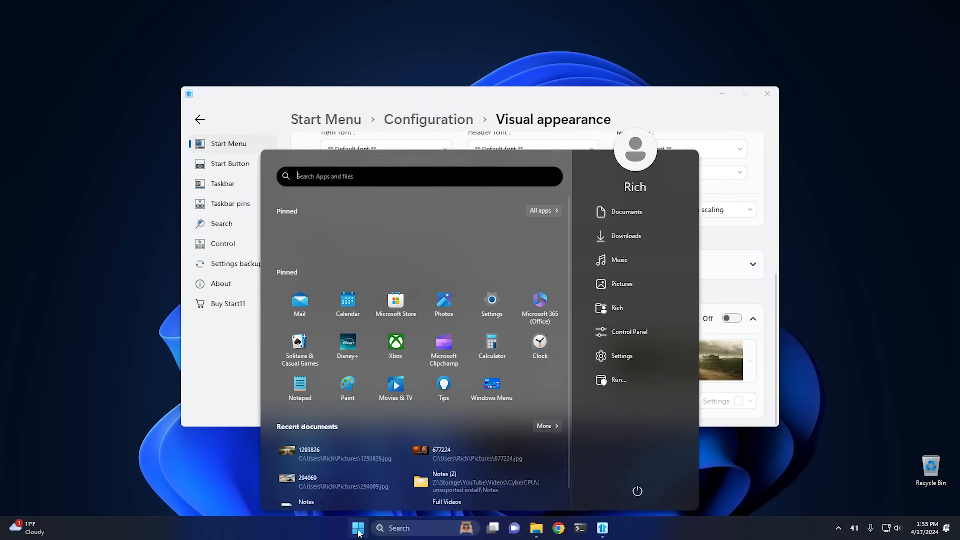
pyautogui.click(350, 528)
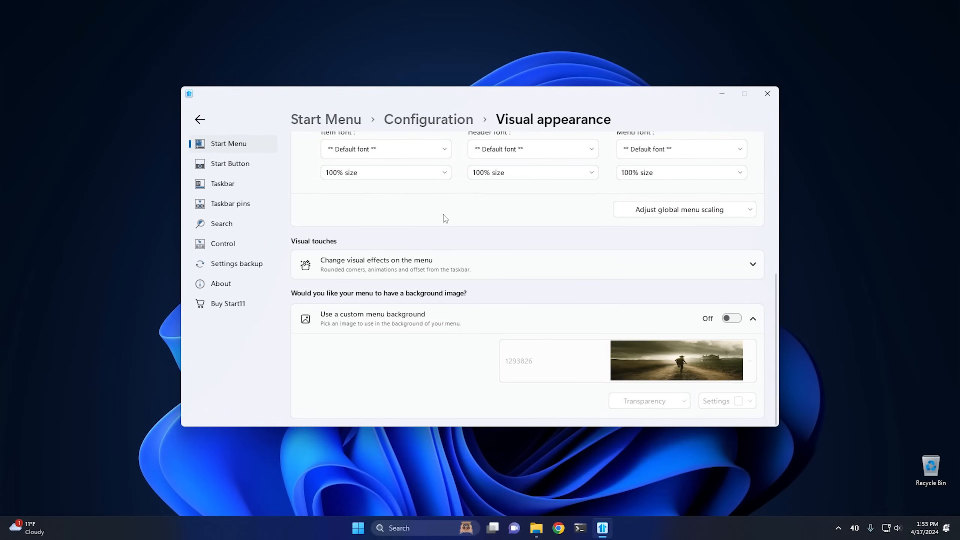
# Step: In the Start Button settings, turn off centering the start button on the taskbar and enable a custom start button image
pyautogui.click(230, 165)
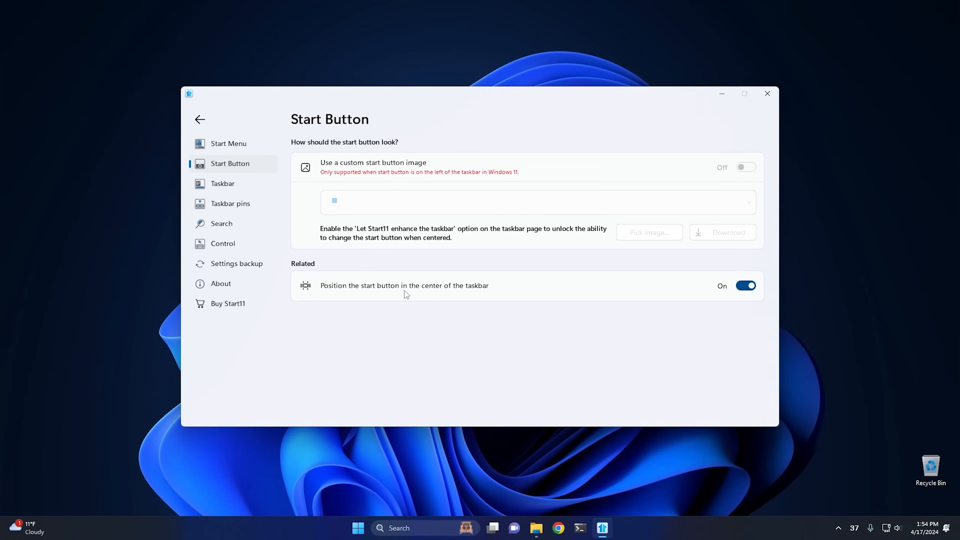
pyautogui.click(742, 289)
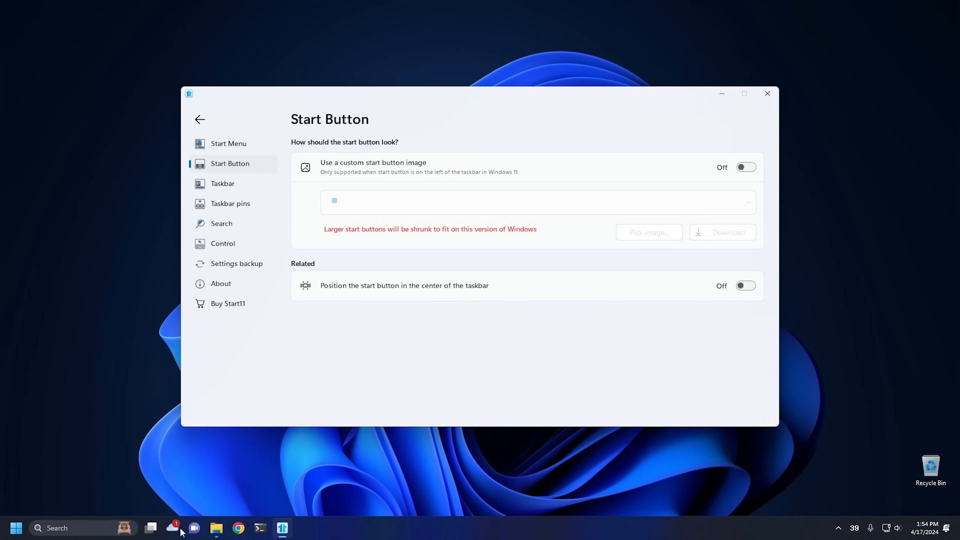
pyautogui.click(12, 530)
pyautogui.click(12, 530)
pyautogui.click(746, 168)
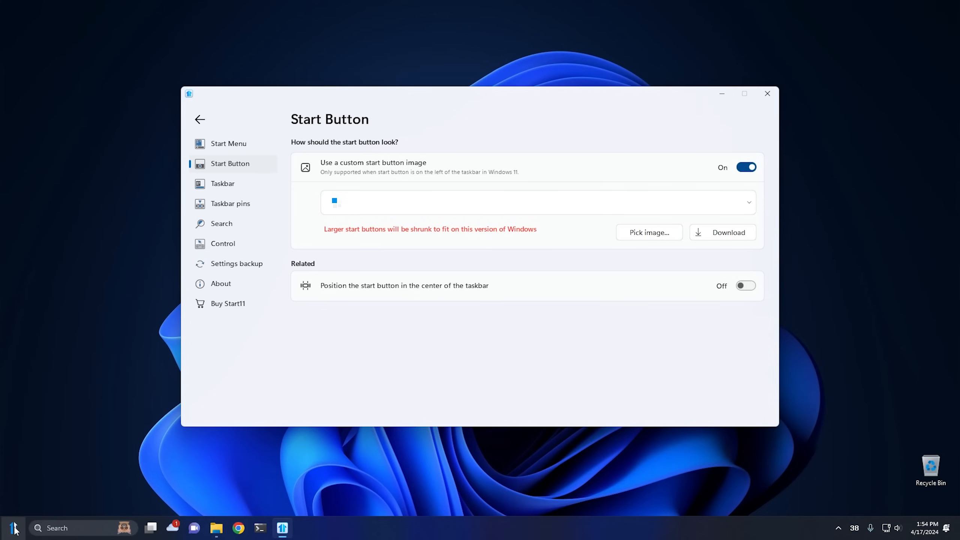
# Step: Try the built-in Triangle One image as the start button and check it on the taskbar
pyautogui.click(745, 200)
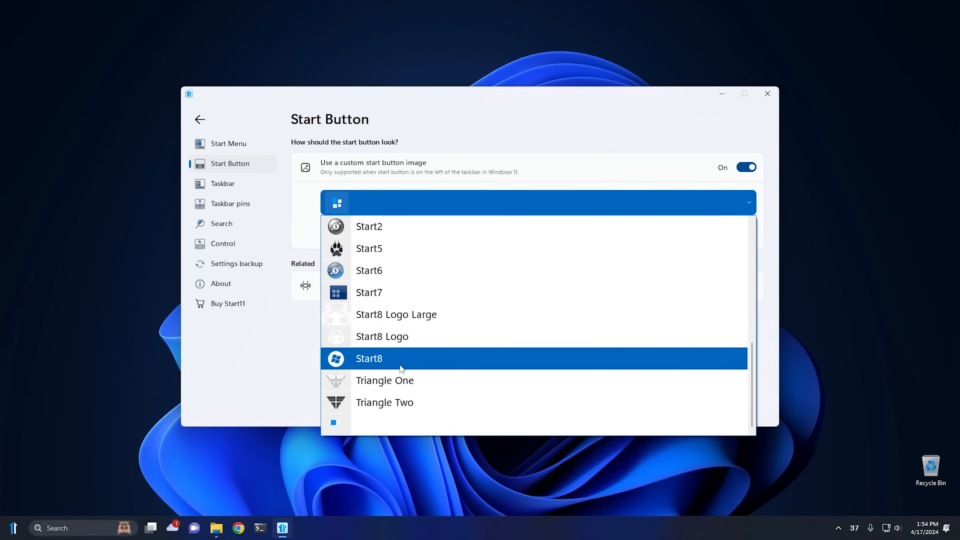
pyautogui.click(403, 382)
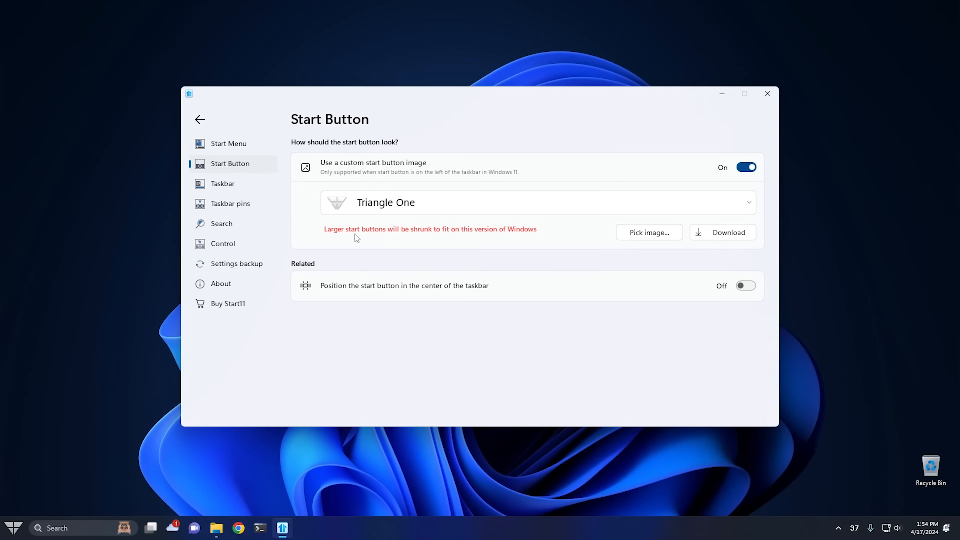
pyautogui.click(15, 530)
pyautogui.click(14, 531)
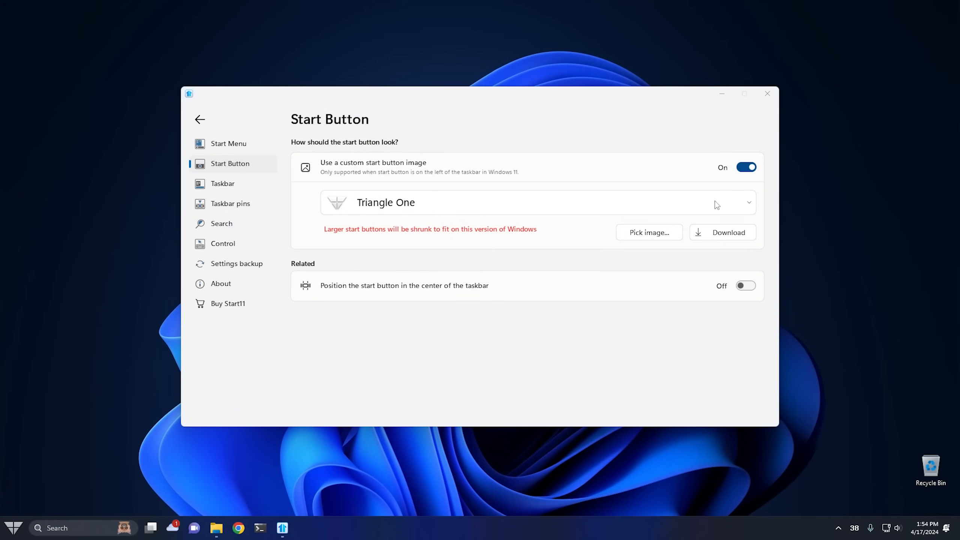
# Step: Look through the built-in start button images without changing the selection
pyautogui.click(731, 205)
pyautogui.click(750, 203)
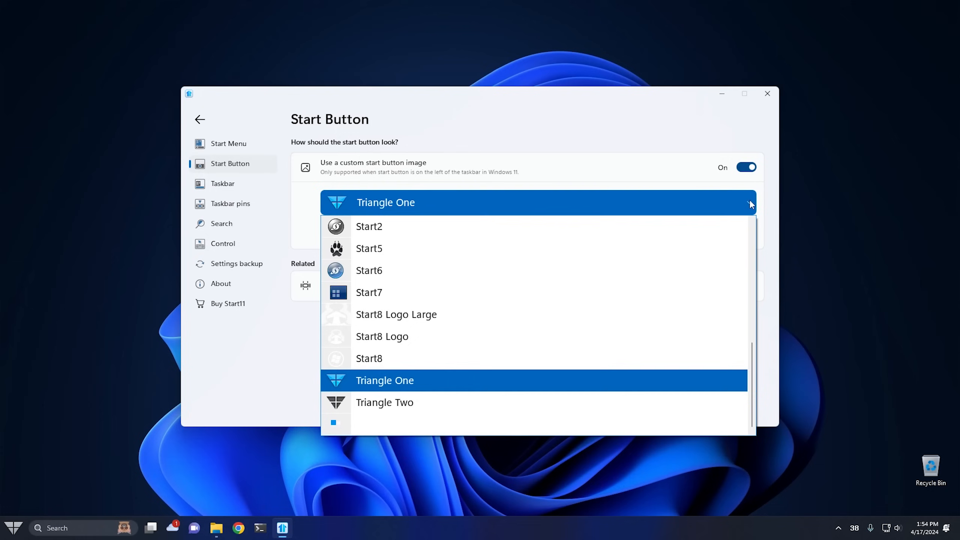
pyautogui.scroll(2, 450, 399)
pyautogui.scroll(5, 450, 399)
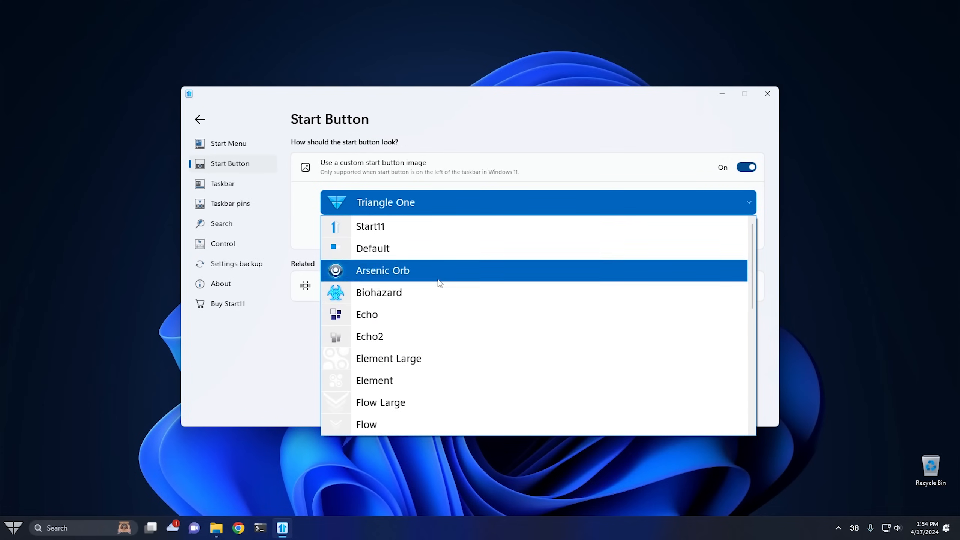
pyautogui.click(761, 199)
# Step: Set angrybirds2 from the Start Buttons folder in Pictures as the start button image and open the Start menu with it
pyautogui.click(653, 234)
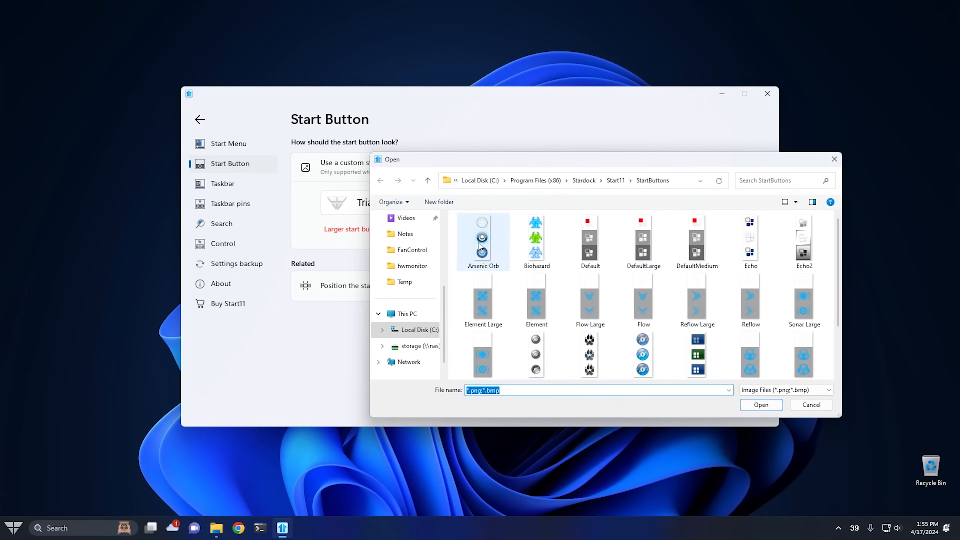
pyautogui.scroll(-2, 605, 296)
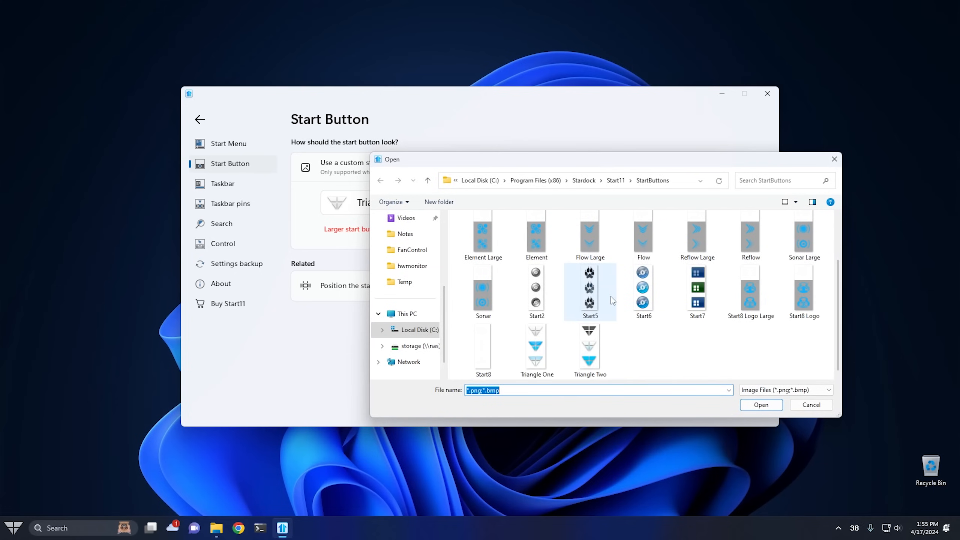
pyautogui.scroll(1, 612, 301)
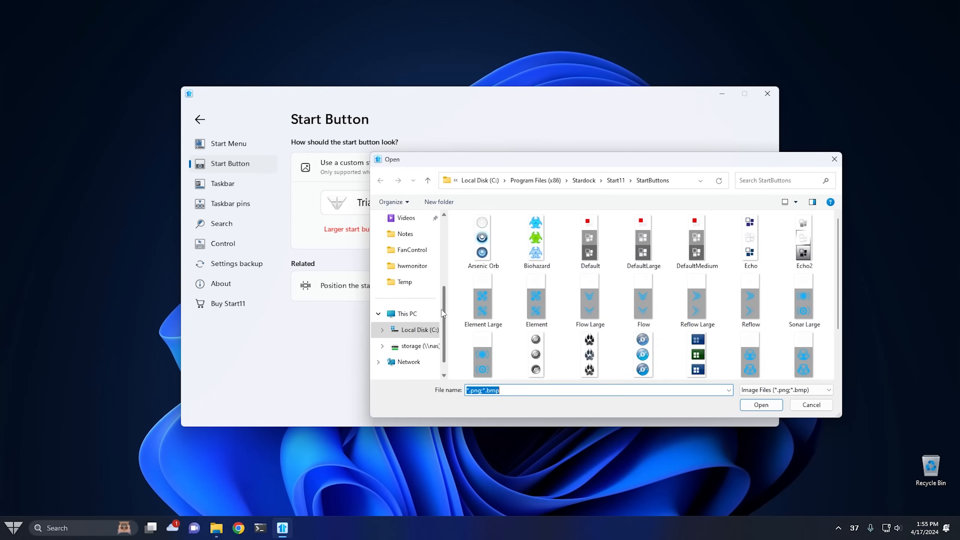
pyautogui.moveTo(444, 314); pyautogui.dragTo(440, 244)
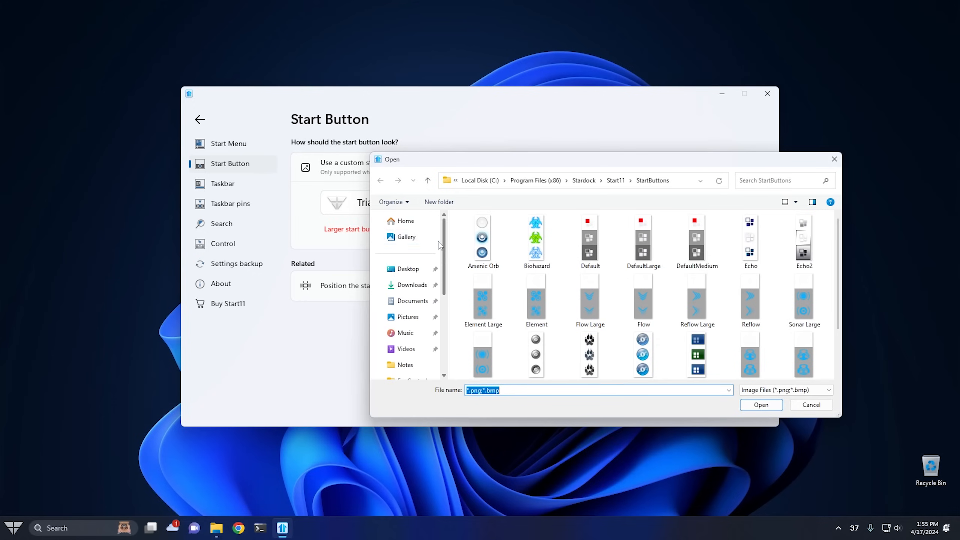
pyautogui.click(408, 317)
pyautogui.doubleClick(647, 242)
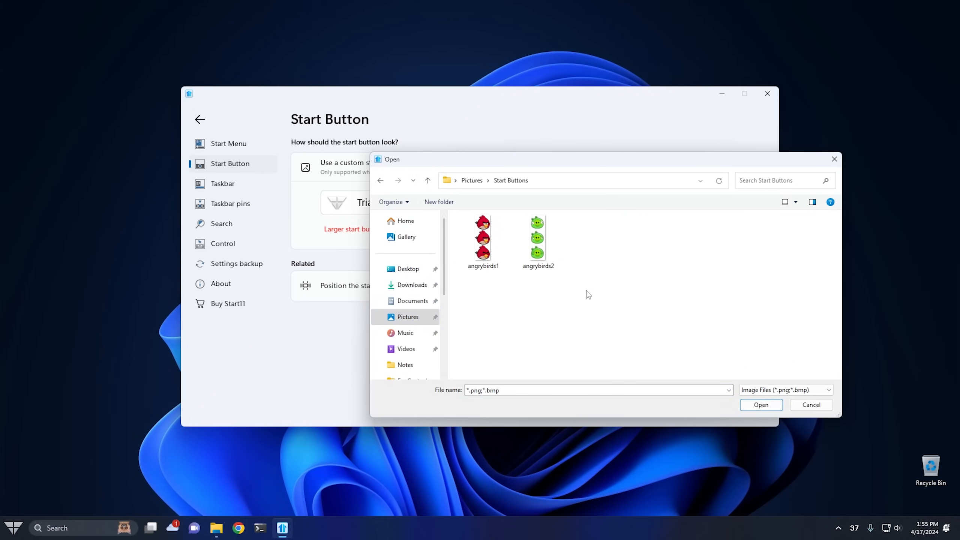
pyautogui.doubleClick(543, 253)
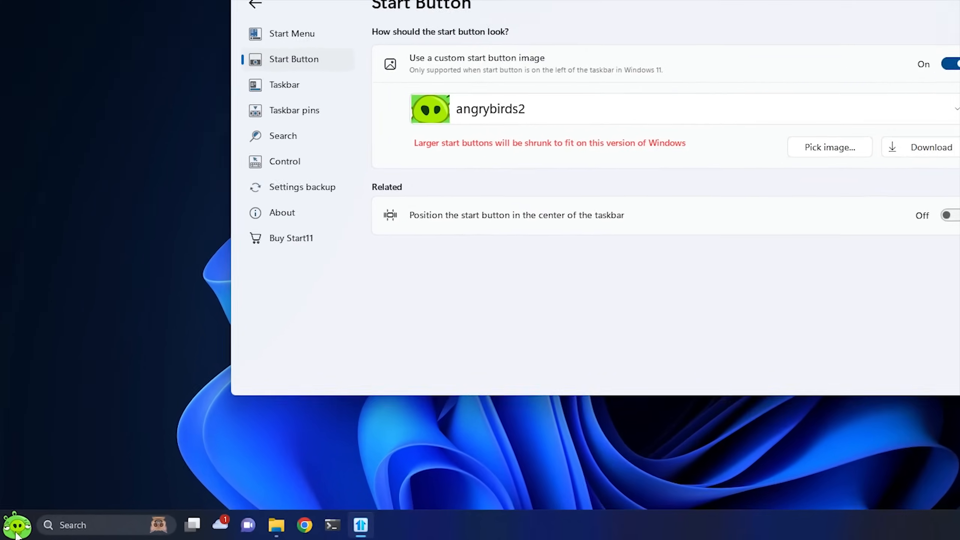
pyautogui.click(14, 529)
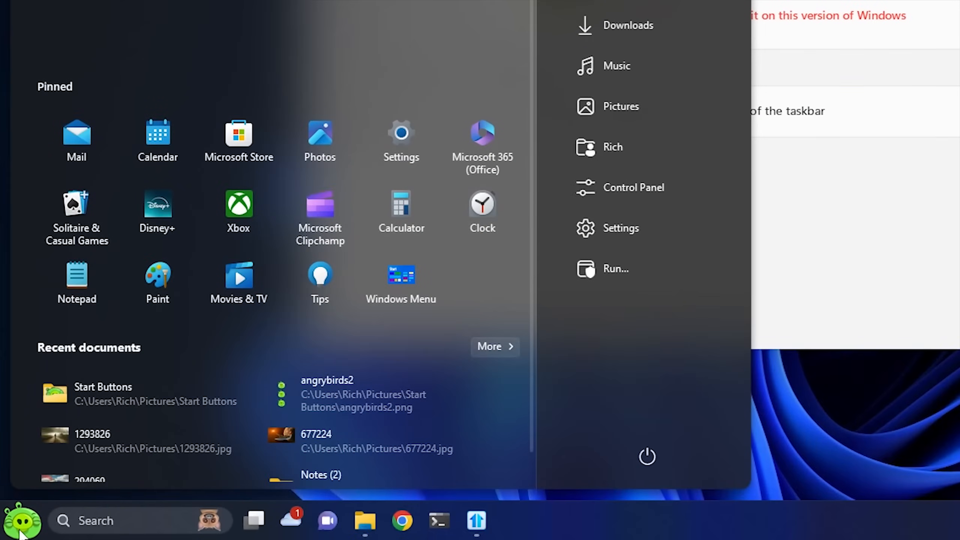
# Step: Close and reopen the Start menu with the custom start button to check how the button image responds
pyautogui.click(19, 533)
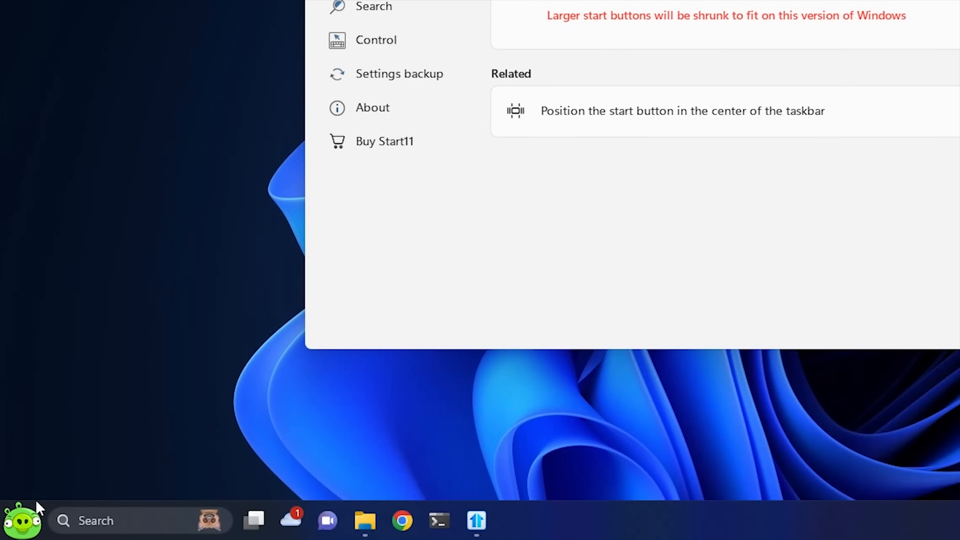
pyautogui.click(27, 528)
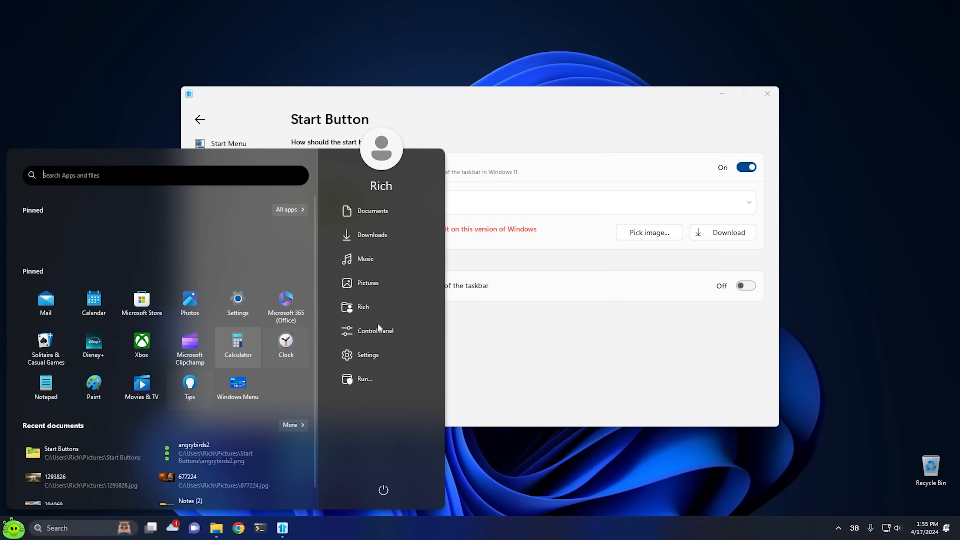
pyautogui.click(473, 206)
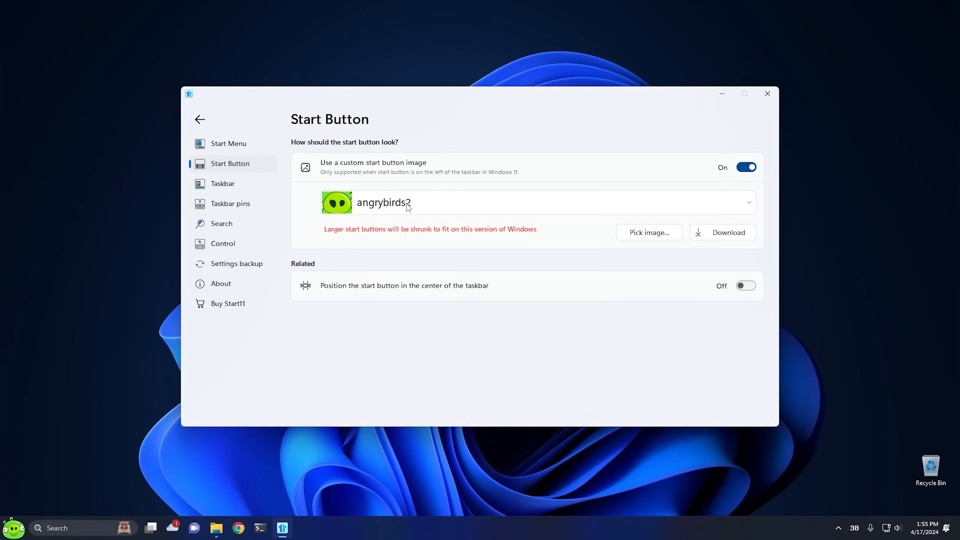
# Step: Set angrybirds1 from the Start Buttons folder in Pictures as the start button image and try it by opening the Start menu
pyautogui.click(409, 206)
pyautogui.click(453, 204)
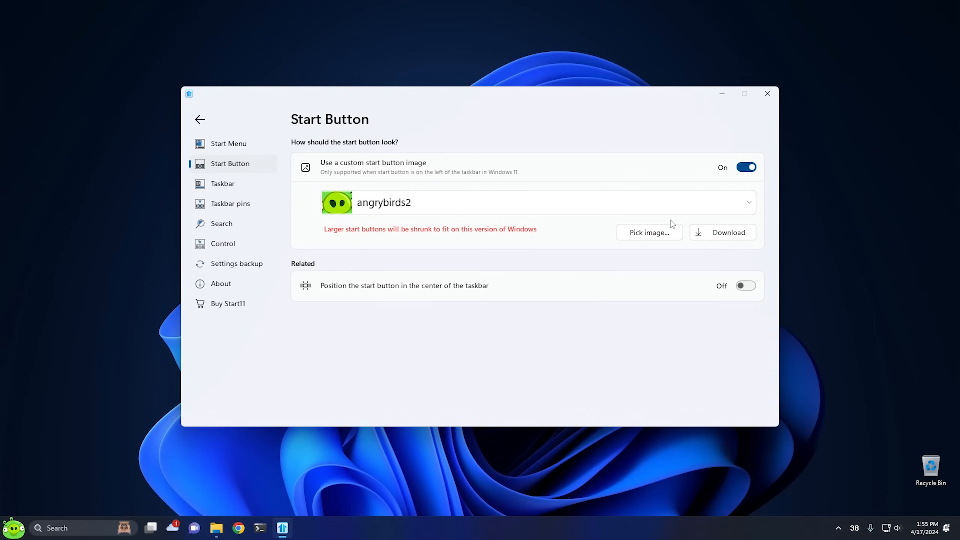
pyautogui.click(650, 232)
pyautogui.scroll(5, 406, 272)
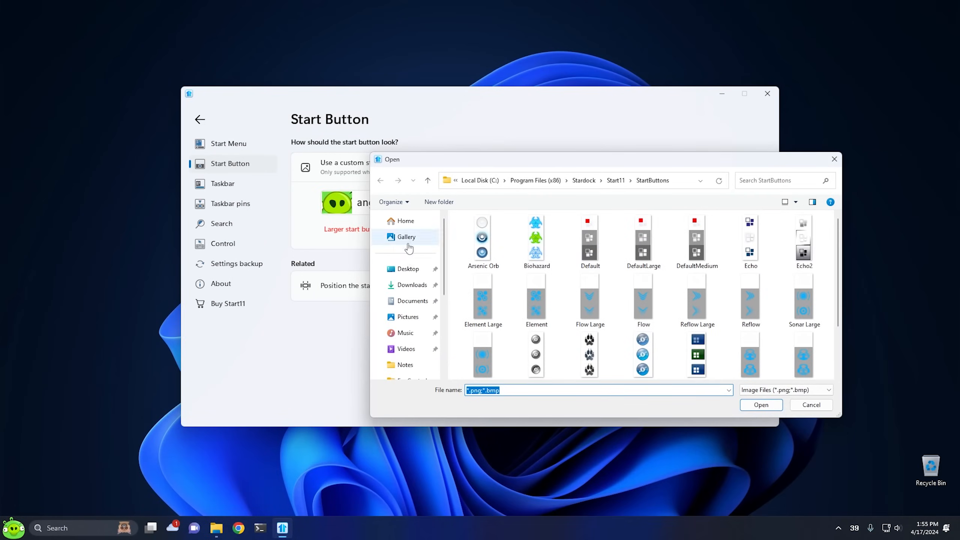
pyautogui.click(409, 317)
pyautogui.doubleClick(653, 250)
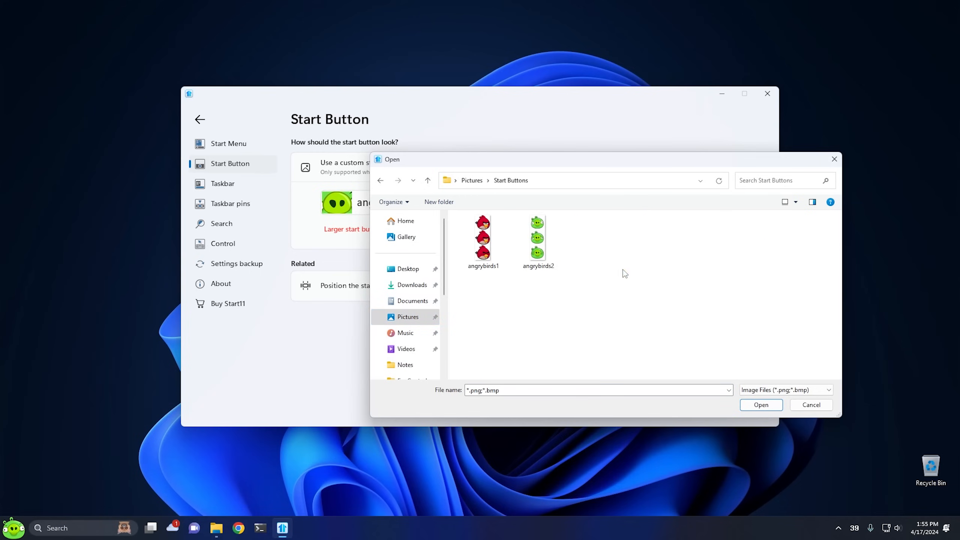
pyautogui.click(485, 239)
pyautogui.click(766, 403)
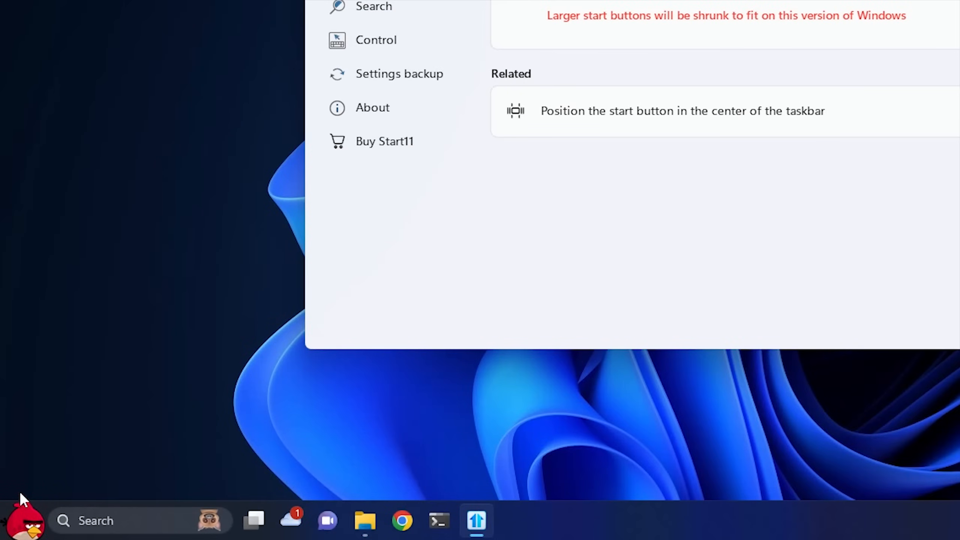
pyautogui.click(17, 519)
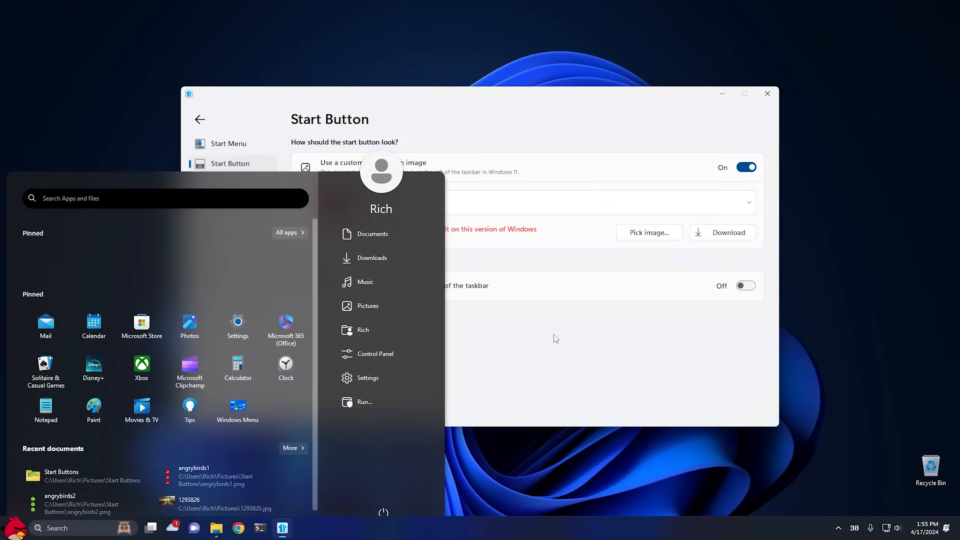
pyautogui.click(900, 200)
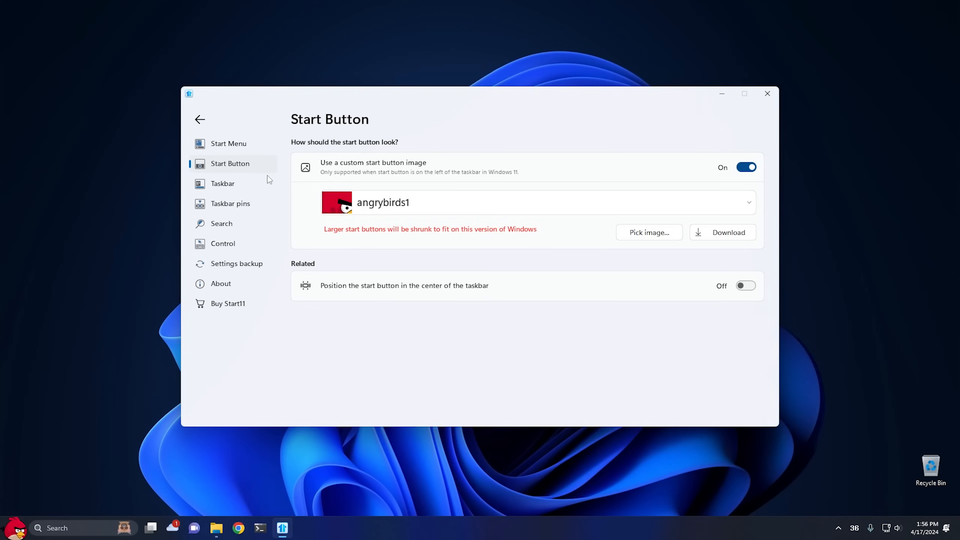
# Step: Let Start11 enhance the Windows 11 taskbar, accept the confirmation, and check the start button on the enhanced taskbar
pyautogui.click(225, 184)
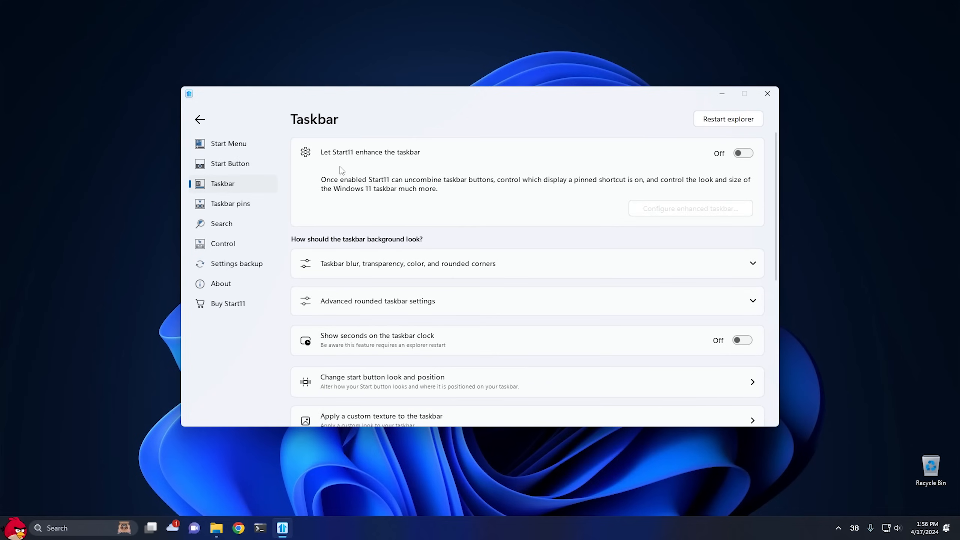
pyautogui.click(743, 154)
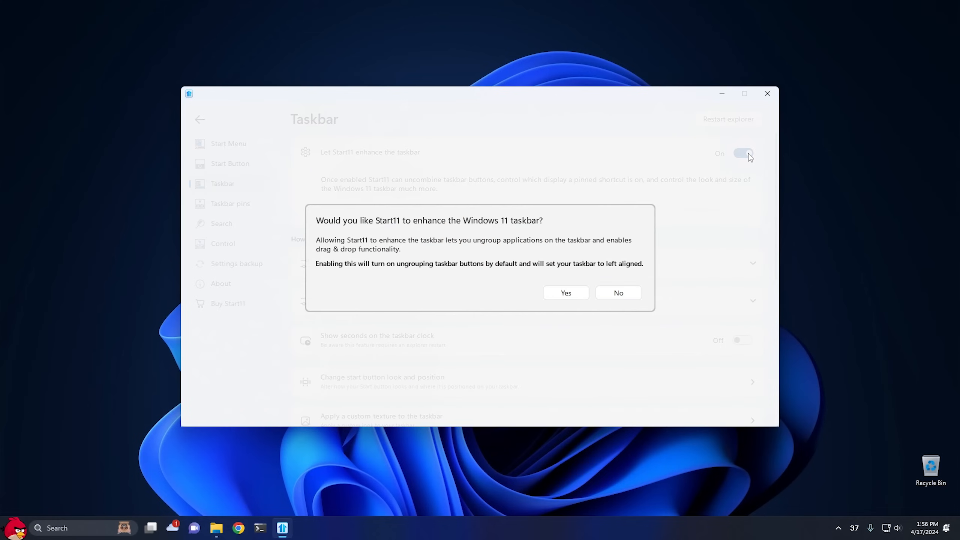
pyautogui.click(566, 293)
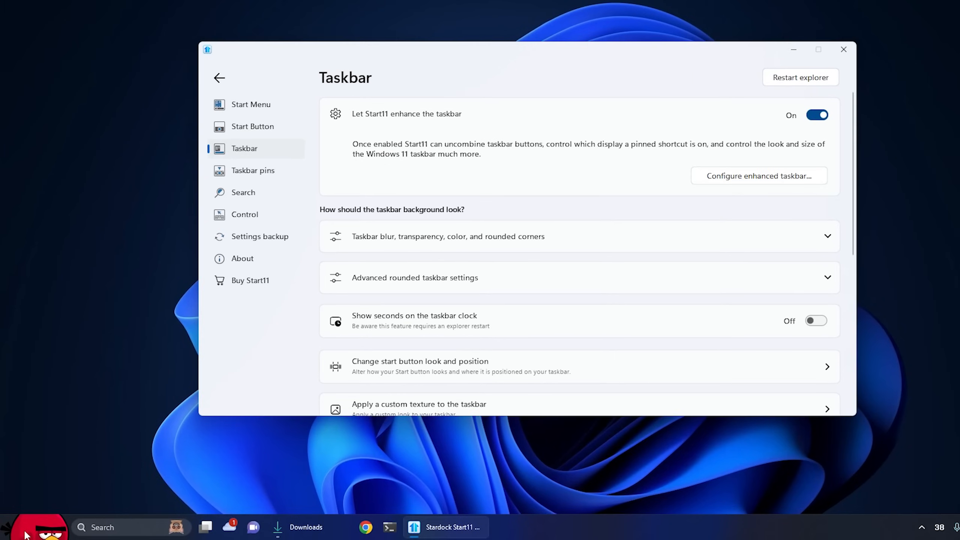
pyautogui.click(25, 533)
pyautogui.click(25, 534)
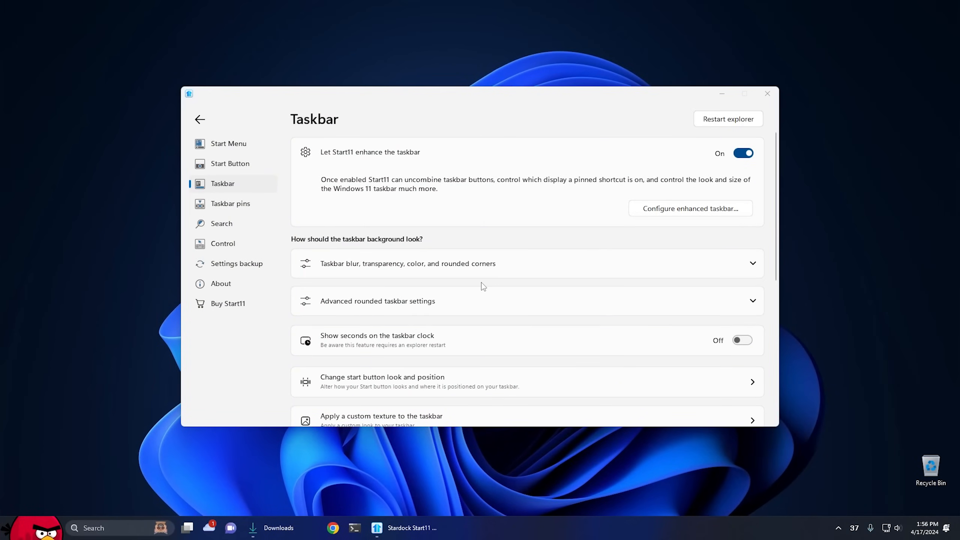
# Step: In the start button look and position settings, configure the taskbar as Center aligned, and revisit the Taskbar settings
pyautogui.scroll(-3, 481, 286)
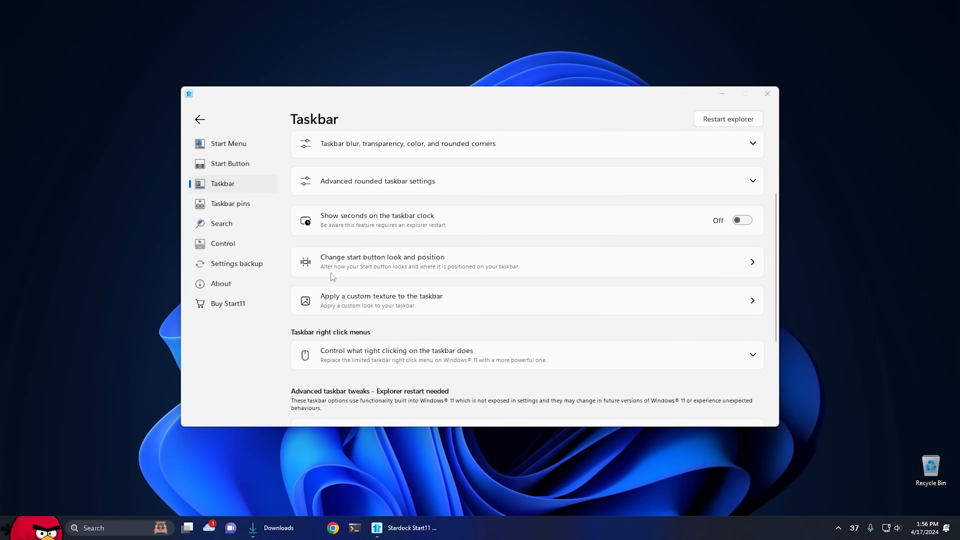
pyautogui.click(400, 268)
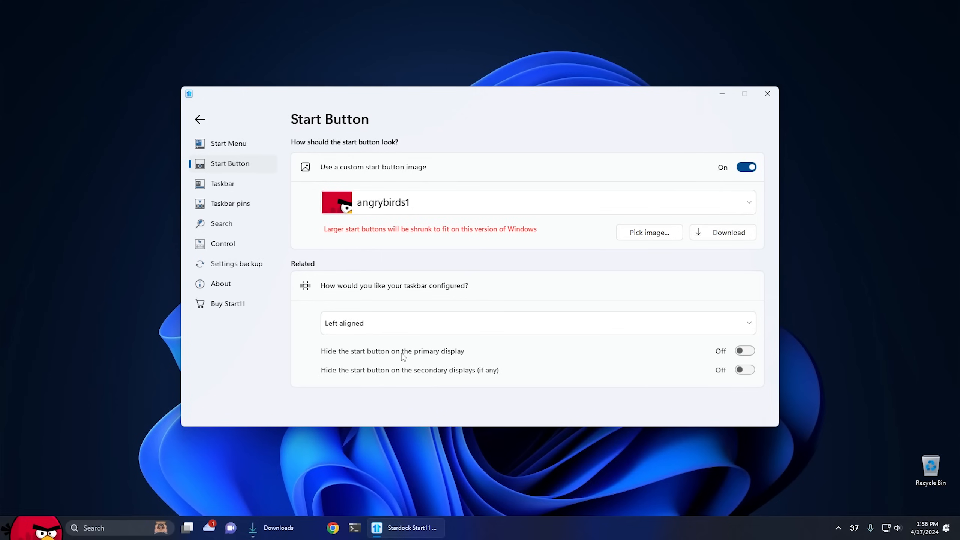
pyautogui.click(381, 322)
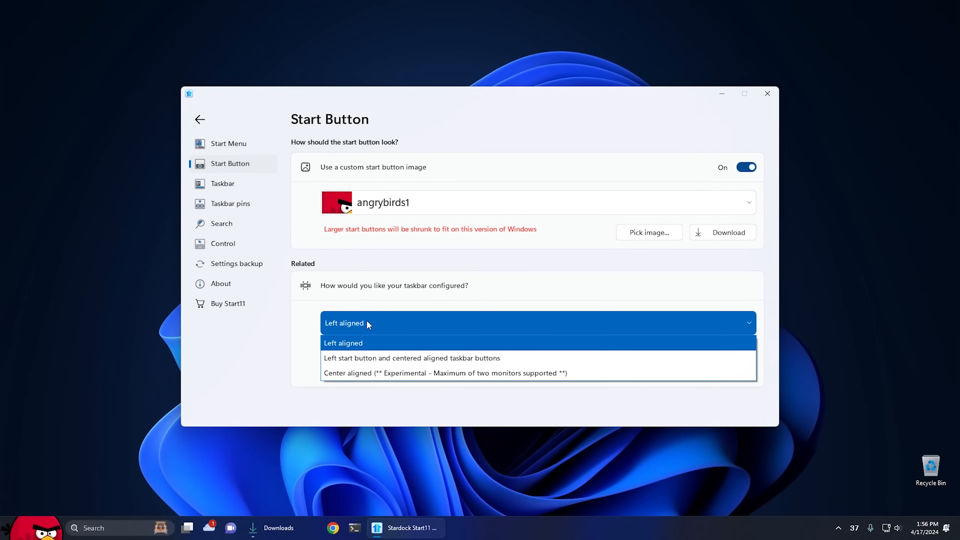
pyautogui.click(384, 374)
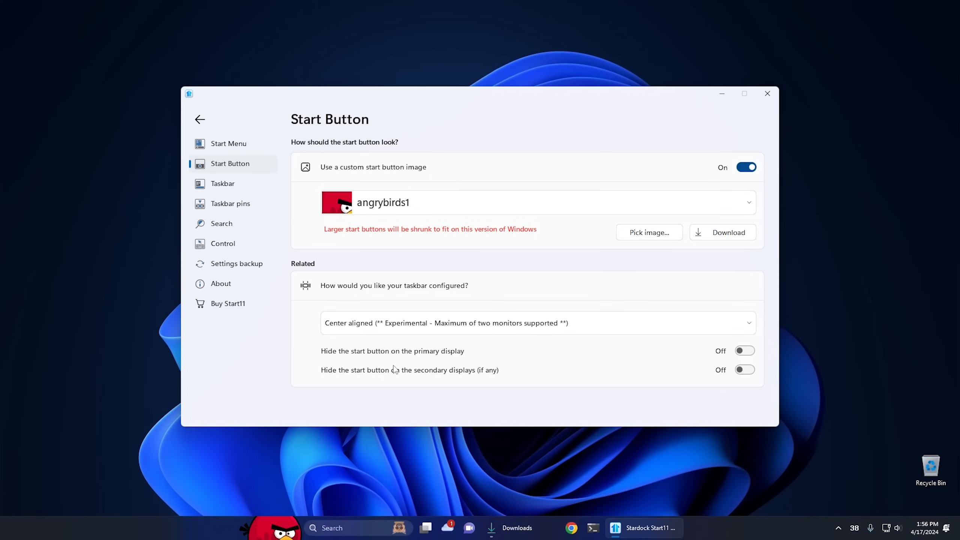
pyautogui.click(223, 183)
pyautogui.scroll(3, 582, 239)
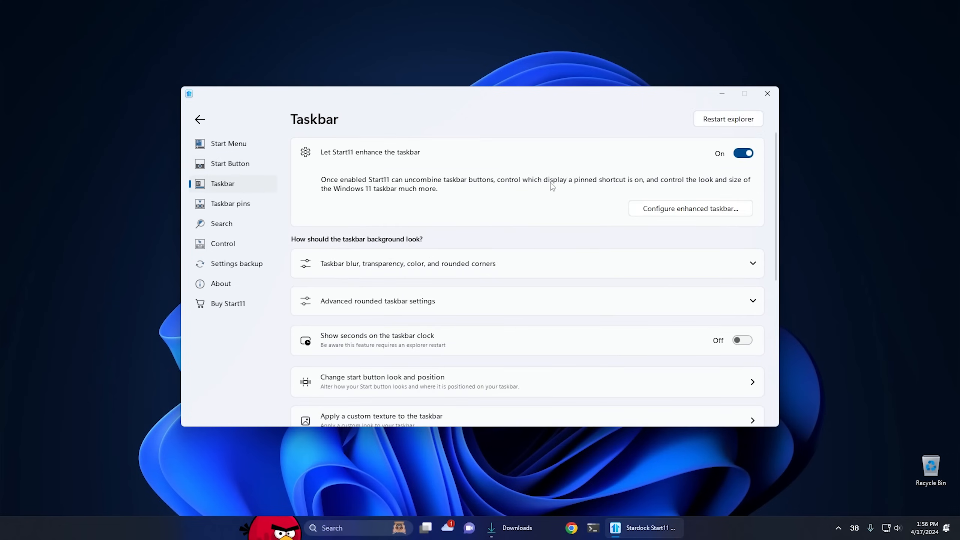
pyautogui.click(232, 164)
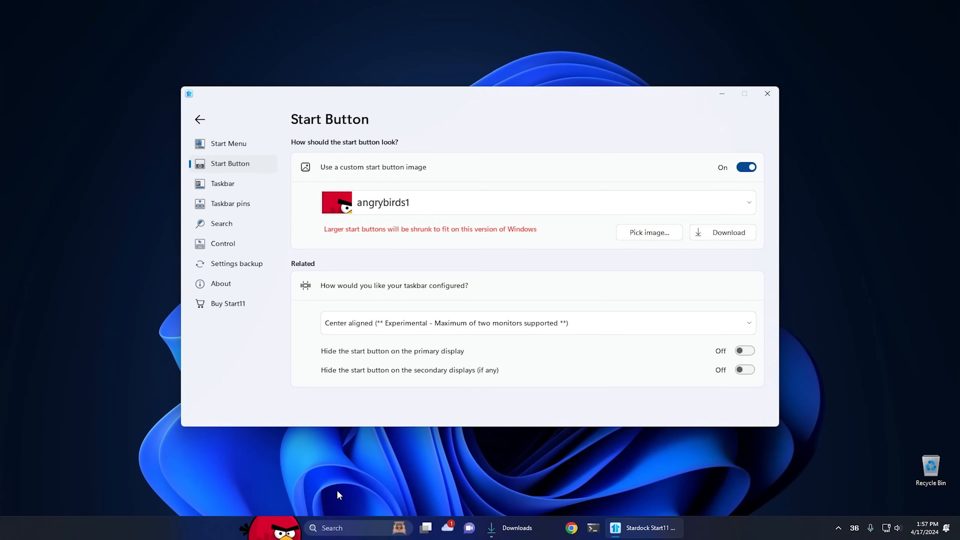
# Step: From the Start menu, go to the Start Buttons folder in Pictures and open the angrybirds1 image
pyautogui.click(296, 512)
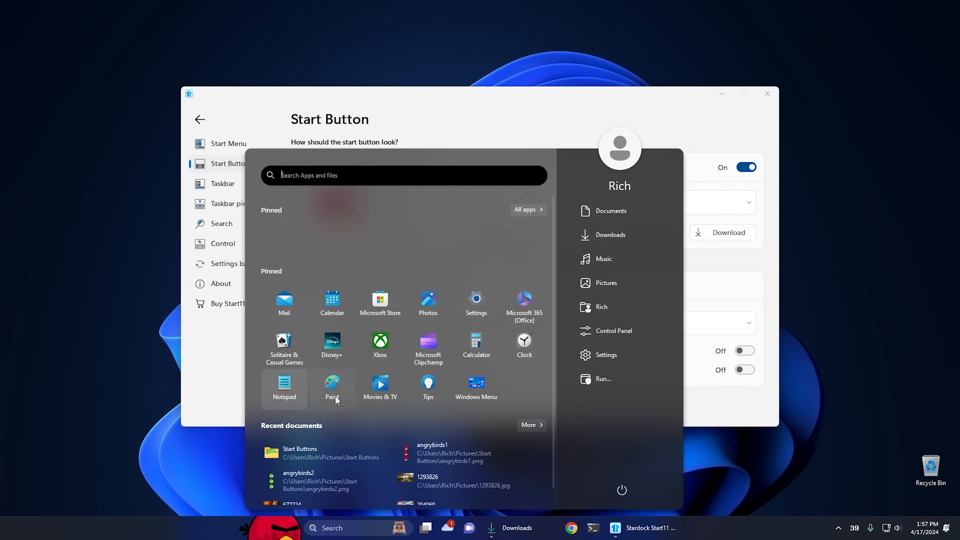
pyautogui.click(615, 284)
pyautogui.doubleClick(587, 265)
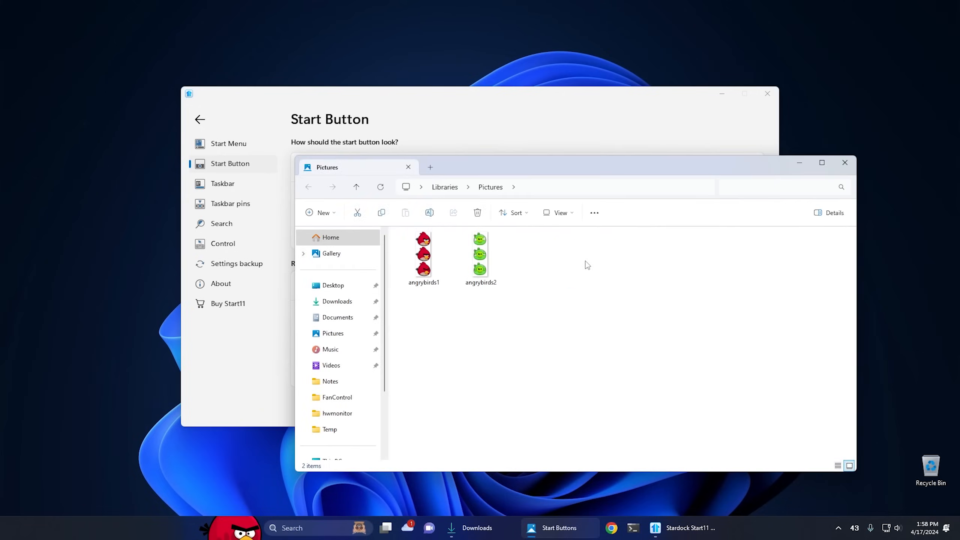
pyautogui.doubleClick(423, 255)
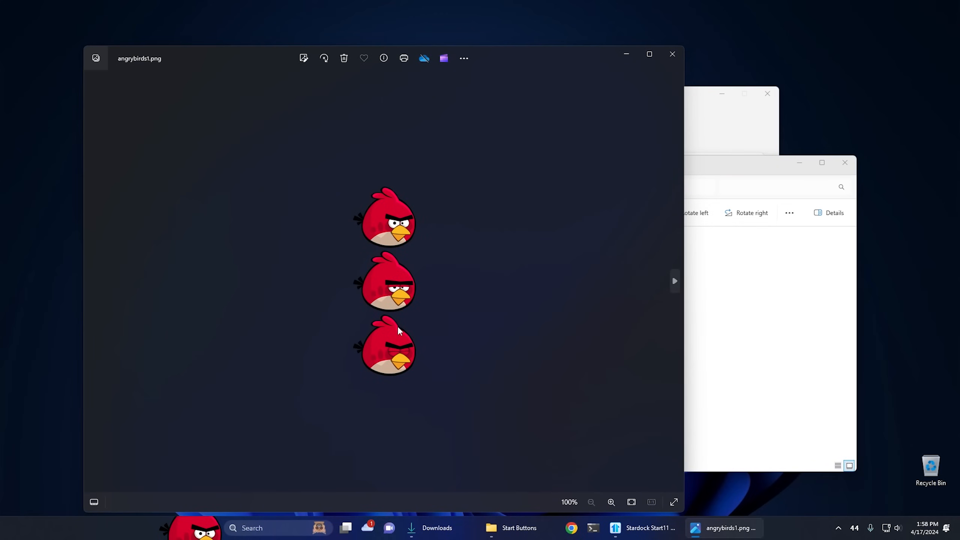
# Step: Resize the angrybirds1 image to a width of 64 pixels, keeping its proportions
pyautogui.click(465, 59)
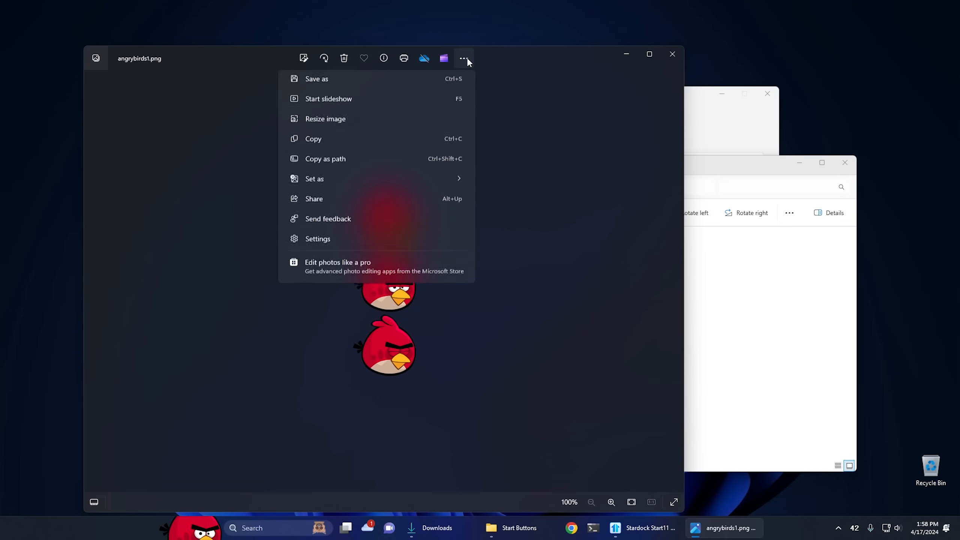
pyautogui.click(342, 125)
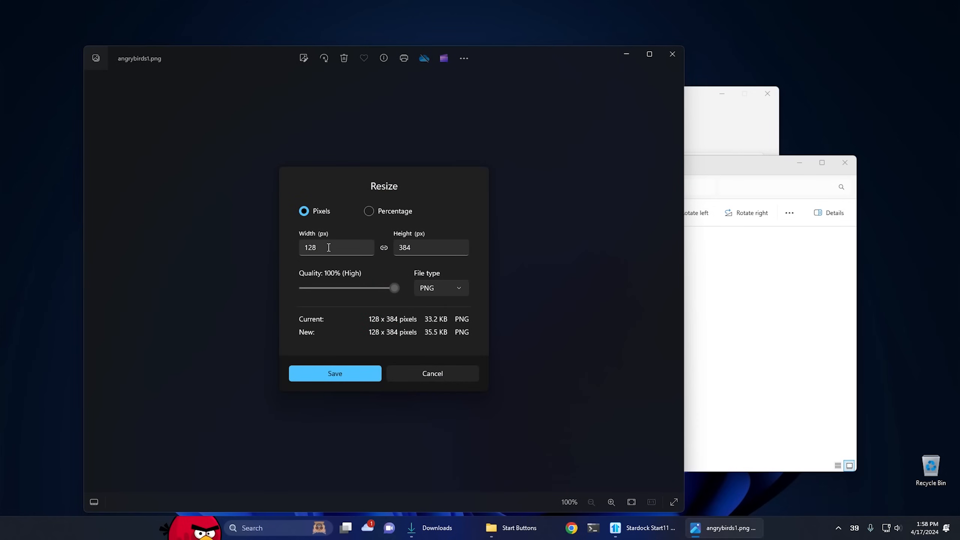
pyautogui.moveTo(328, 247); pyautogui.dragTo(294, 253)
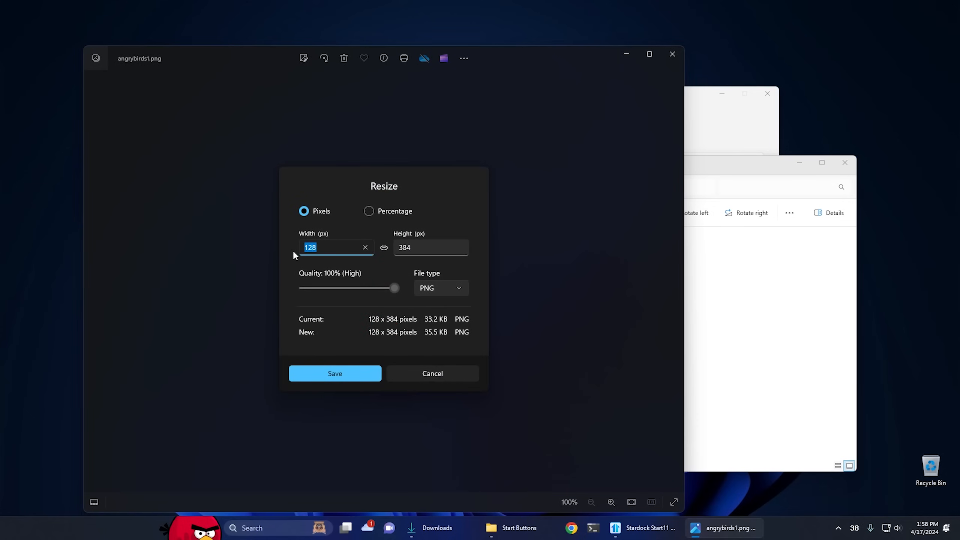
pyautogui.write('64')
# Step: Save the resized image as "angrybirds1 small" PNG in the Start Buttons folder and close the image viewer
pyautogui.click(340, 375)
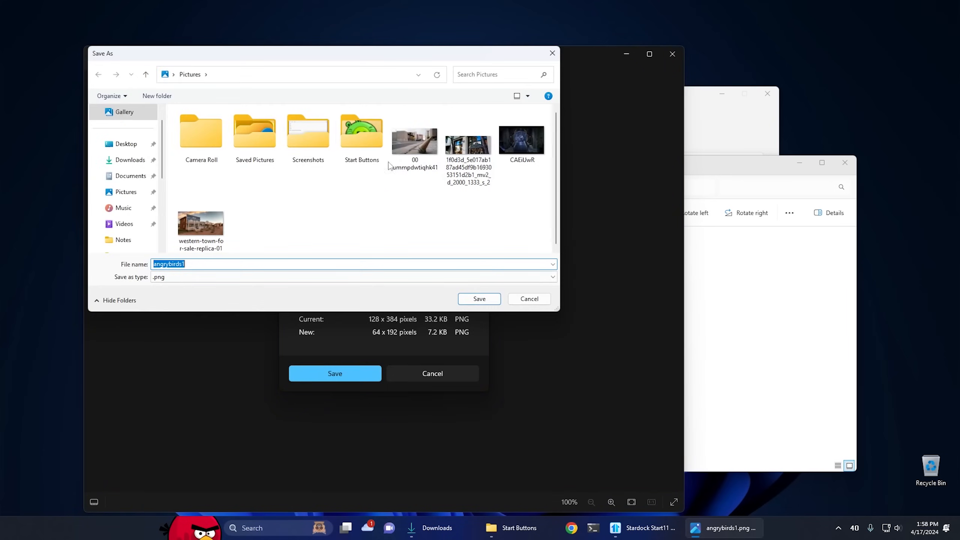
pyautogui.doubleClick(366, 148)
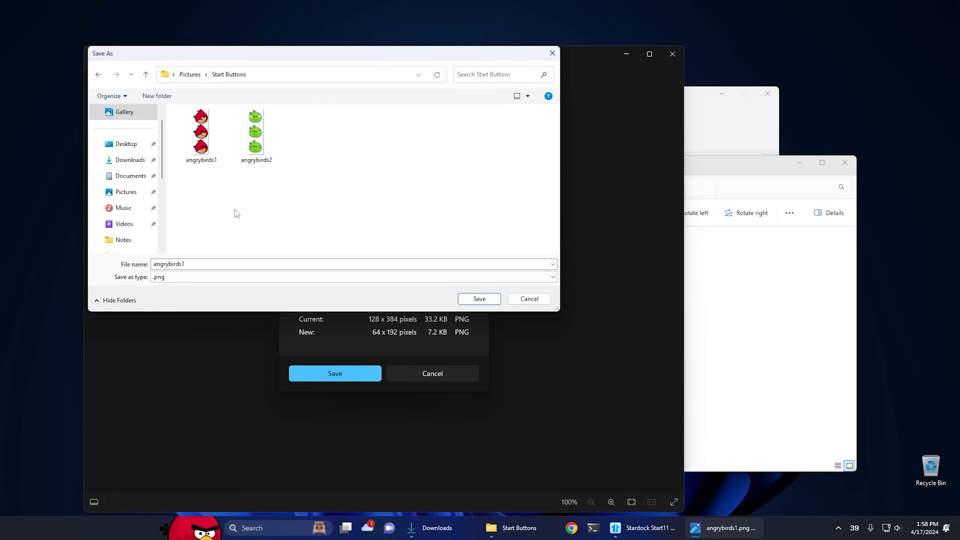
pyautogui.doubleClick(202, 263)
pyautogui.click(201, 264)
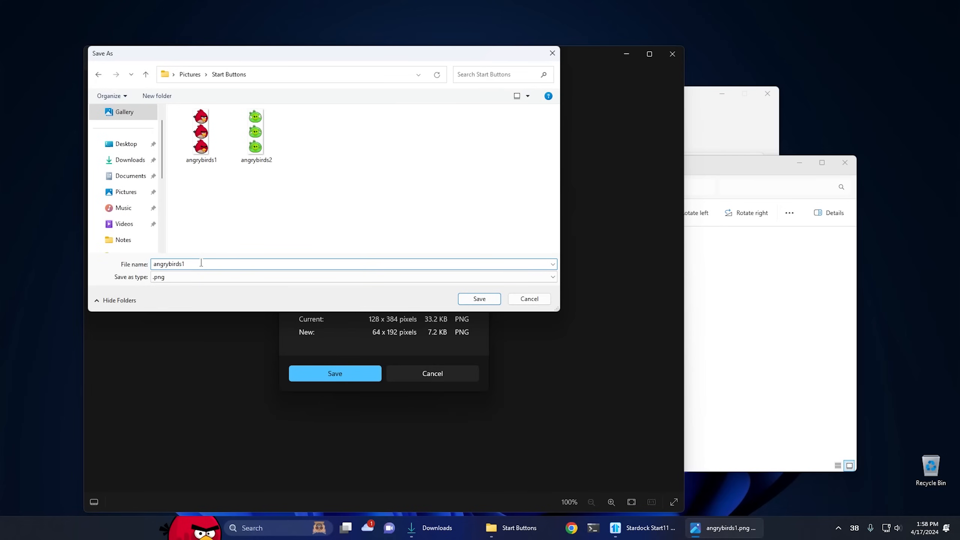
pyautogui.write('small')
pyautogui.click(479, 299)
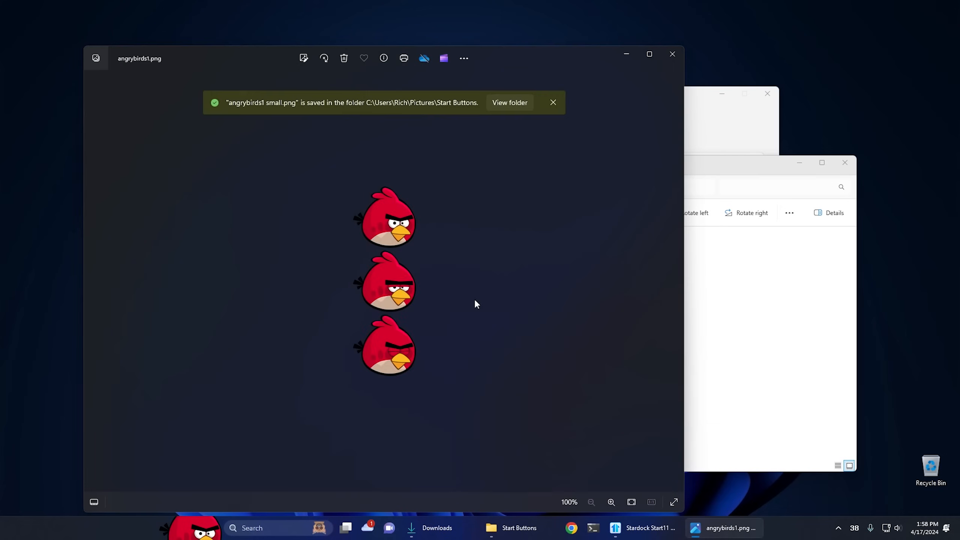
pyautogui.click(673, 54)
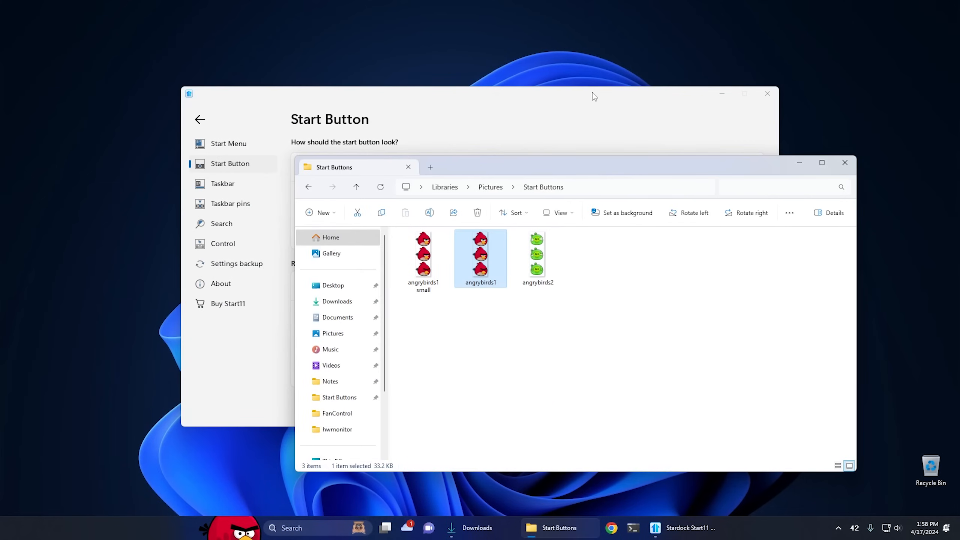
# Step: Return to the Start11 settings and set angrybirds1 small from the Start Buttons folder as the start button image
pyautogui.click(593, 93)
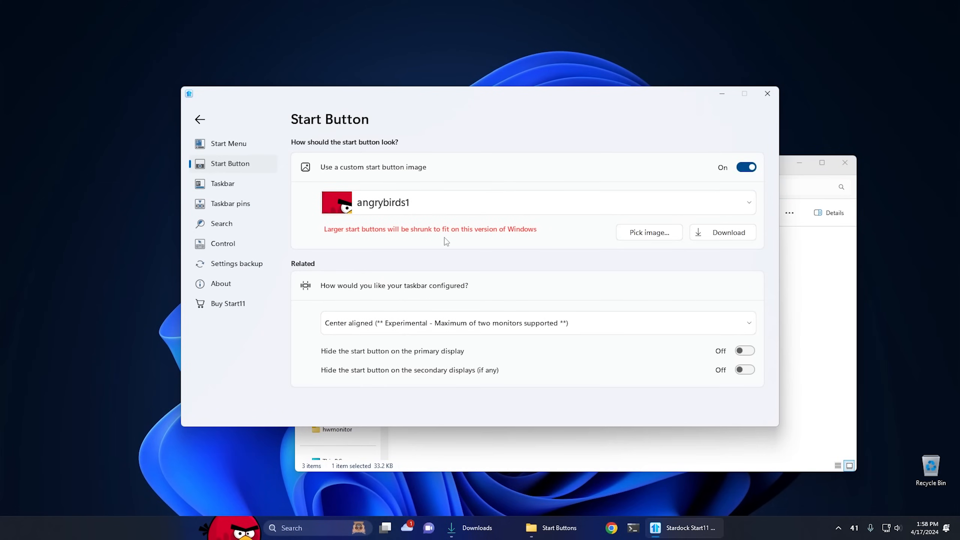
pyautogui.click(655, 233)
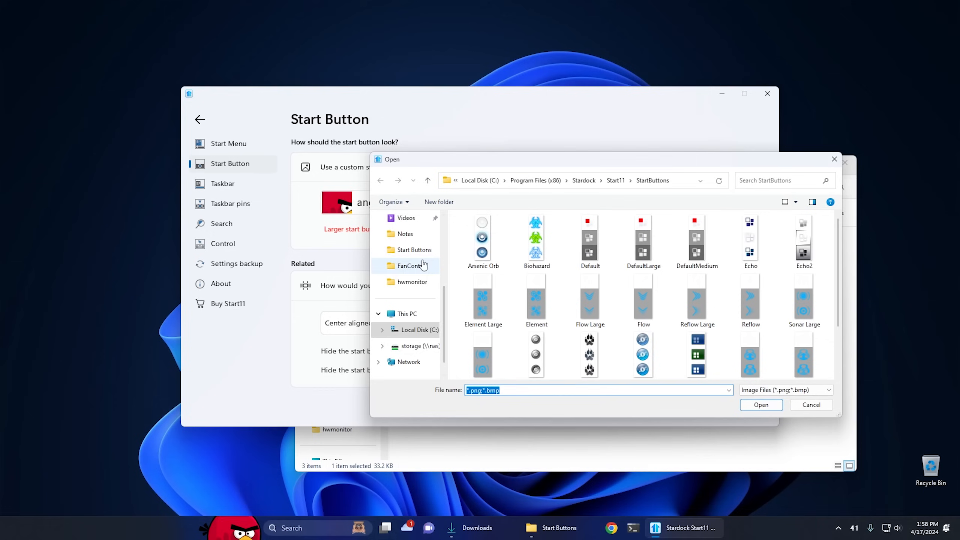
pyautogui.click(408, 316)
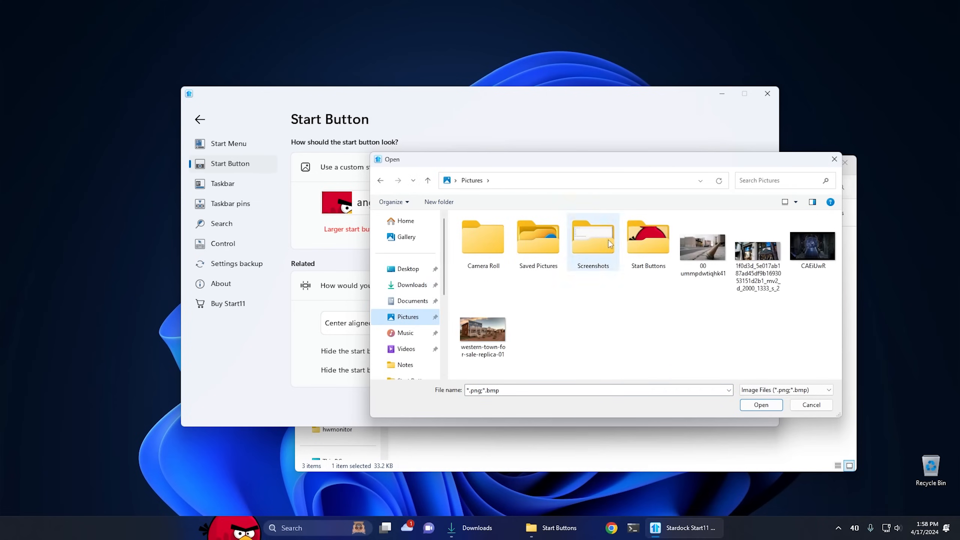
pyautogui.doubleClick(628, 240)
pyautogui.click(483, 238)
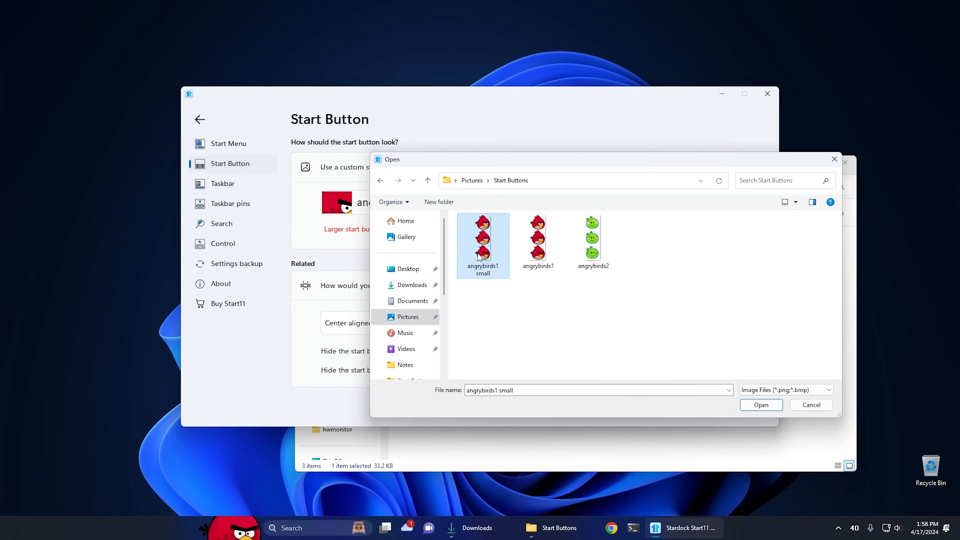
pyautogui.click(761, 405)
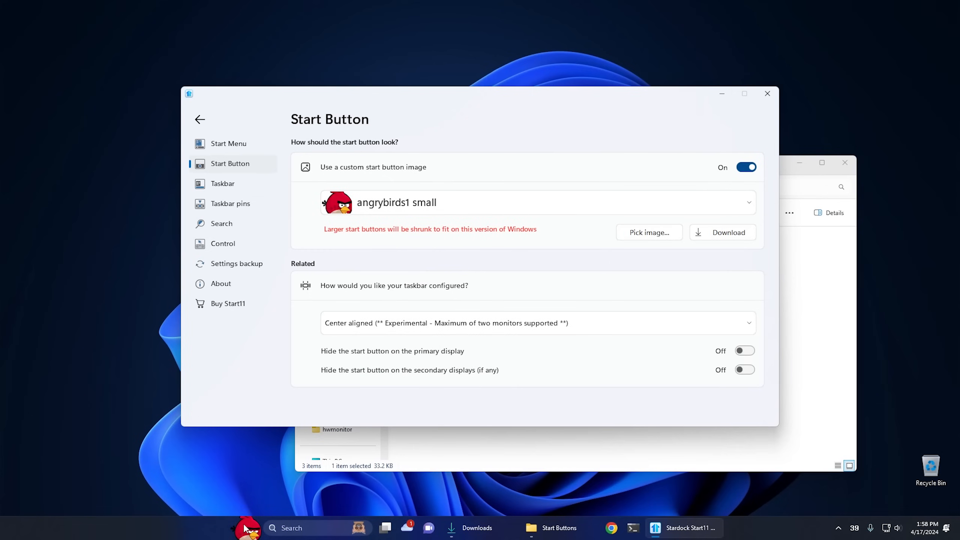
# Step: Open the angrybirds1 small image from the Start Buttons folder window and set its resize width to 50 pixels
pyautogui.click(442, 455)
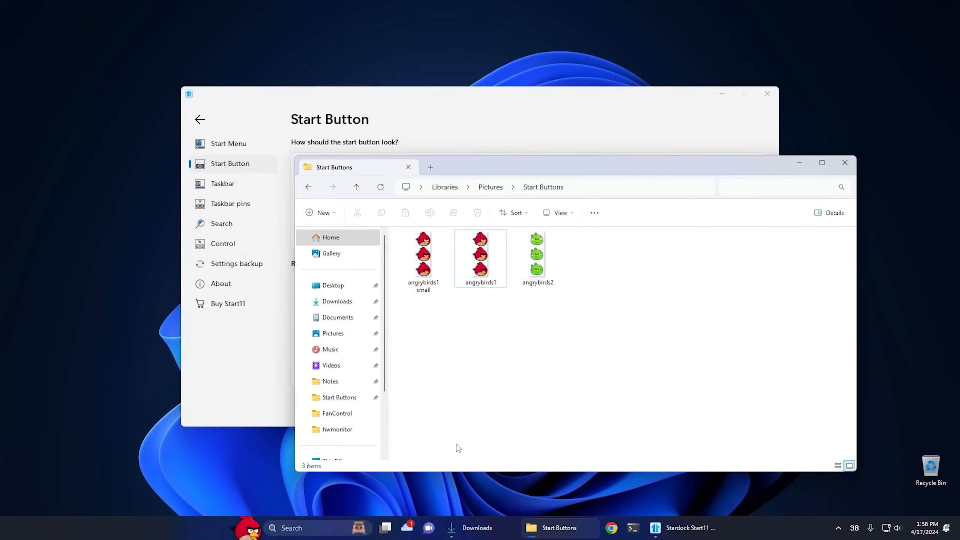
pyautogui.doubleClick(430, 258)
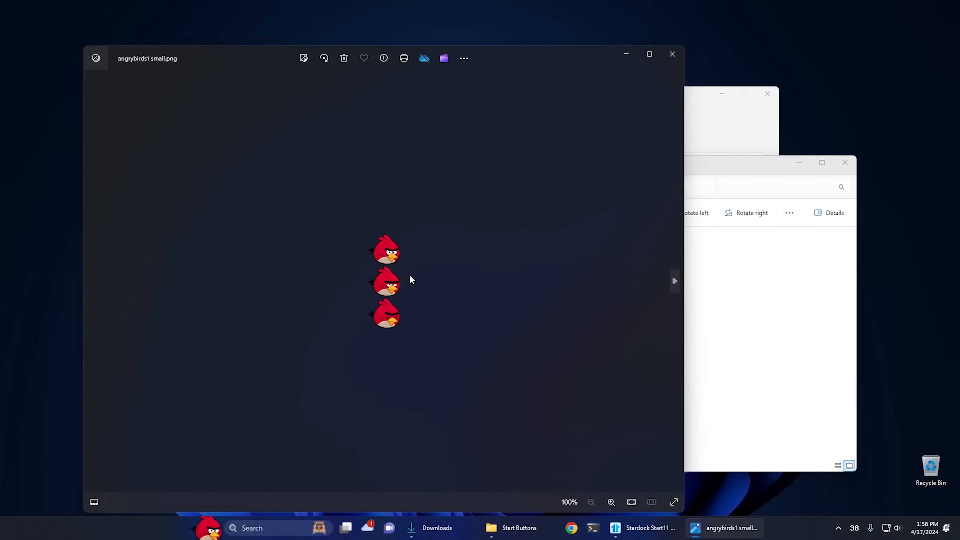
pyautogui.click(465, 60)
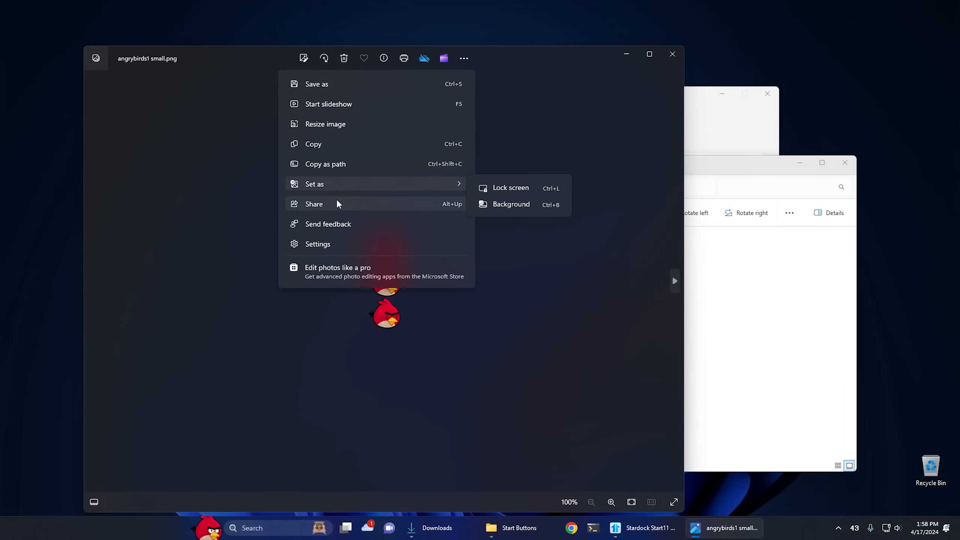
pyautogui.click(353, 125)
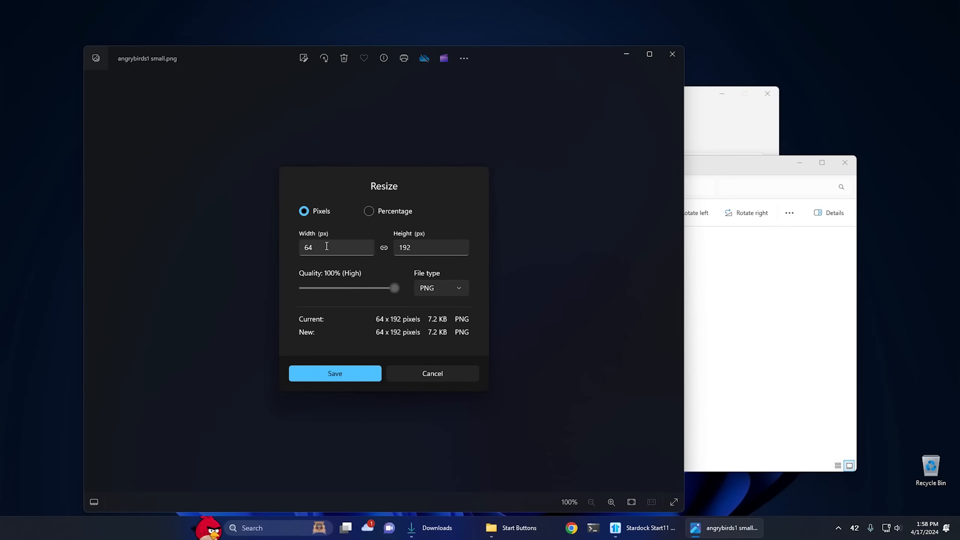
pyautogui.moveTo(321, 248); pyautogui.dragTo(294, 253)
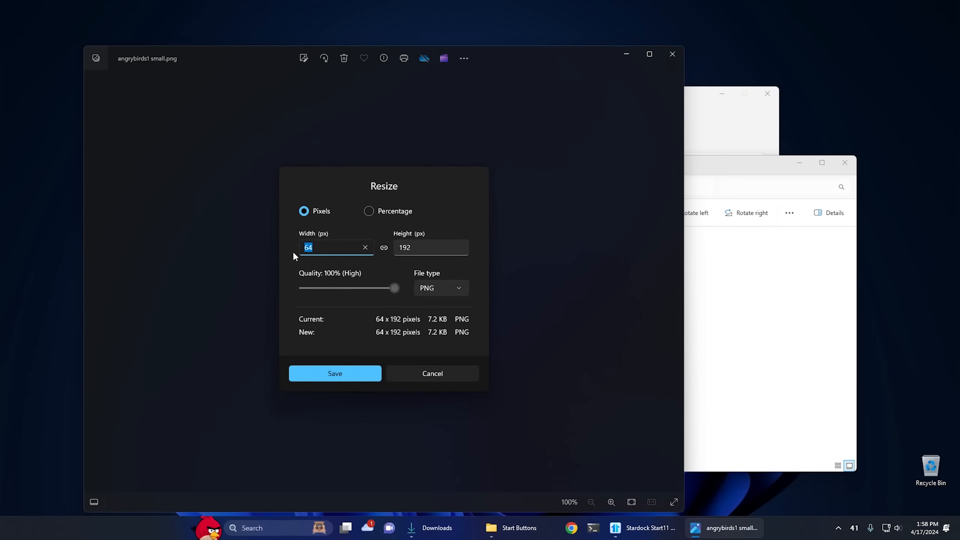
pyautogui.write('50')
# Step: Save the resized image over angrybirds1 small in the Start Buttons folder, and close the image viewer and the folder window
pyautogui.click(336, 378)
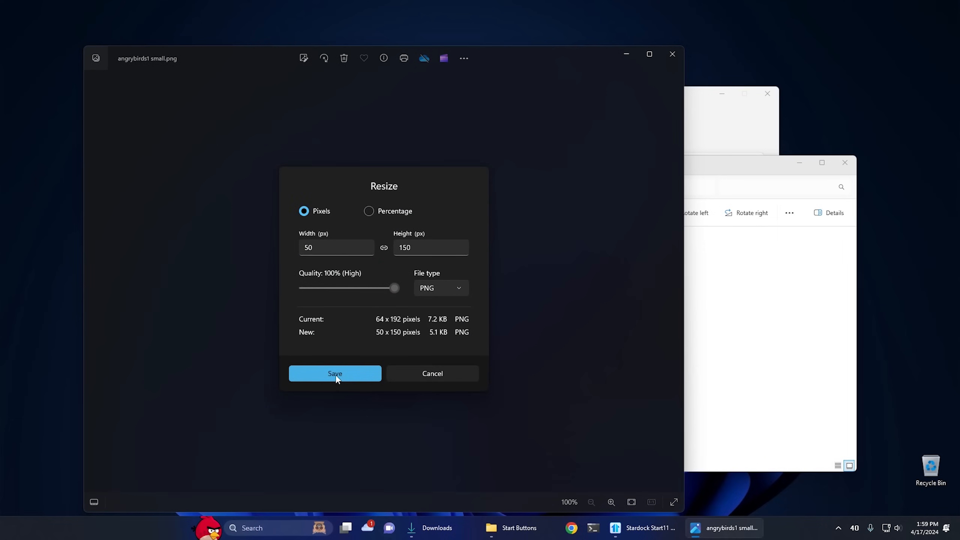
pyautogui.click(206, 137)
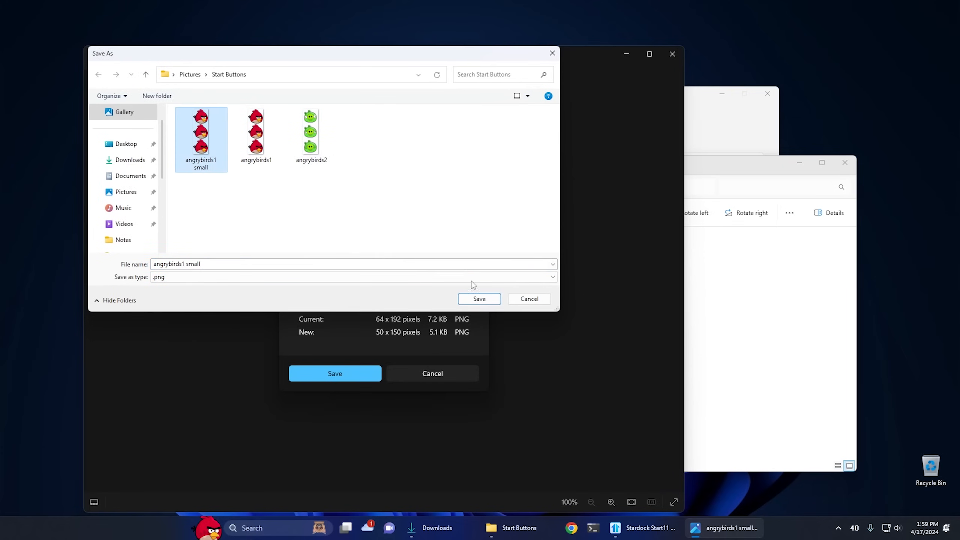
pyautogui.click(479, 299)
pyautogui.click(499, 263)
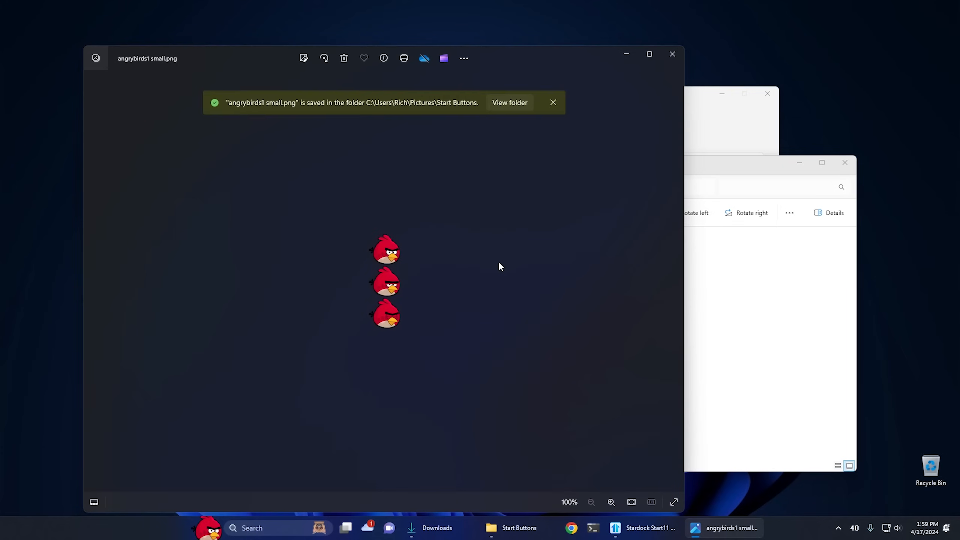
pyautogui.click(672, 54)
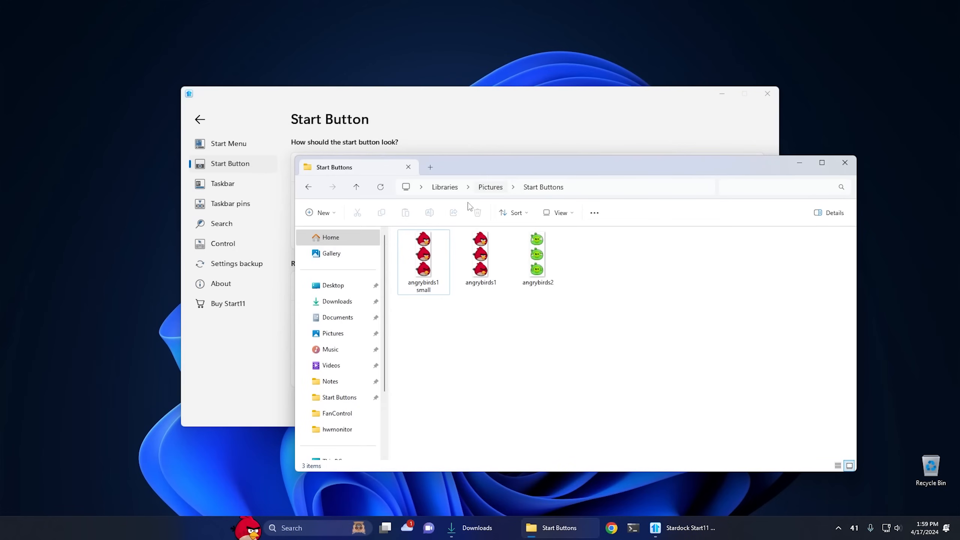
pyautogui.click(845, 163)
# Step: Set the resized angrybirds1 small from the Start Buttons folder in Pictures as the start button image and test the button
pyautogui.click(650, 232)
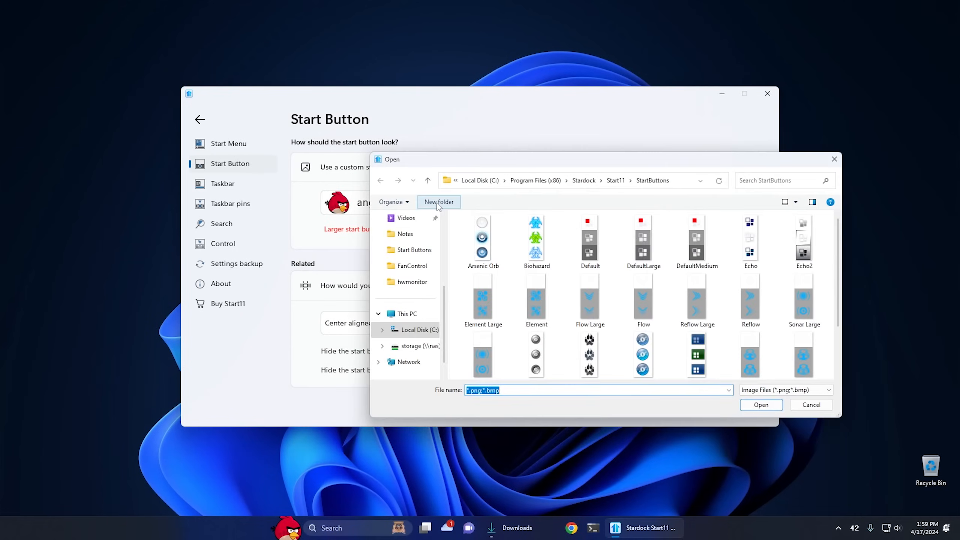
pyautogui.scroll(3, 416, 279)
pyautogui.click(409, 317)
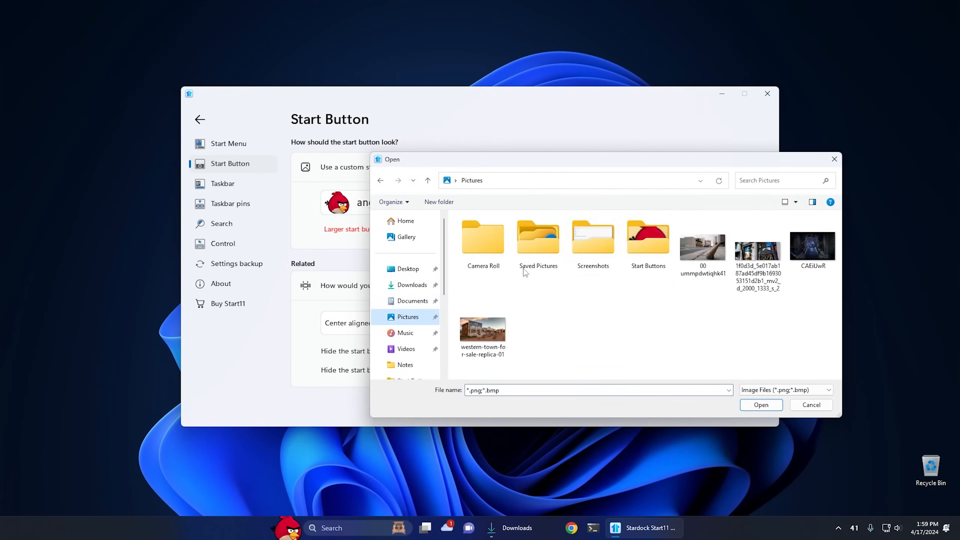
pyautogui.doubleClick(641, 248)
pyautogui.click(488, 256)
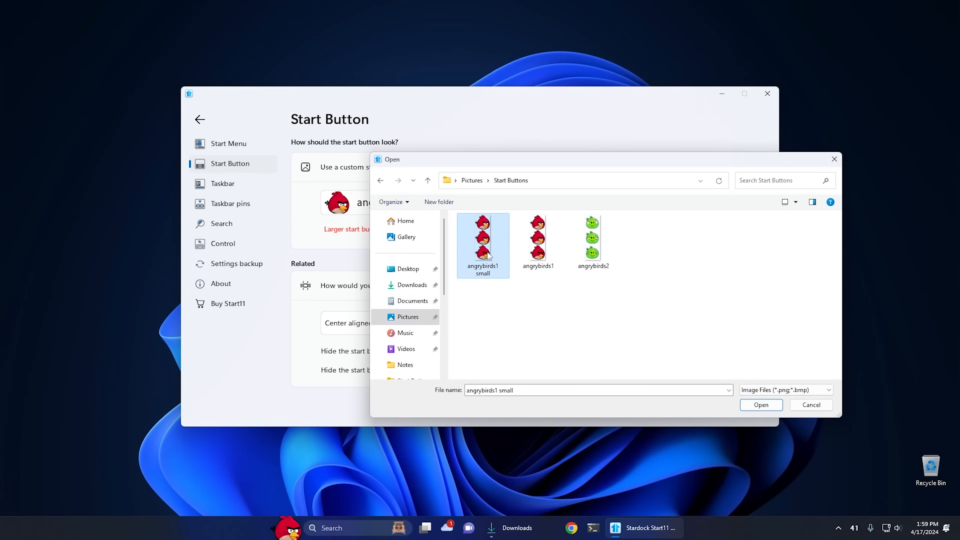
pyautogui.click(748, 403)
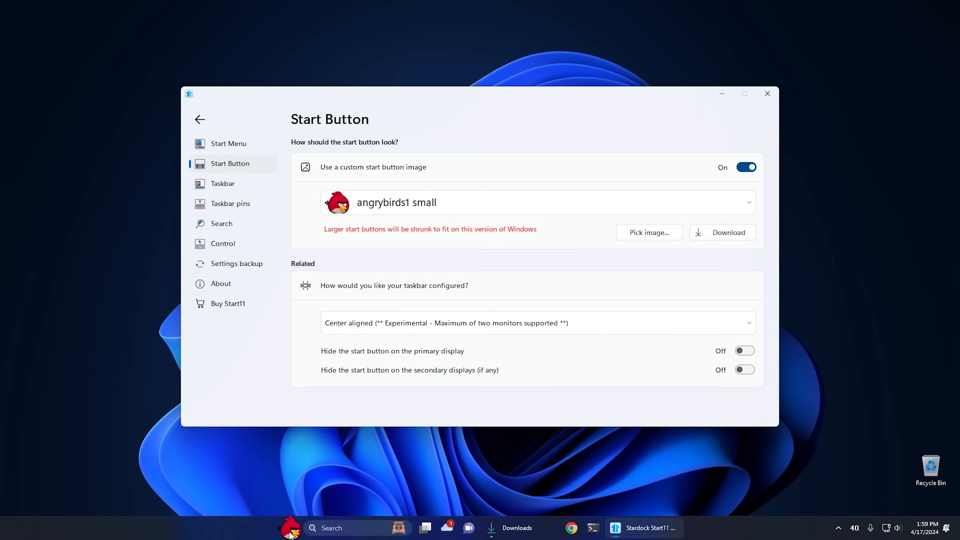
pyautogui.click(292, 532)
pyautogui.click(289, 531)
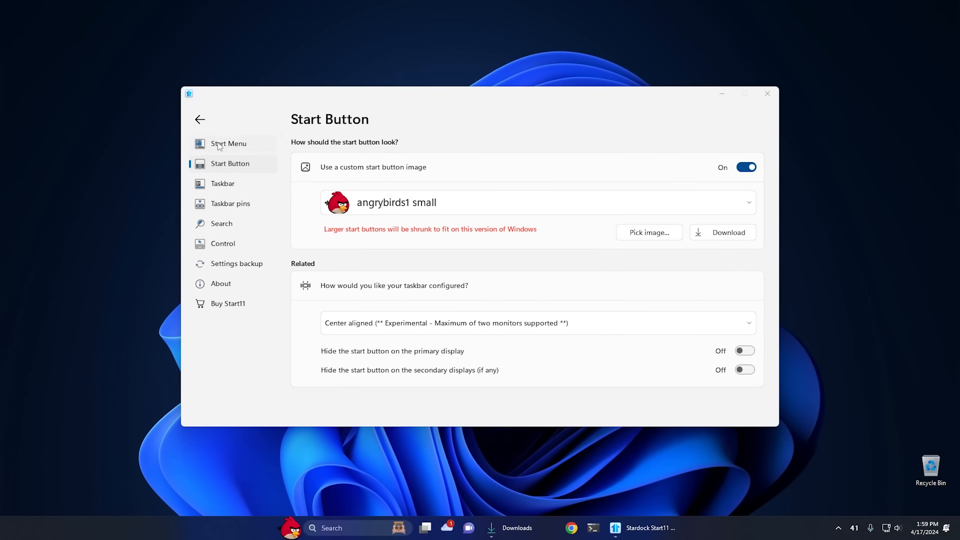
# Step: In the enhanced taskbar settings, set the primary display's button combining to Always combine taskbar buttons
pyautogui.click(223, 183)
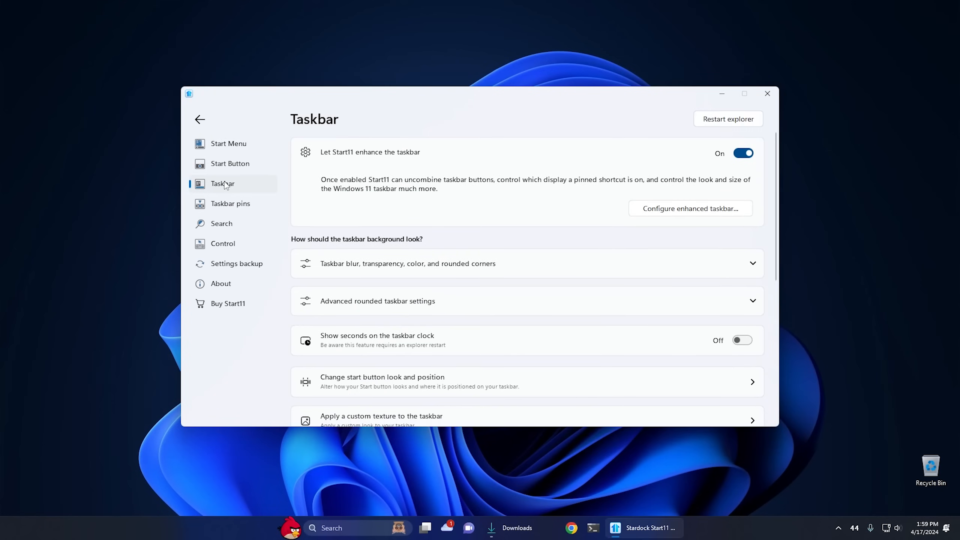
pyautogui.click(699, 214)
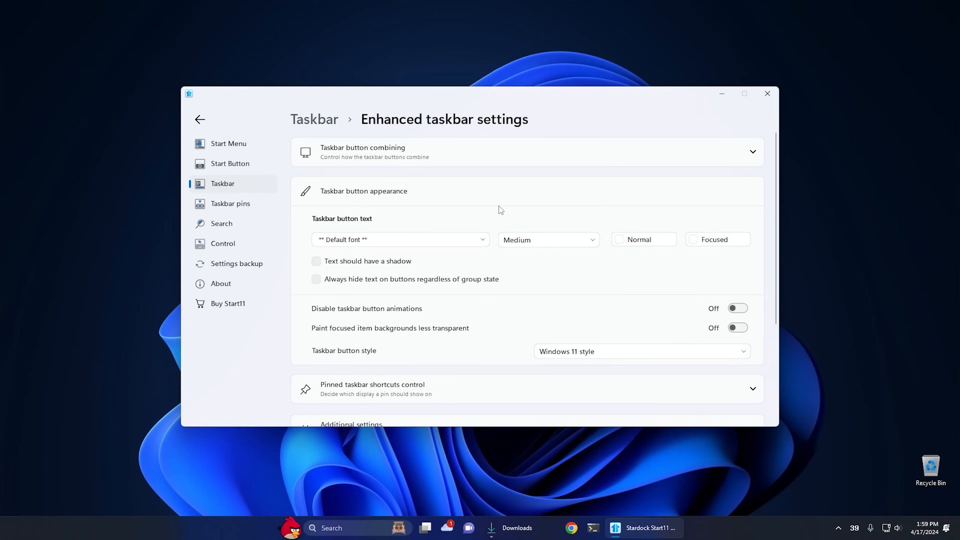
pyautogui.click(415, 155)
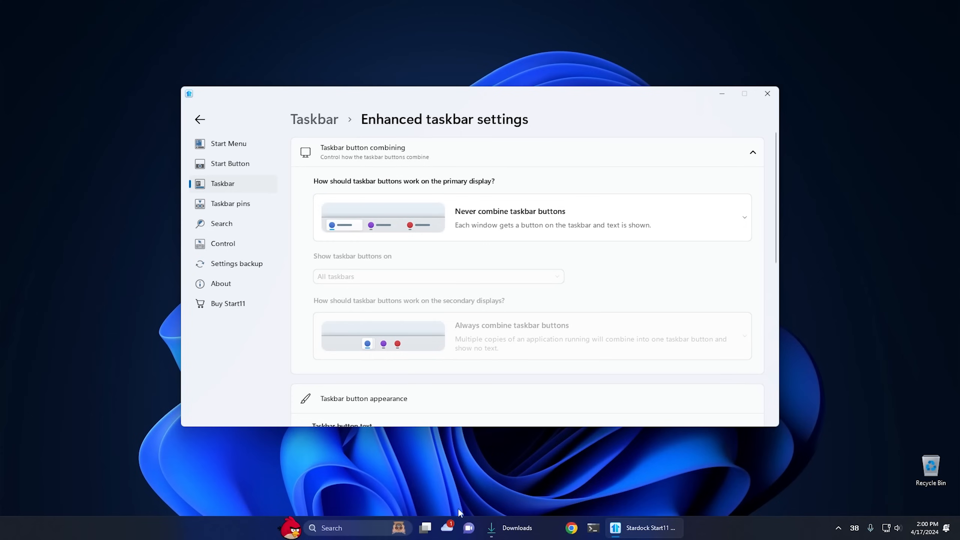
pyautogui.click(544, 220)
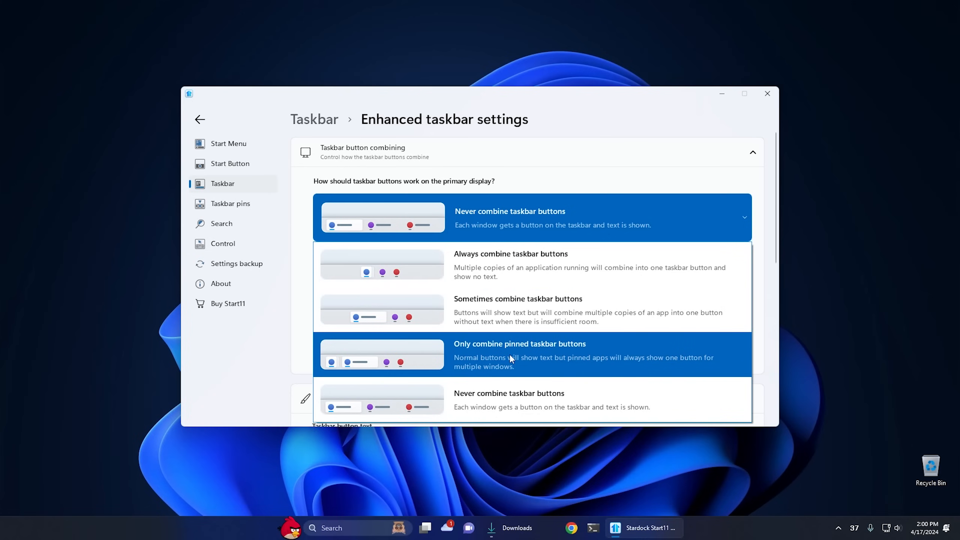
pyautogui.click(512, 268)
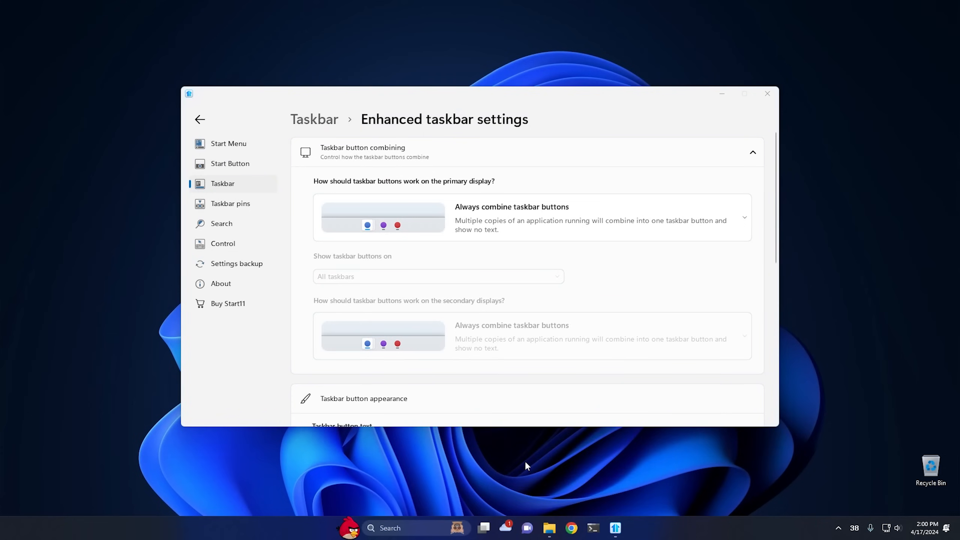
pyautogui.click(743, 153)
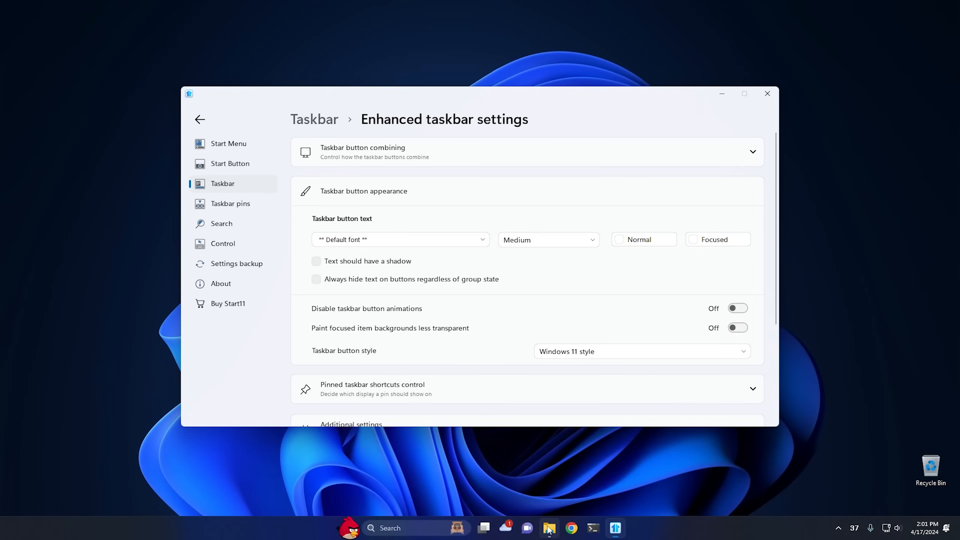
# Step: Try the Windows 10 style for the taskbar buttons and switch back to Windows 11 style
pyautogui.moveTo(550, 539)
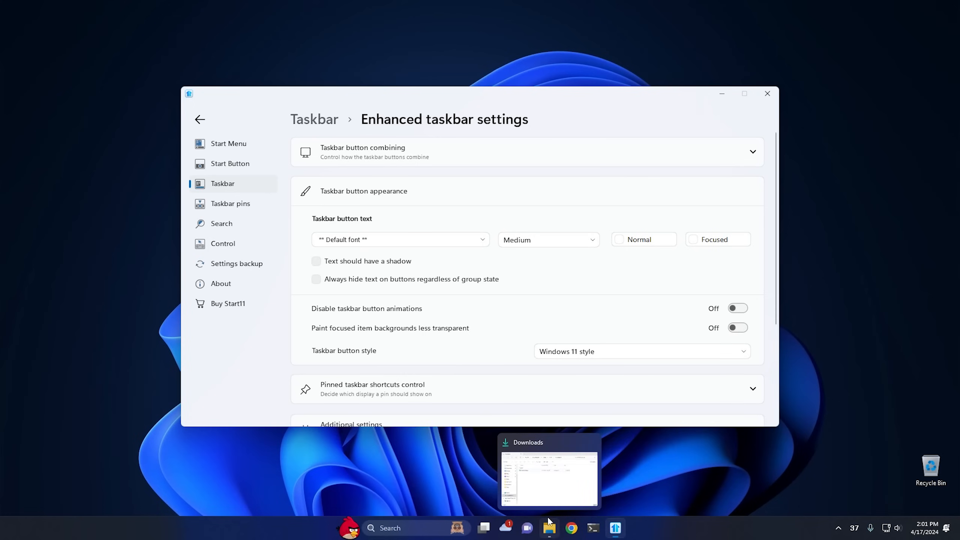
pyautogui.click(584, 352)
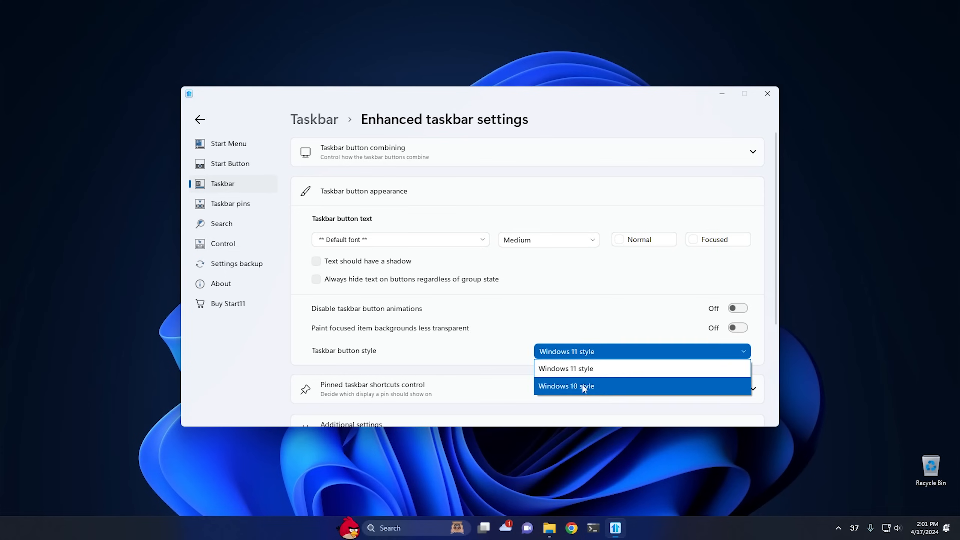
pyautogui.click(583, 385)
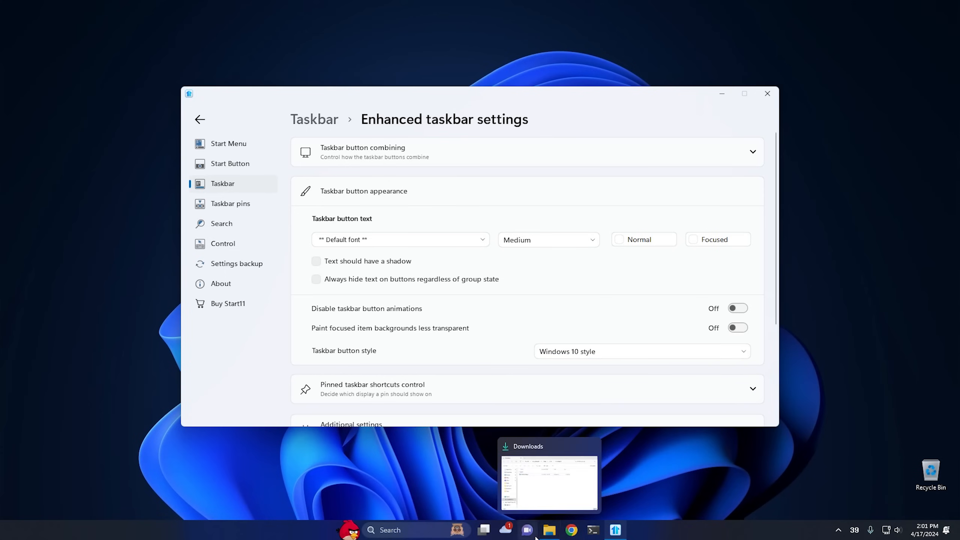
pyautogui.moveTo(613, 536)
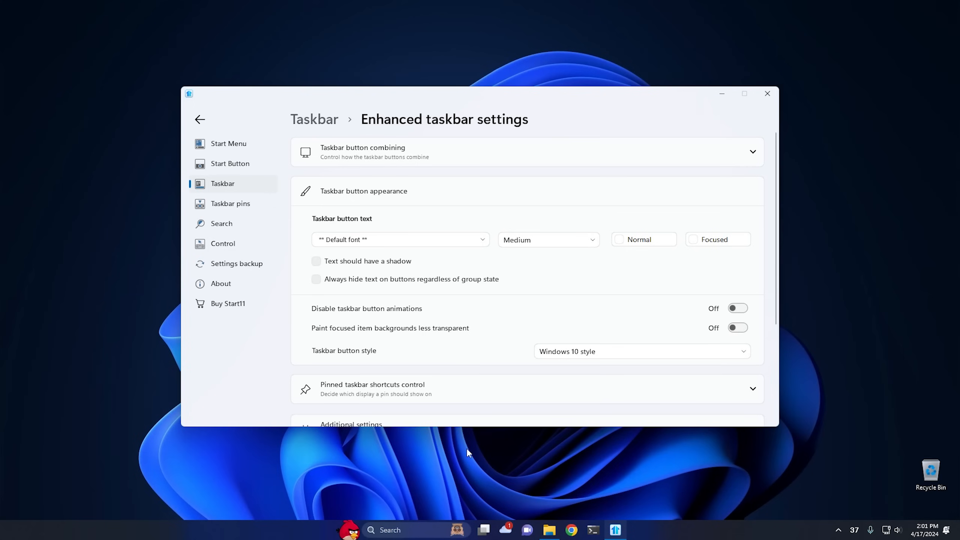
pyautogui.click(572, 355)
pyautogui.click(576, 368)
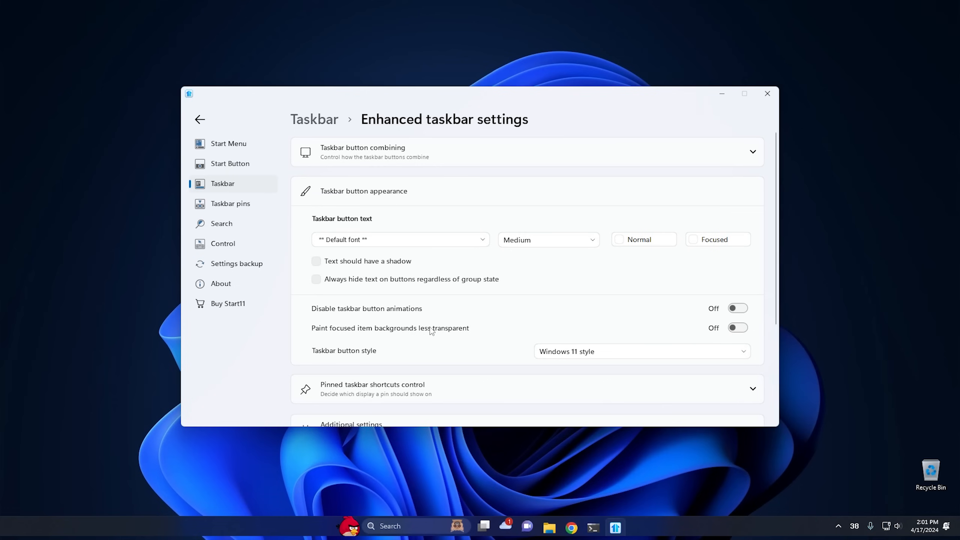
# Step: Try out the Start11 autohide mode on the taskbar and turn it off again
pyautogui.scroll(-3, 432, 330)
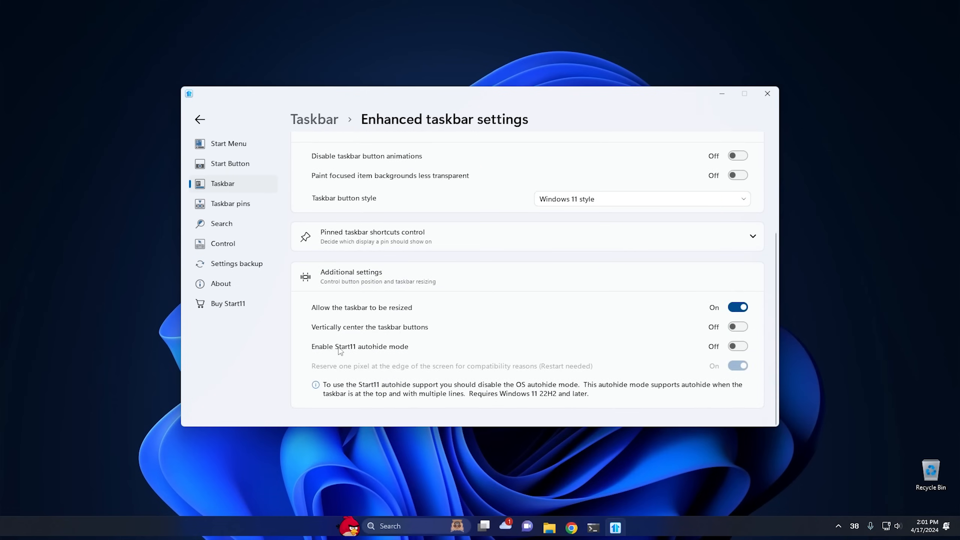
pyautogui.click(742, 349)
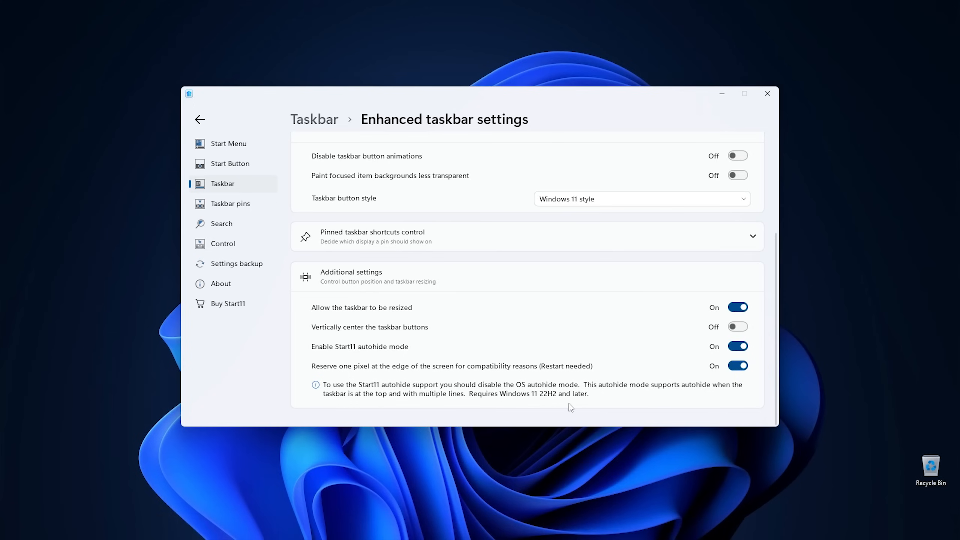
pyautogui.click(745, 348)
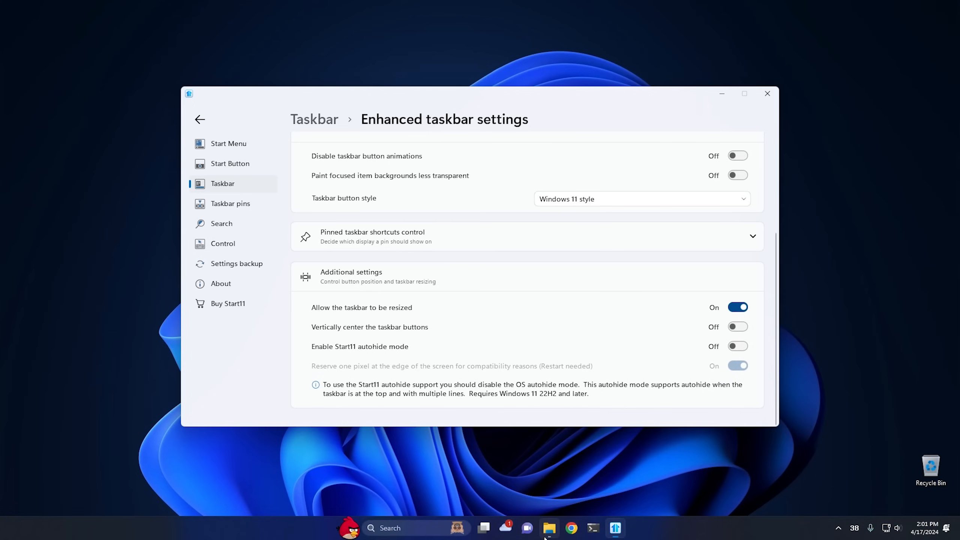
pyautogui.moveTo(616, 528)
pyautogui.click(740, 347)
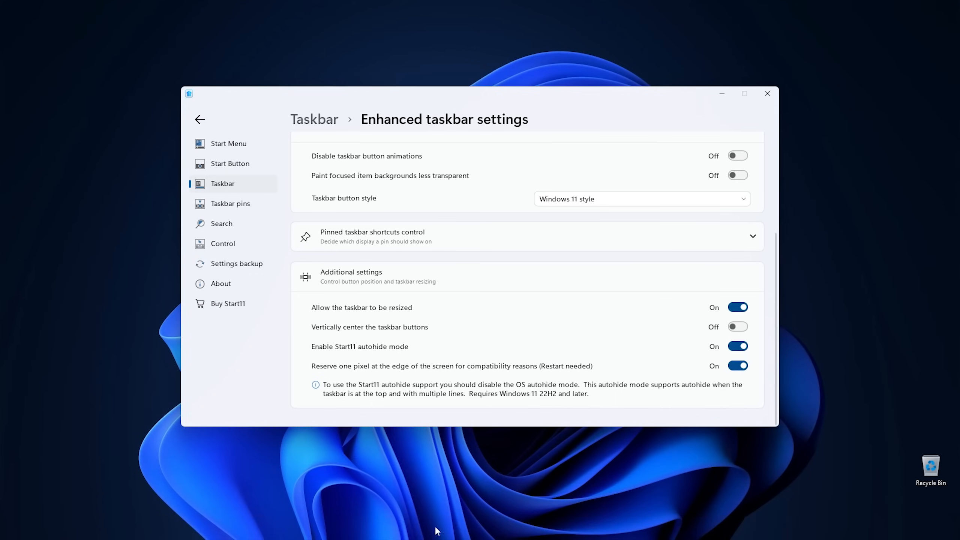
pyautogui.moveTo(344, 537)
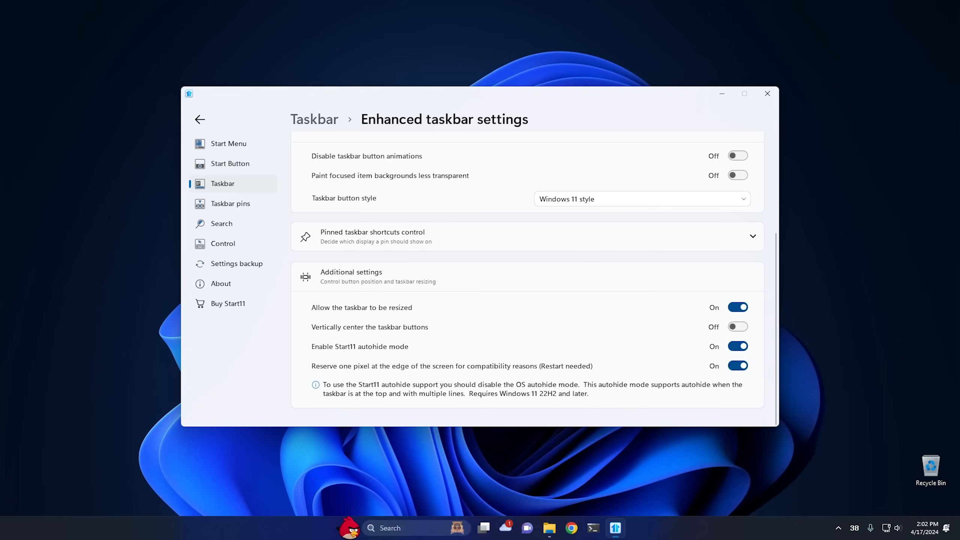
pyautogui.click(735, 348)
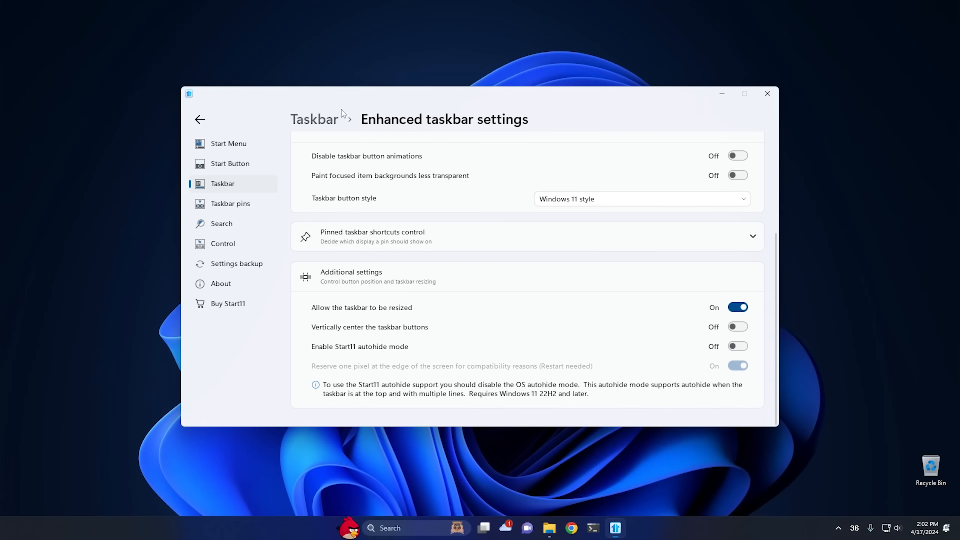
# Step: Set the 00 ummpdwtiqhk41 image from Pictures as the desktop background in the Windows personalization settings and return to the Start11 taskbar page
pyautogui.click(329, 120)
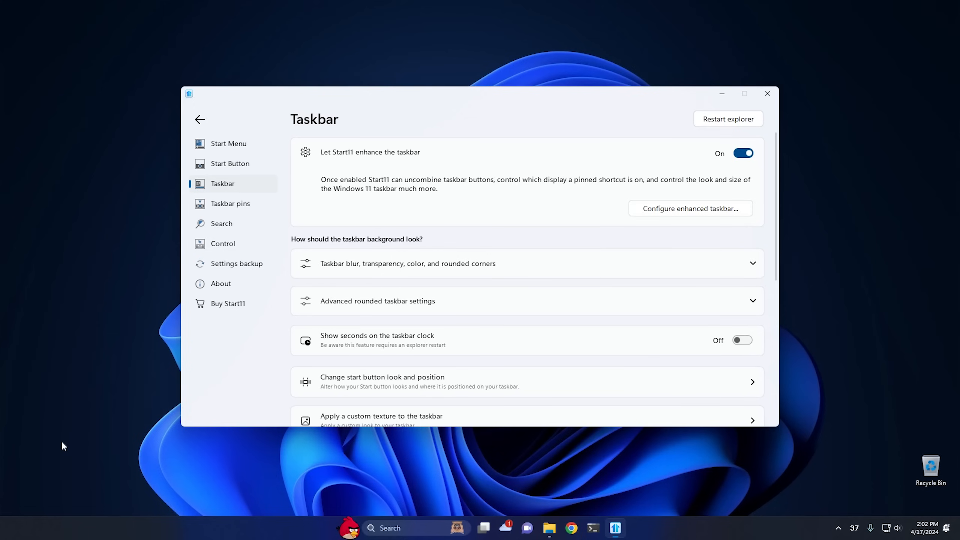
pyautogui.rightClick(75, 467)
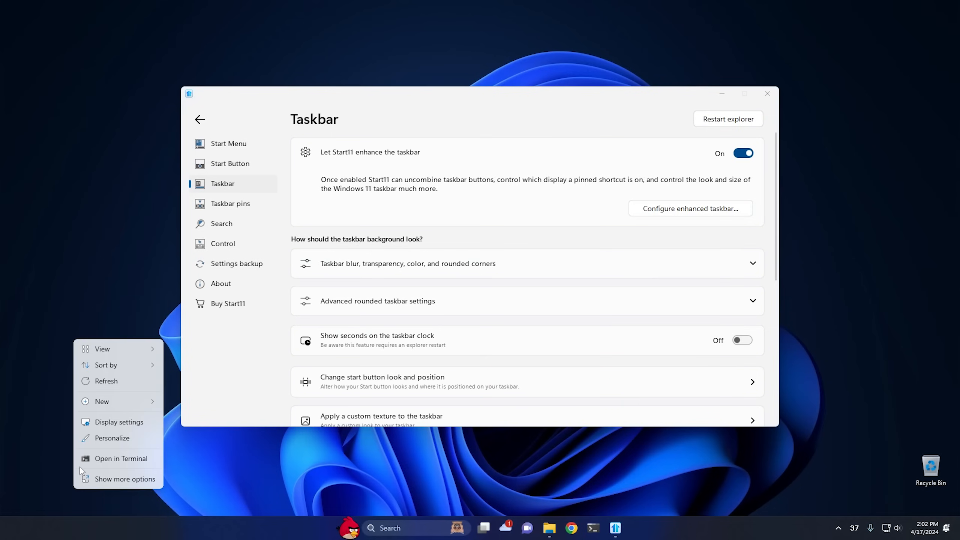
pyautogui.click(114, 440)
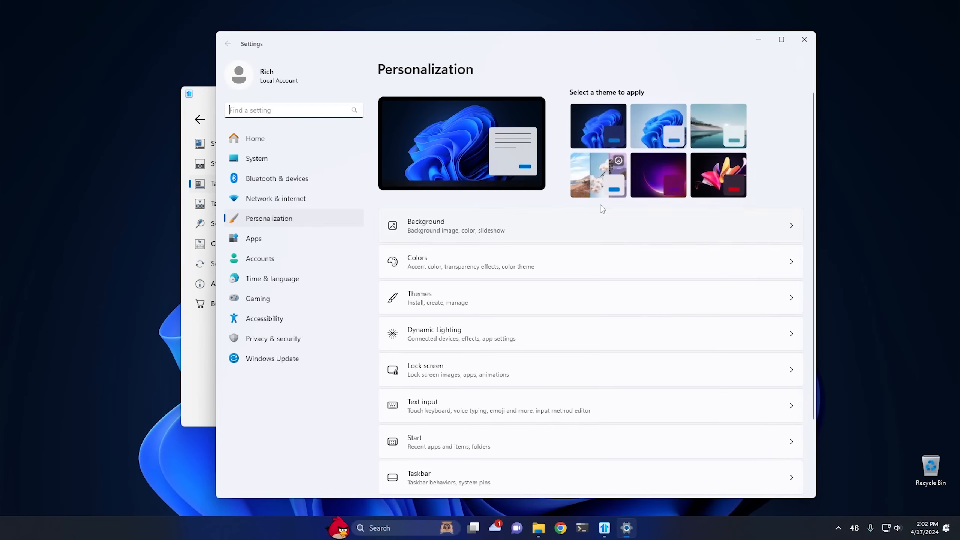
pyautogui.click(458, 228)
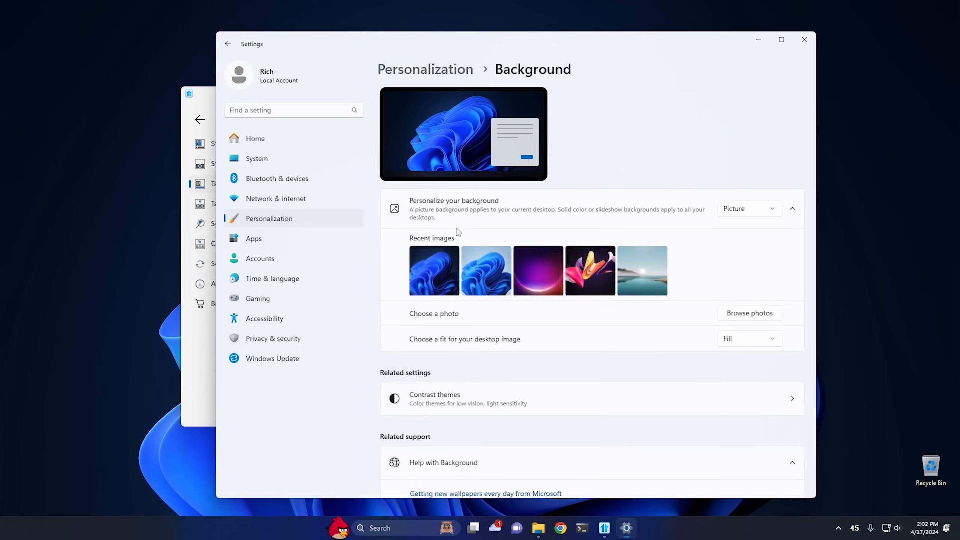
pyautogui.click(734, 316)
pyautogui.click(547, 127)
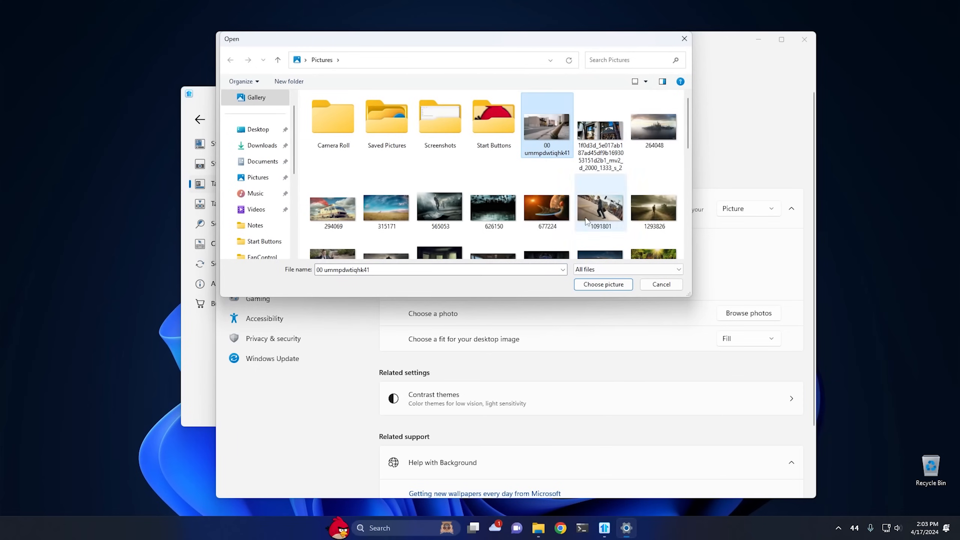
pyautogui.click(604, 285)
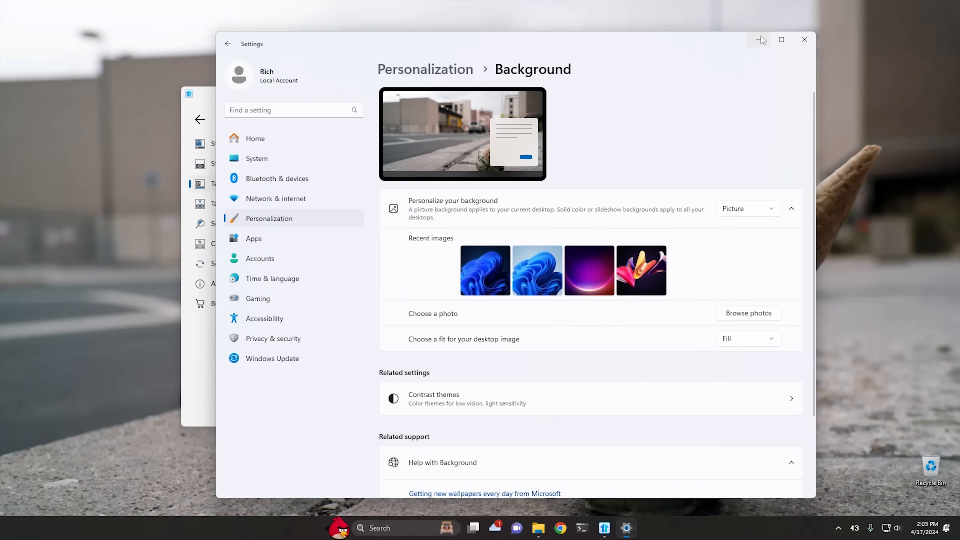
pyautogui.click(761, 39)
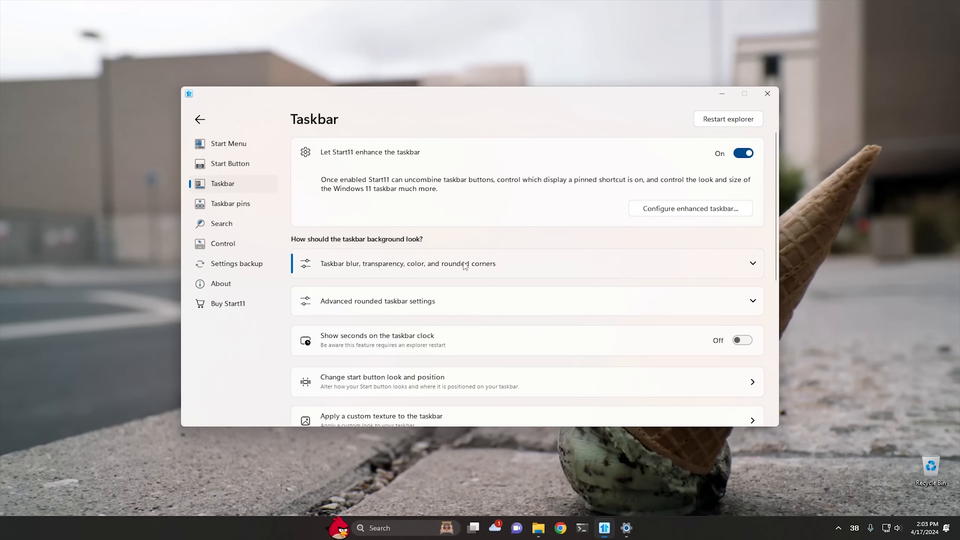
# Step: In the taskbar blur, transparency, color and rounded corners options, give the taskbar rounded corners
pyautogui.click(509, 263)
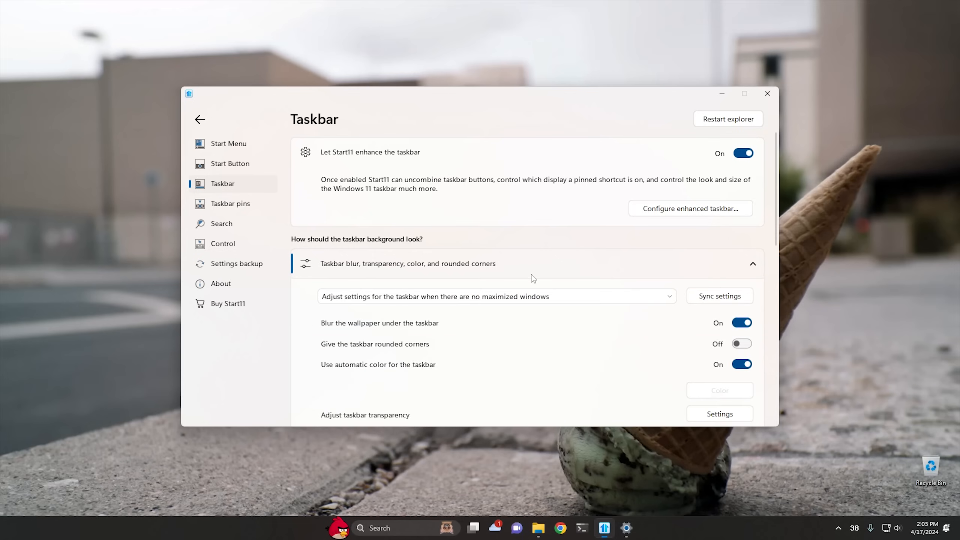
pyautogui.scroll(-5, 522, 271)
pyautogui.scroll(2, 533, 279)
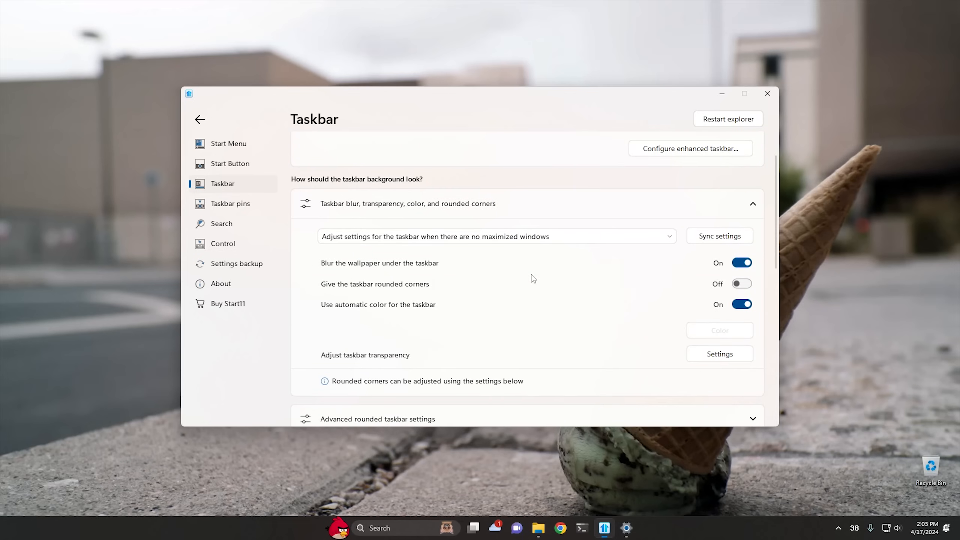
pyautogui.scroll(-3, 534, 279)
pyautogui.scroll(2, 533, 279)
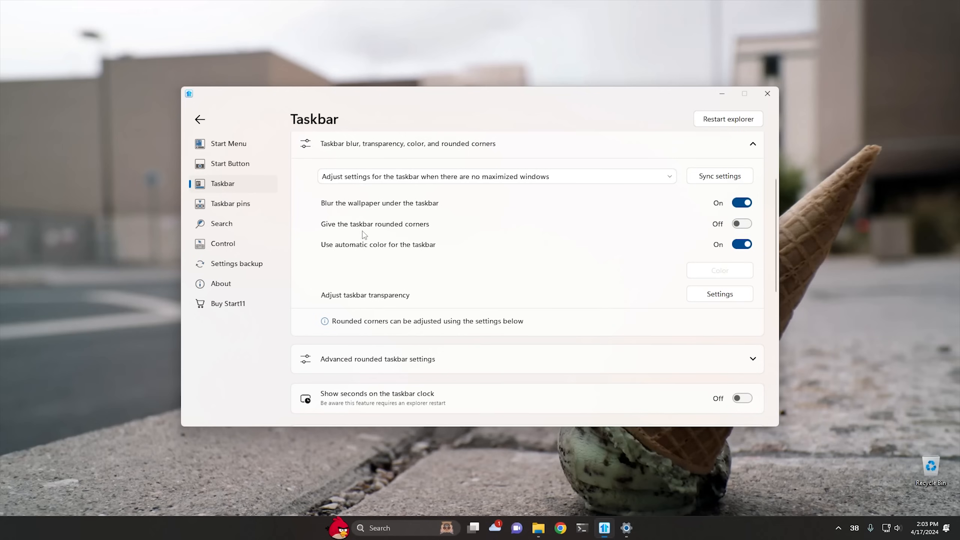
pyautogui.click(742, 223)
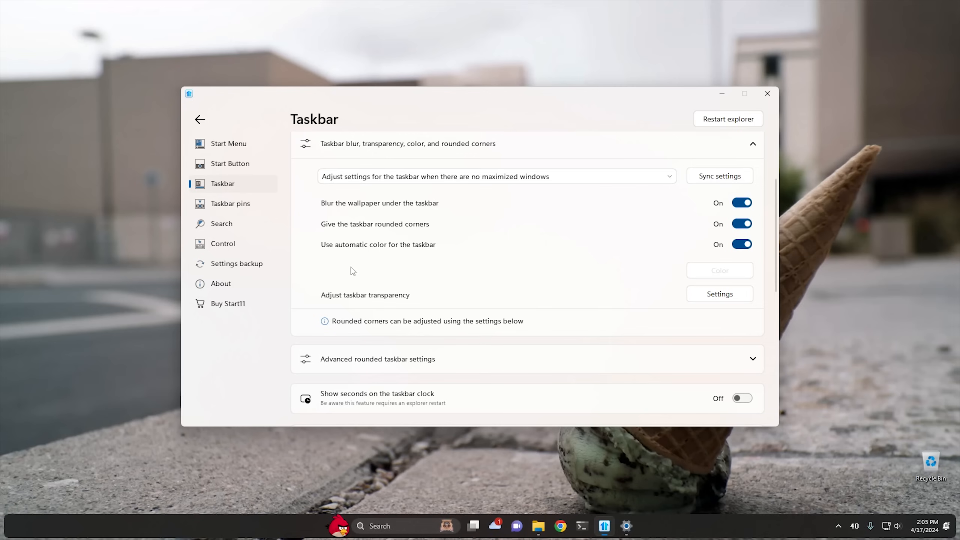
# Step: Try the Slightly rounded and Maximum rounded options in the advanced rounded taskbar settings and switch back to Medium rounded
pyautogui.scroll(-3, 500, 287)
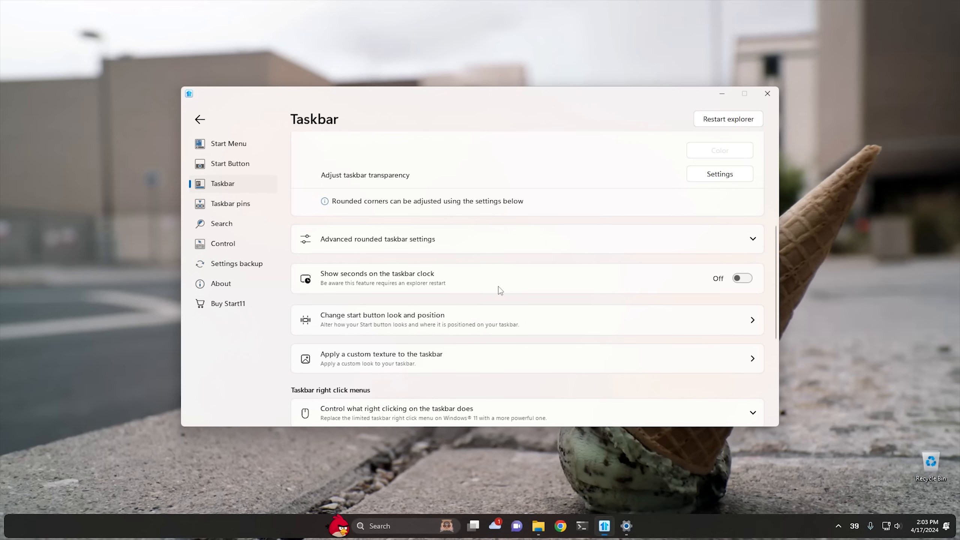
pyautogui.click(472, 240)
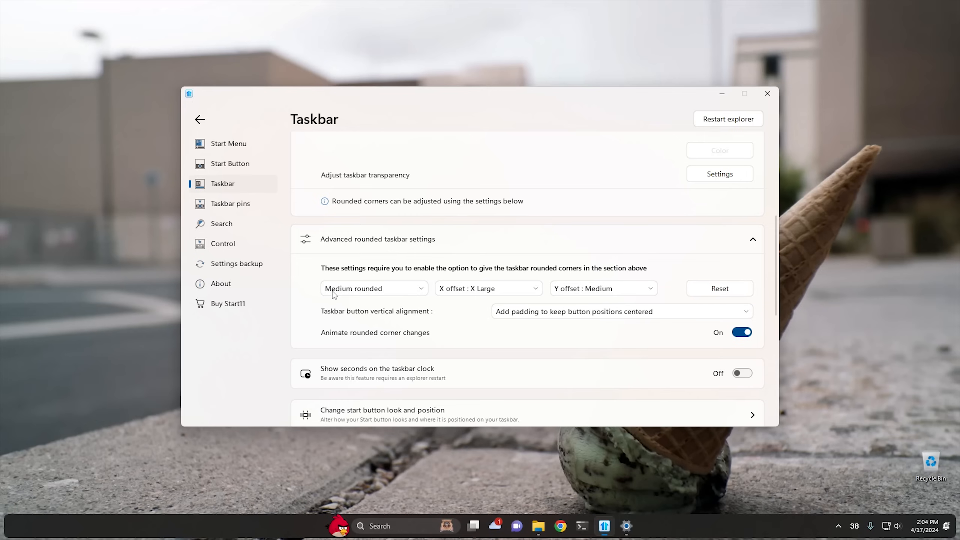
pyautogui.click(390, 288)
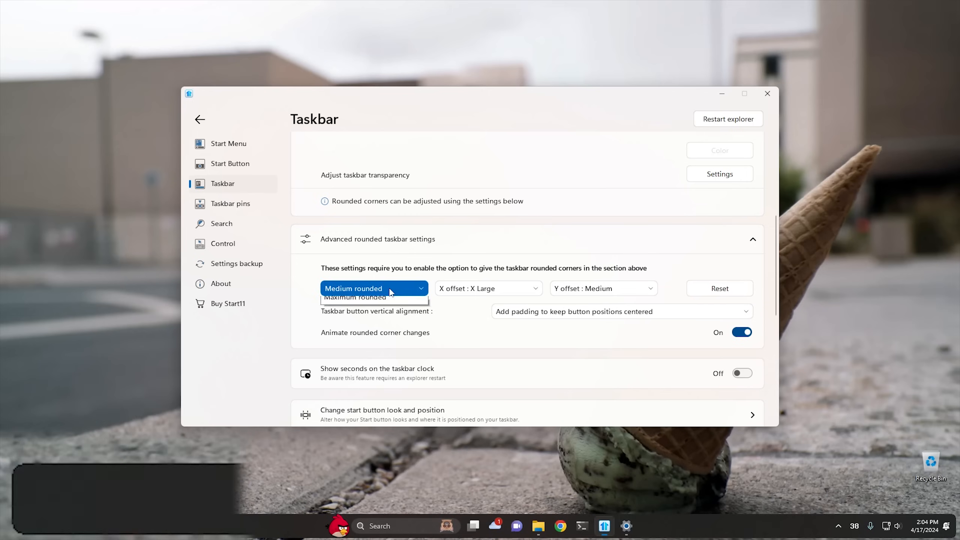
pyautogui.click(387, 303)
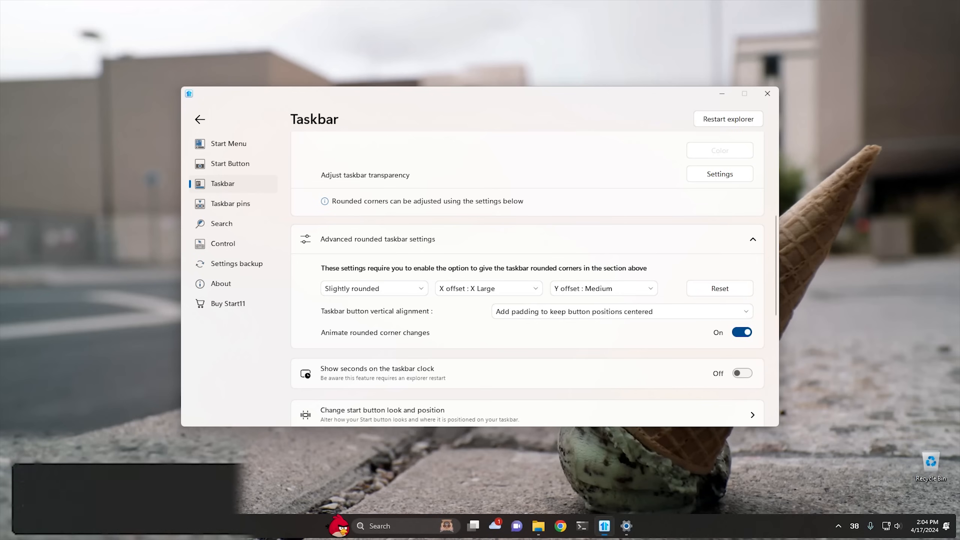
pyautogui.click(363, 288)
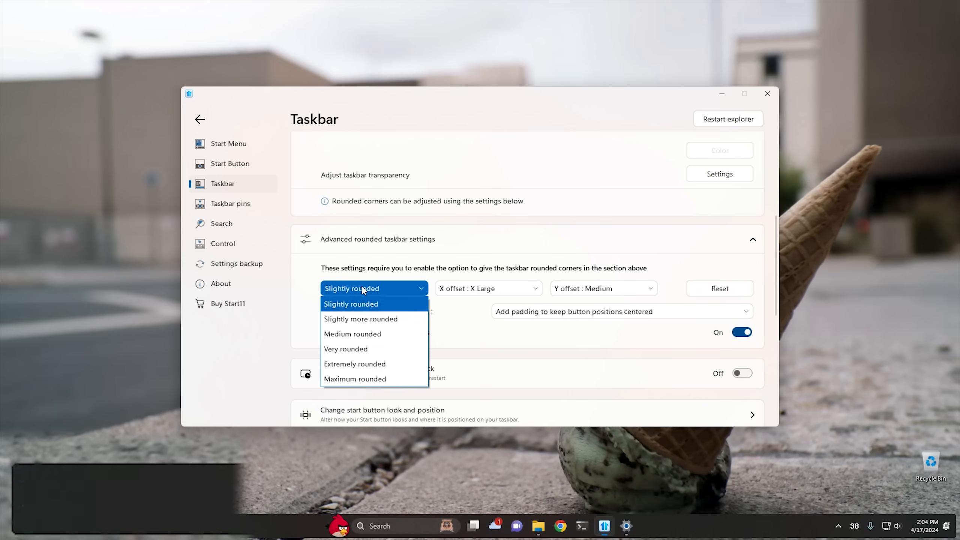
pyautogui.click(363, 381)
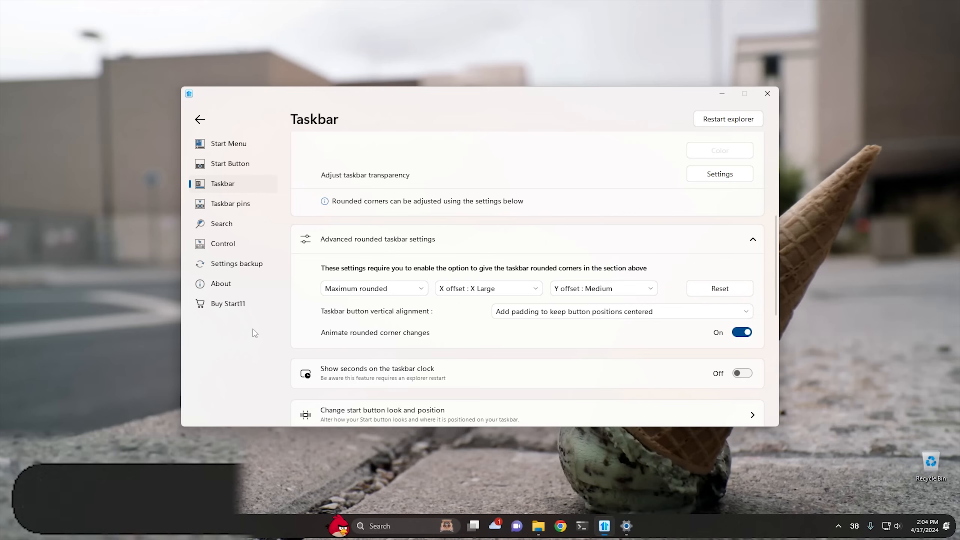
pyautogui.click(363, 288)
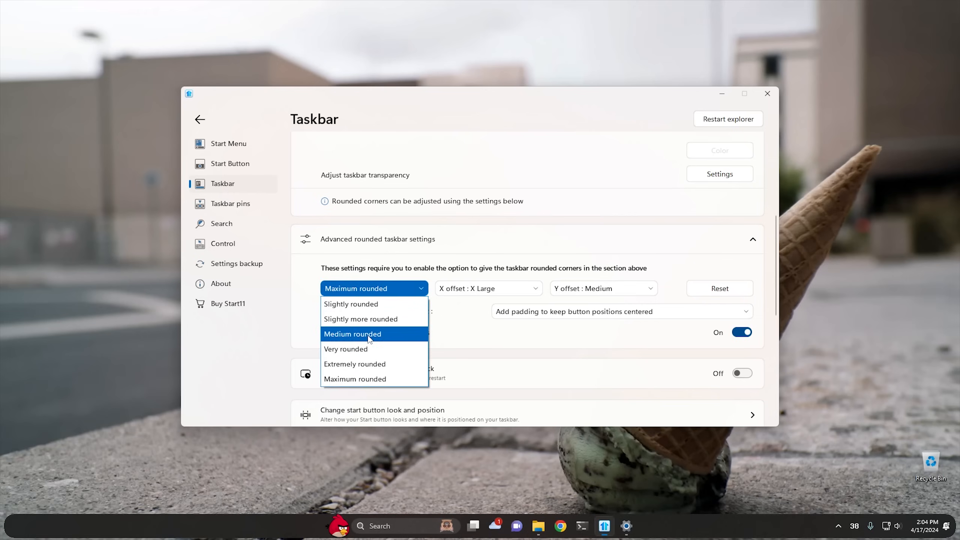
pyautogui.click(369, 334)
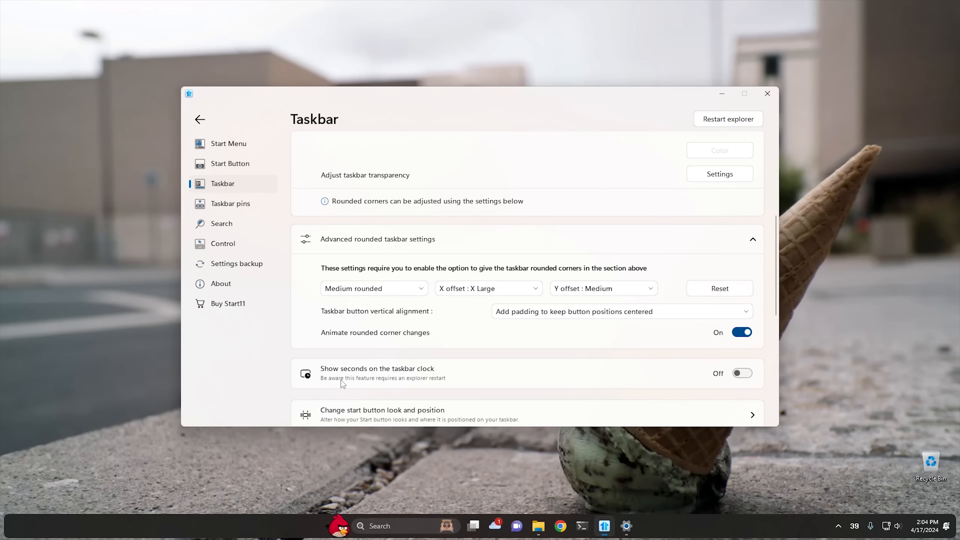
# Step: Turn on the use of a custom background texture for the taskbar
pyautogui.scroll(-5, 513, 357)
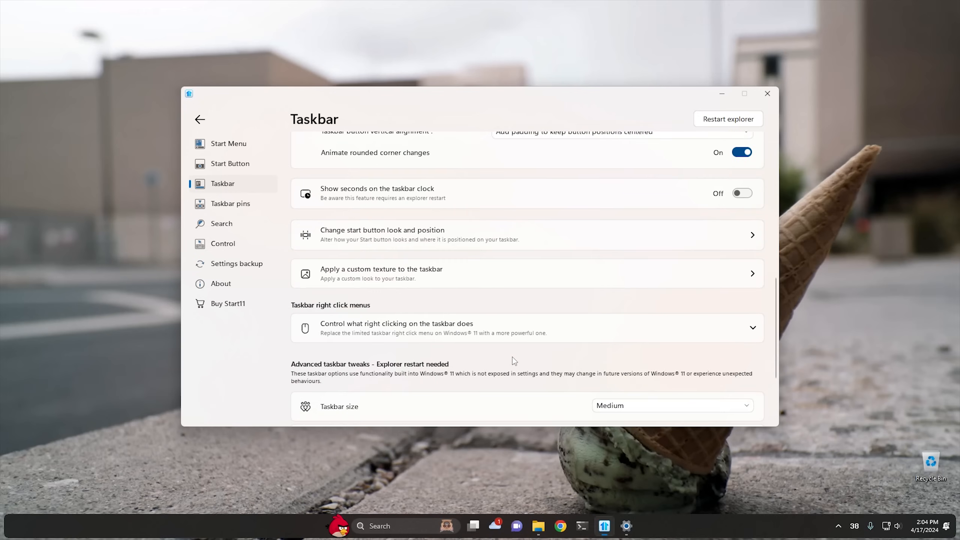
pyautogui.click(397, 271)
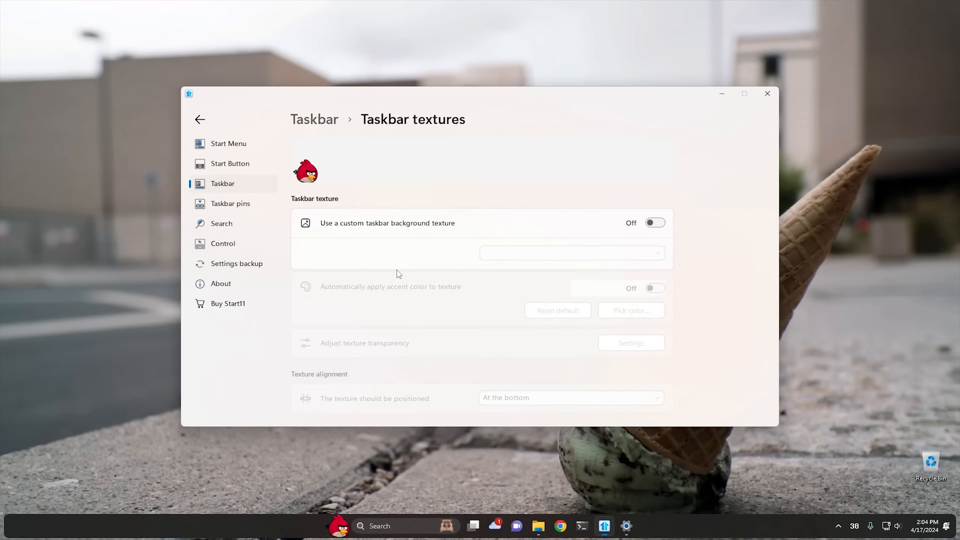
pyautogui.click(661, 224)
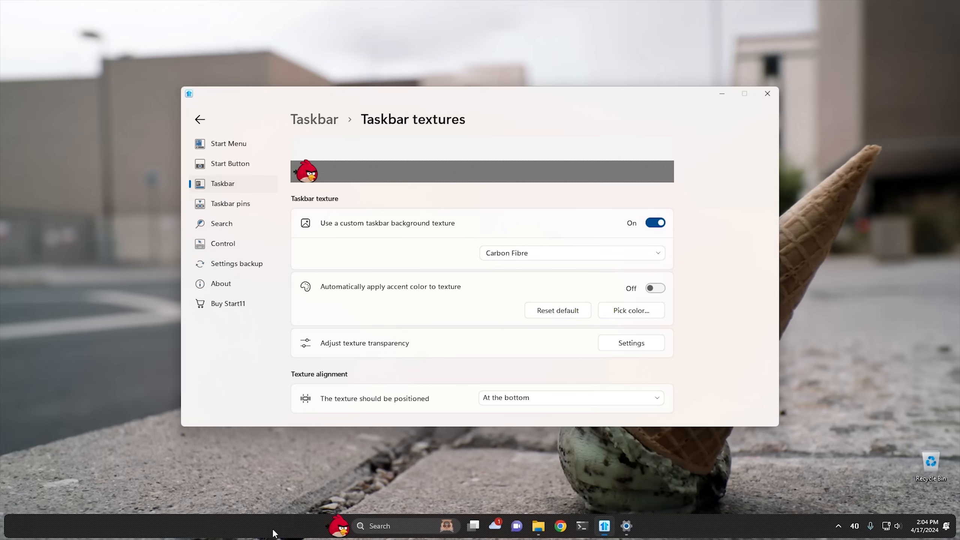
pyautogui.click(342, 531)
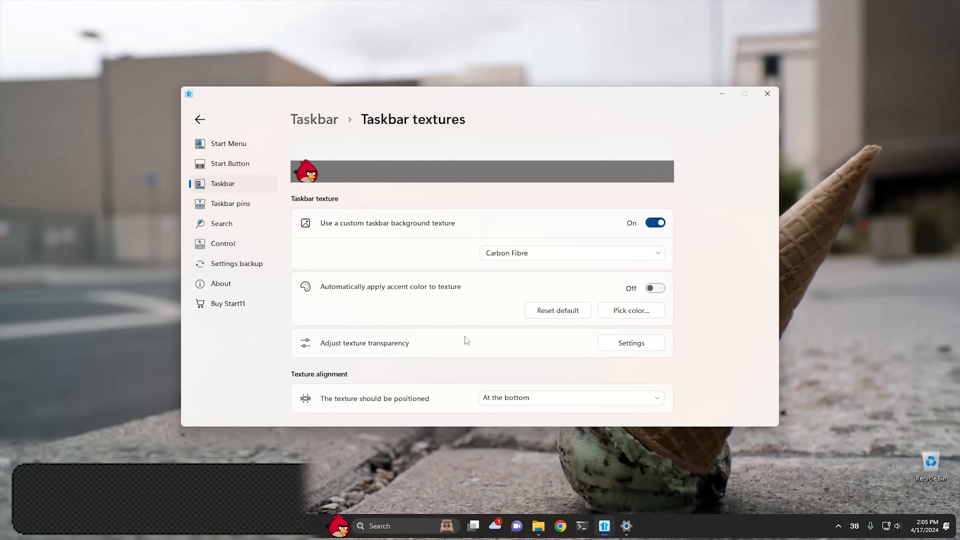
# Step: Try out the Corroded, Fabric and Grunge Stone 01 textures on the taskbar
pyautogui.click(655, 254)
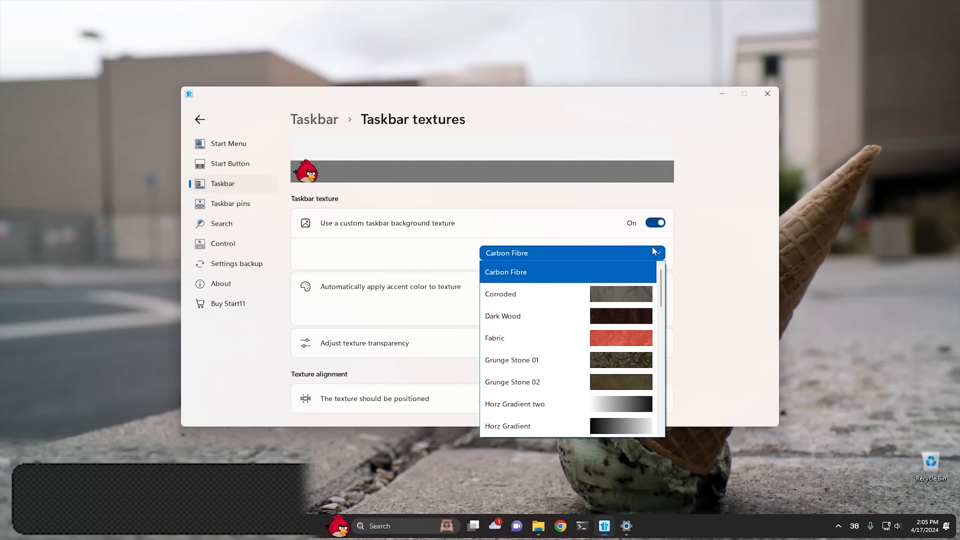
pyautogui.click(551, 291)
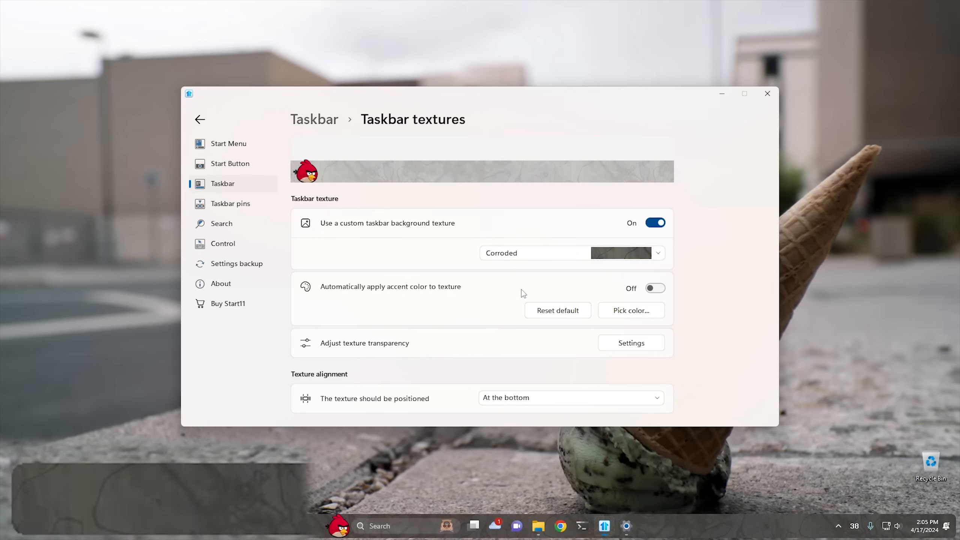
pyautogui.click(561, 254)
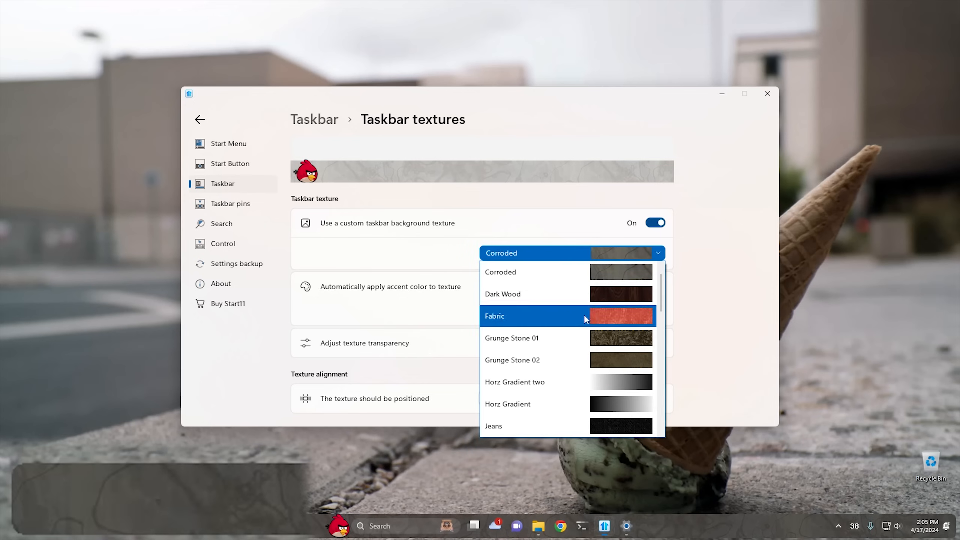
pyautogui.click(543, 321)
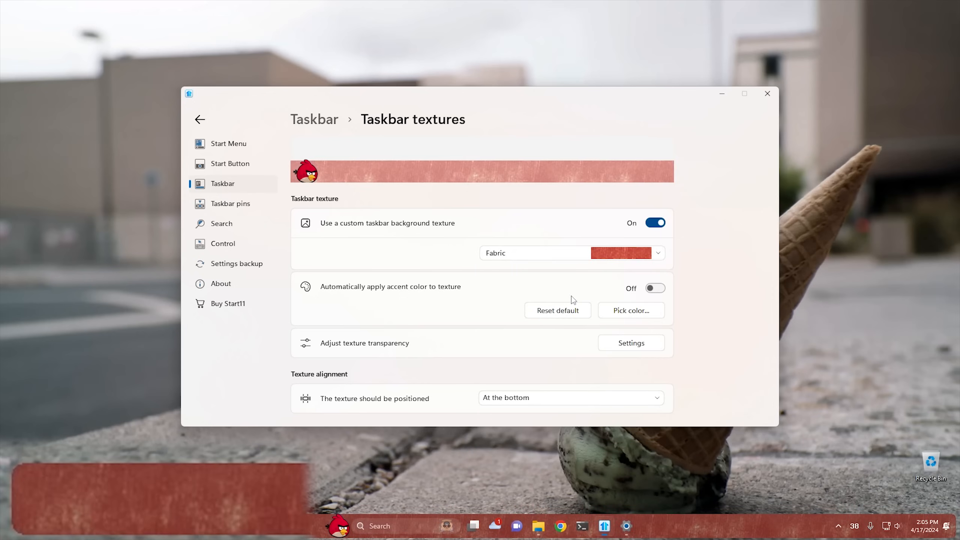
pyautogui.click(658, 252)
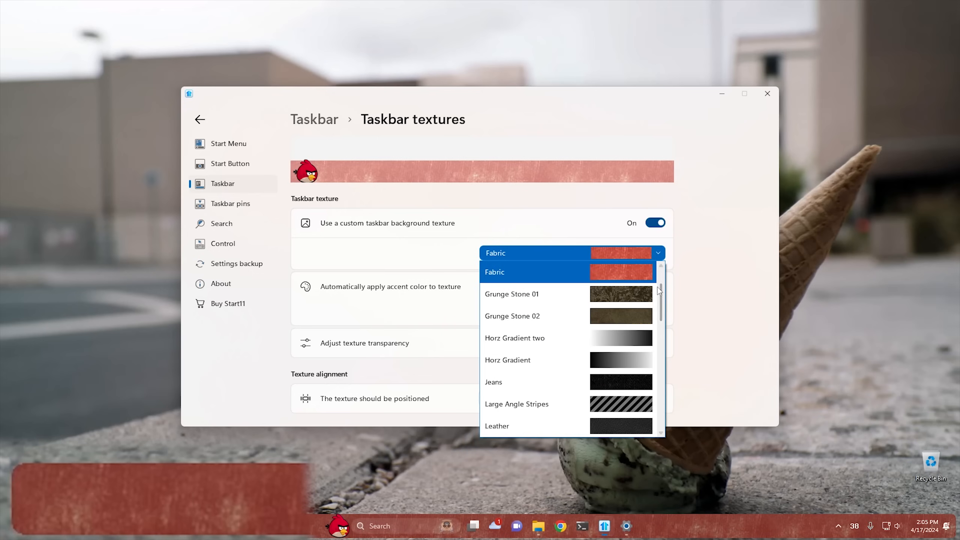
pyautogui.click(619, 293)
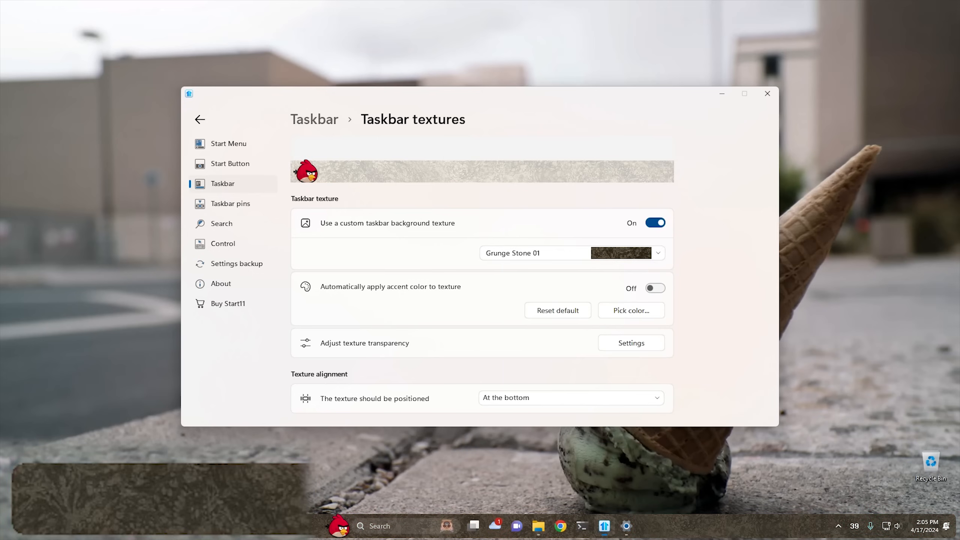
# Step: Apply the custom image 1293826 from the Pictures folder as the taskbar texture
pyautogui.click(658, 253)
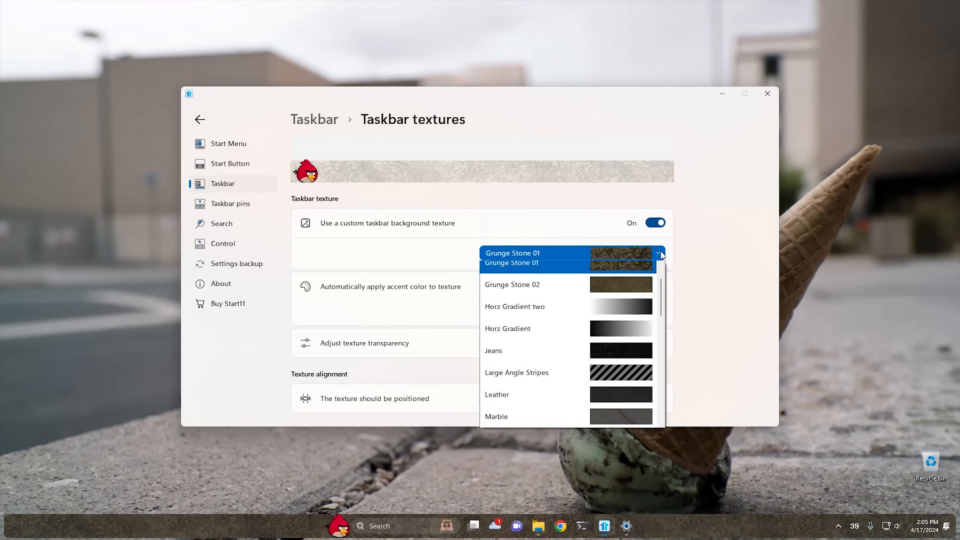
pyautogui.moveTo(661, 306); pyautogui.dragTo(663, 422)
pyautogui.click(554, 428)
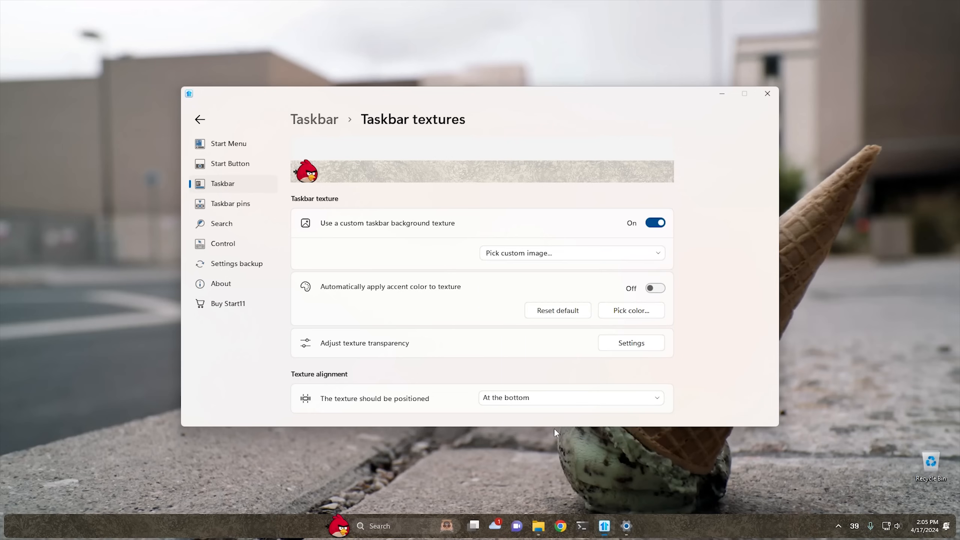
pyautogui.scroll(3, 414, 321)
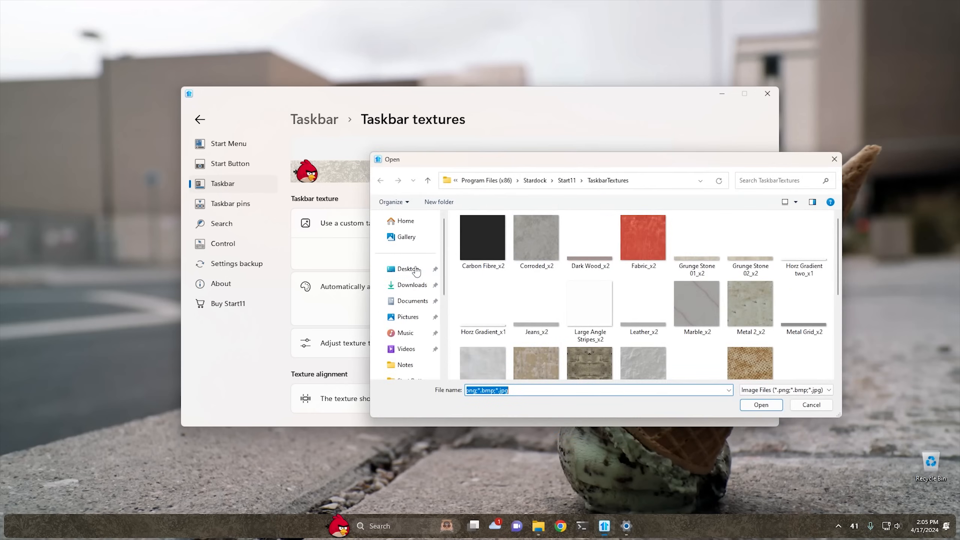
pyautogui.click(412, 318)
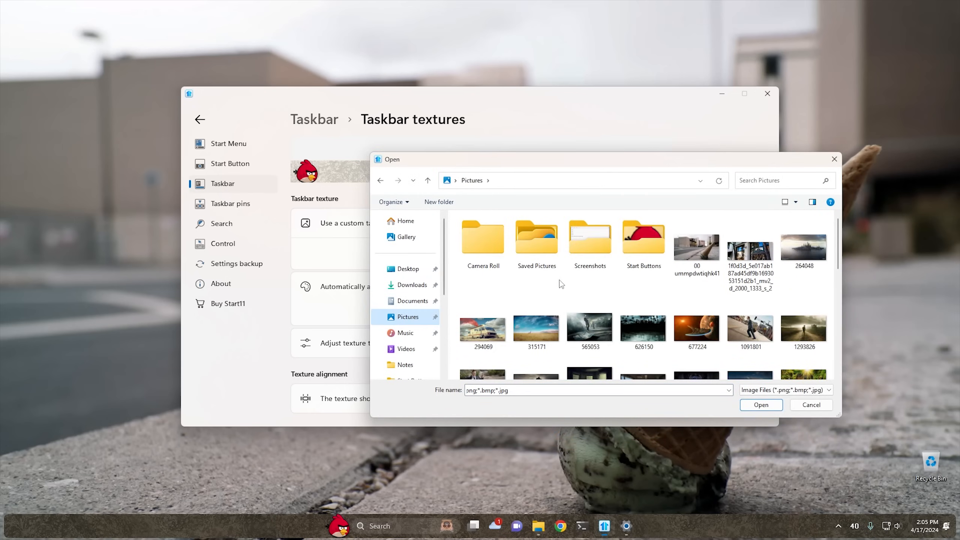
pyautogui.click(803, 326)
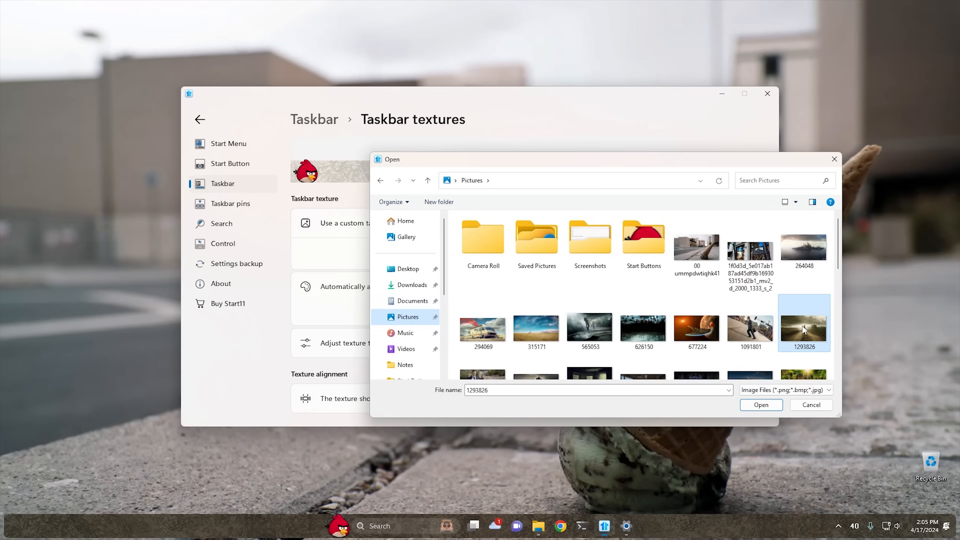
pyautogui.click(761, 406)
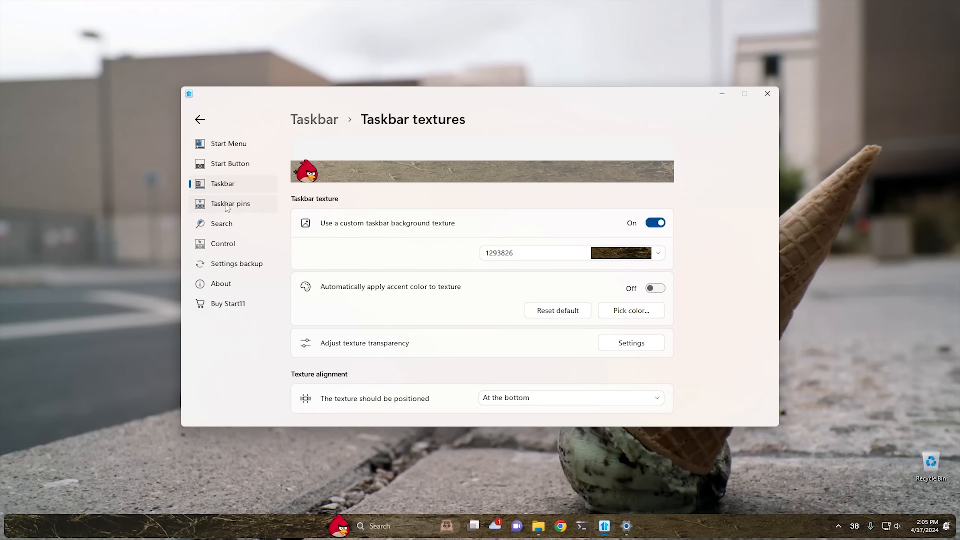
# Step: Pin the Notes text document from the Documents folder to the taskbar with the Start11 taskbar pins settings
pyautogui.click(237, 206)
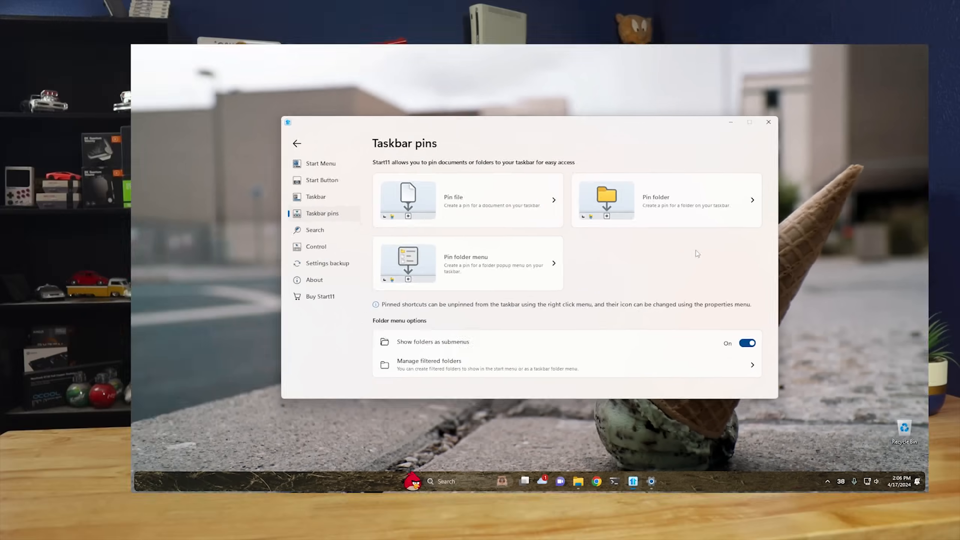
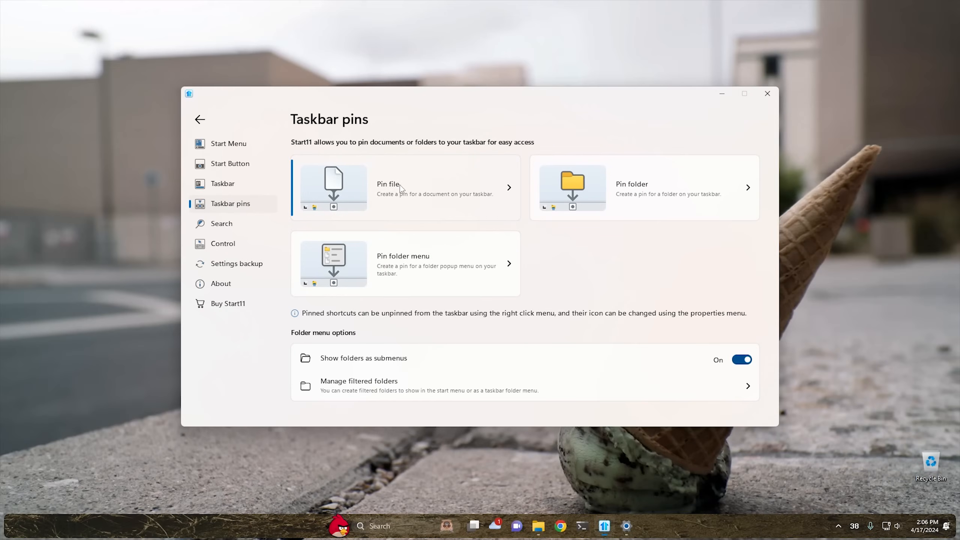
pyautogui.click(429, 188)
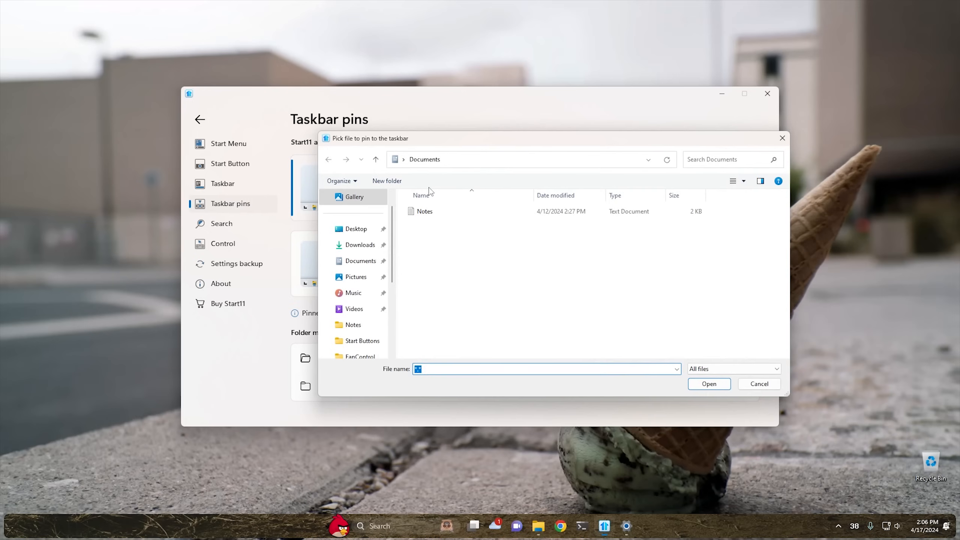
pyautogui.click(439, 215)
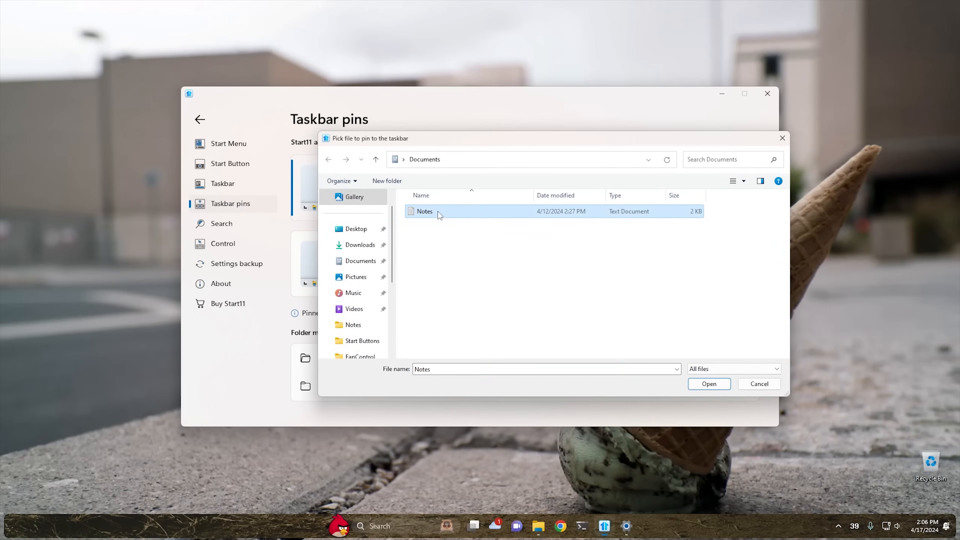
pyautogui.click(710, 384)
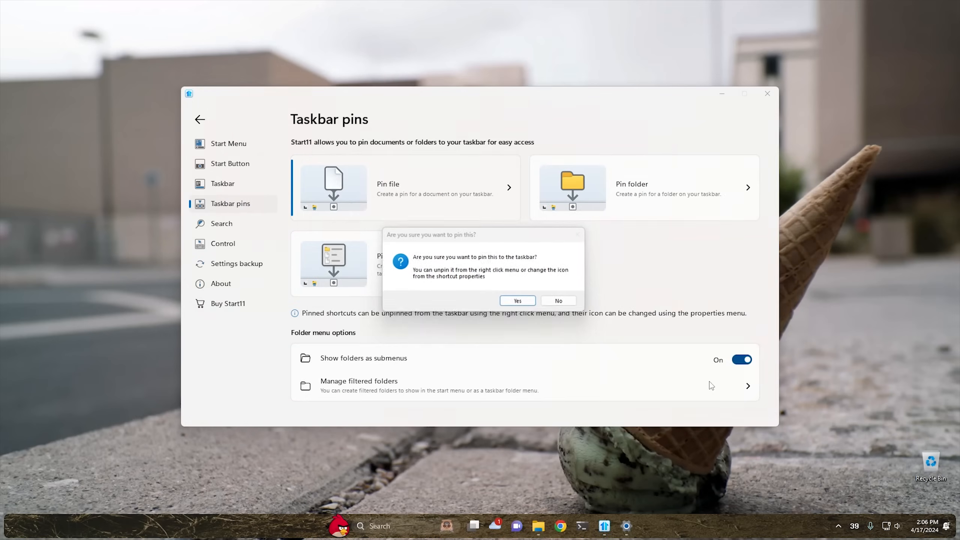
pyautogui.click(520, 302)
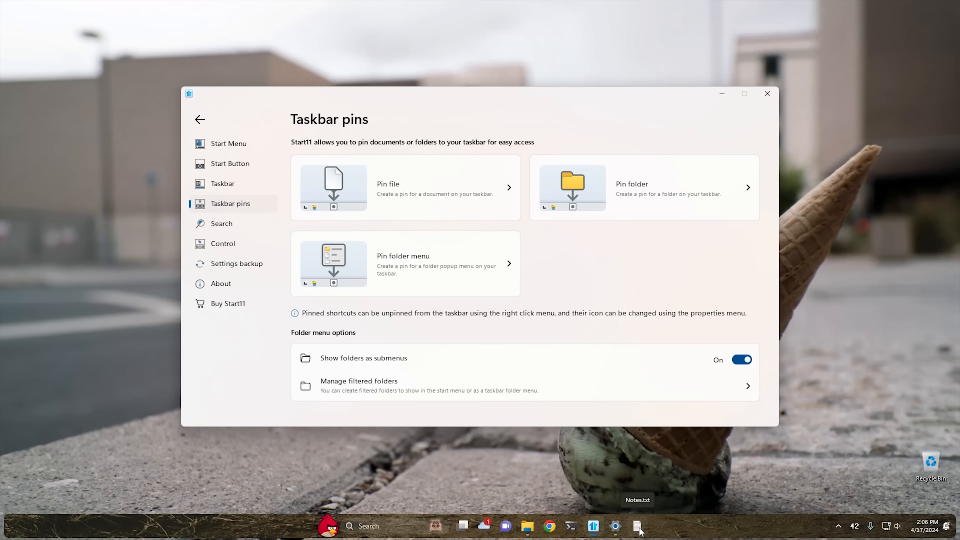
# Step: Test opening the pinned Notes document from the taskbar and unpin it
pyautogui.click(638, 527)
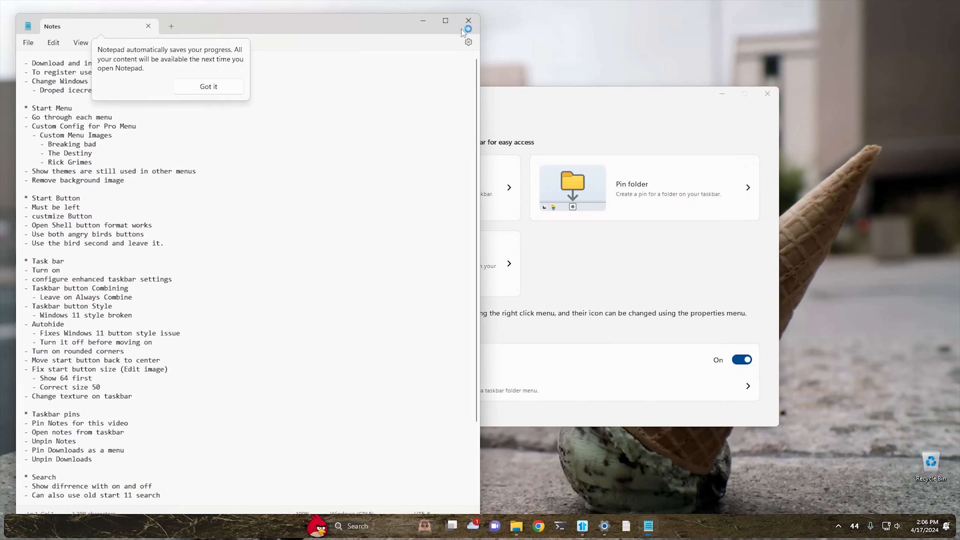
pyautogui.click(470, 23)
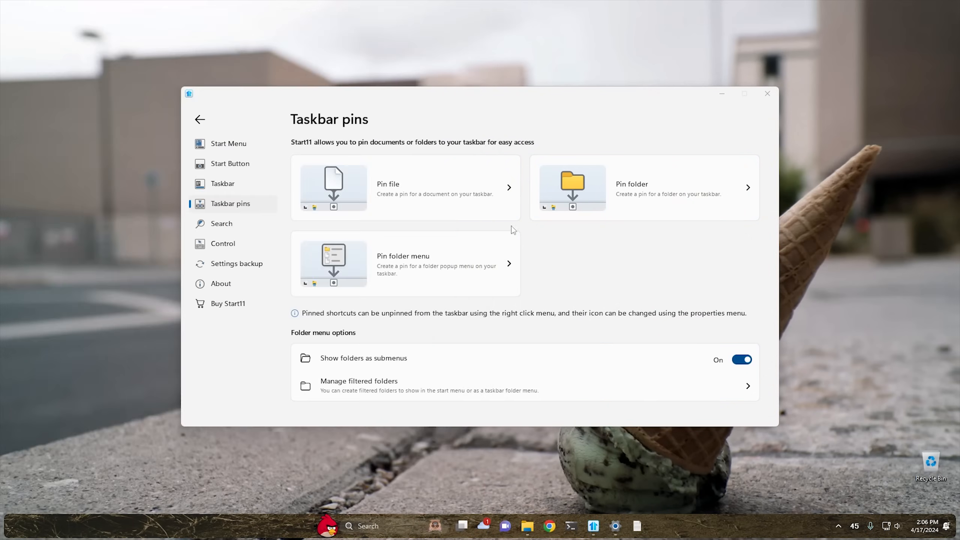
pyautogui.rightClick(638, 529)
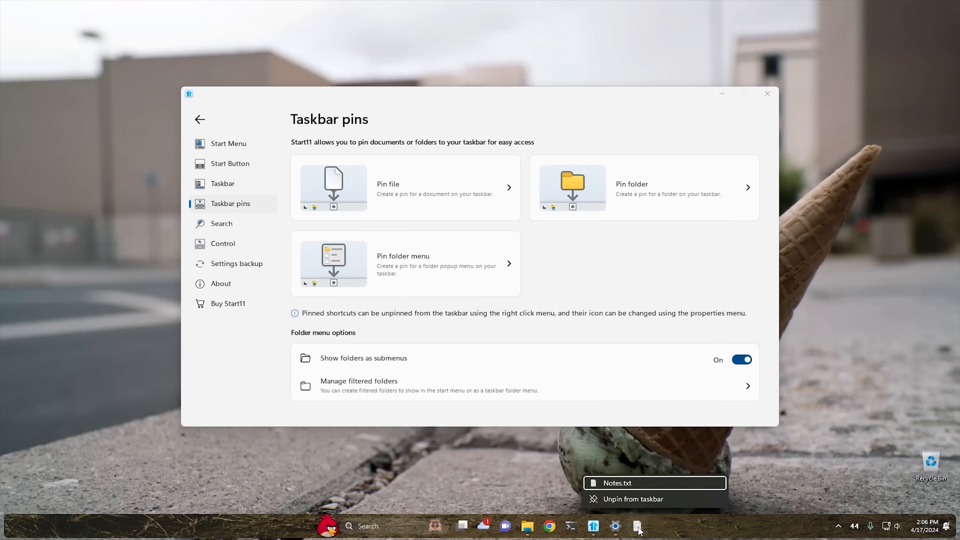
pyautogui.click(630, 497)
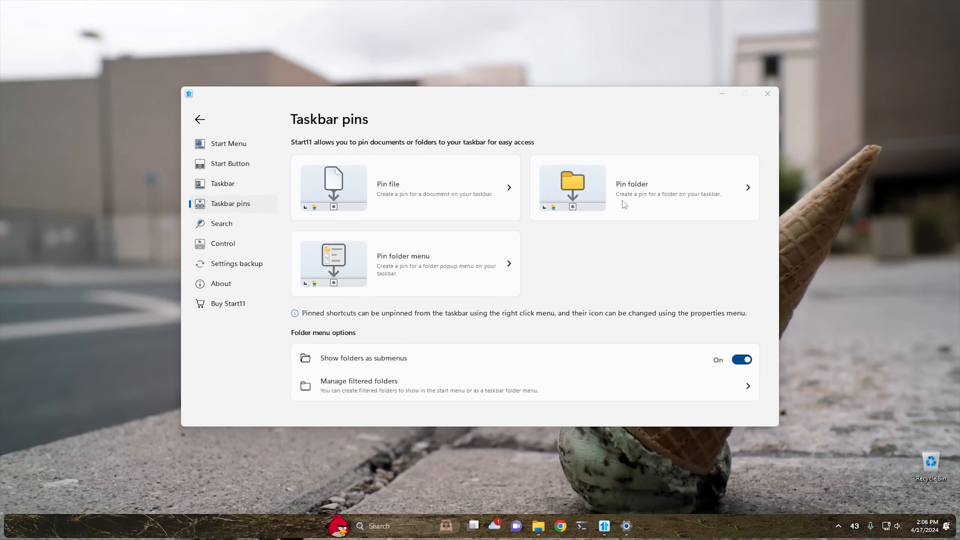
# Step: Pin the Pictures folder to the taskbar as a regular folder shortcut
pyautogui.click(661, 194)
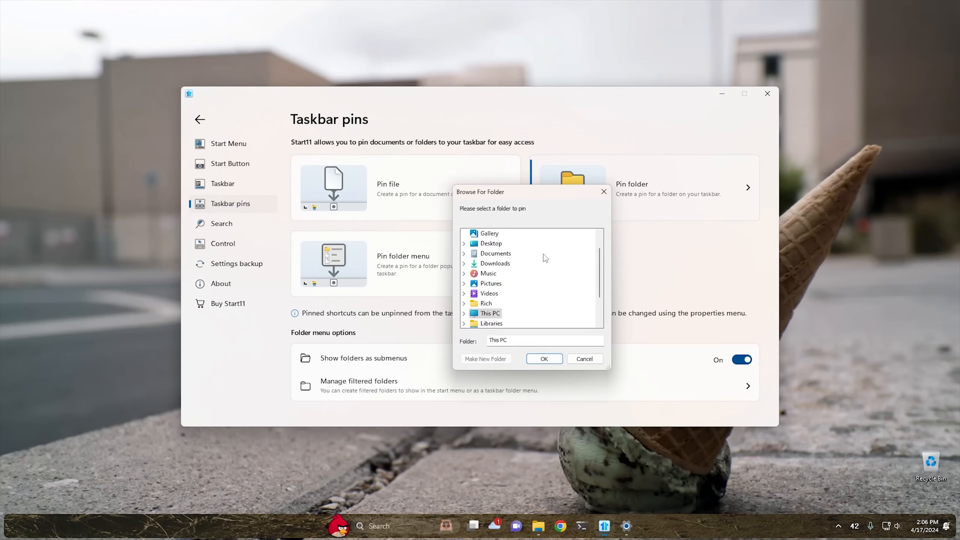
pyautogui.click(491, 285)
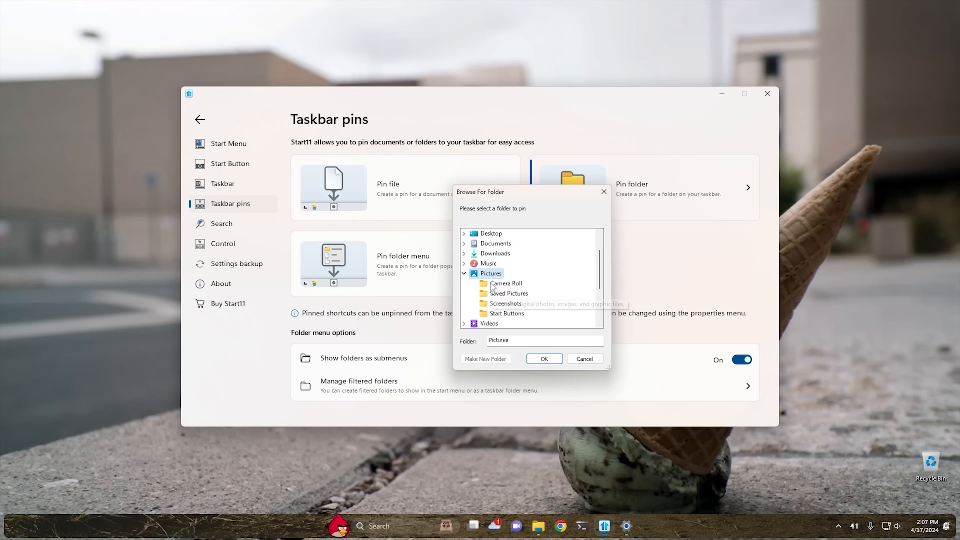
pyautogui.click(544, 358)
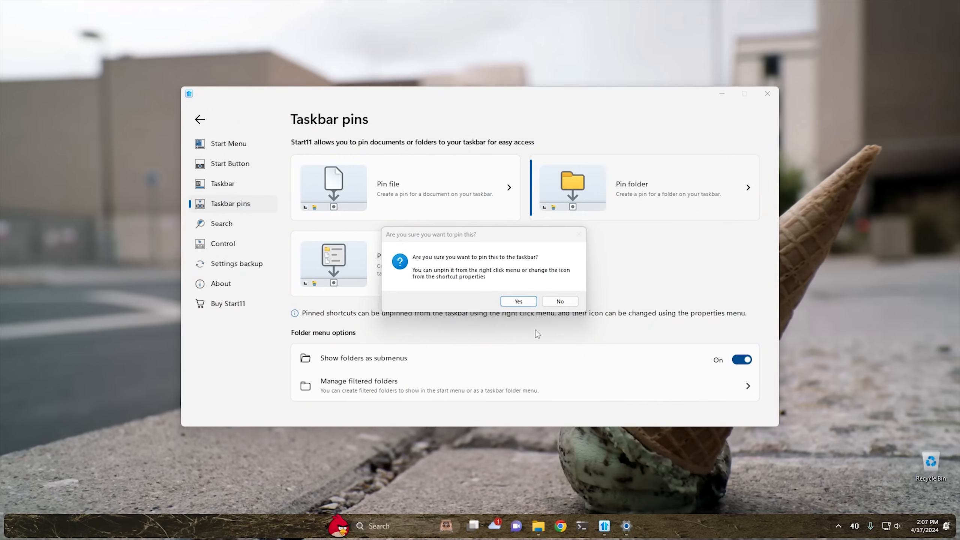
pyautogui.click(518, 301)
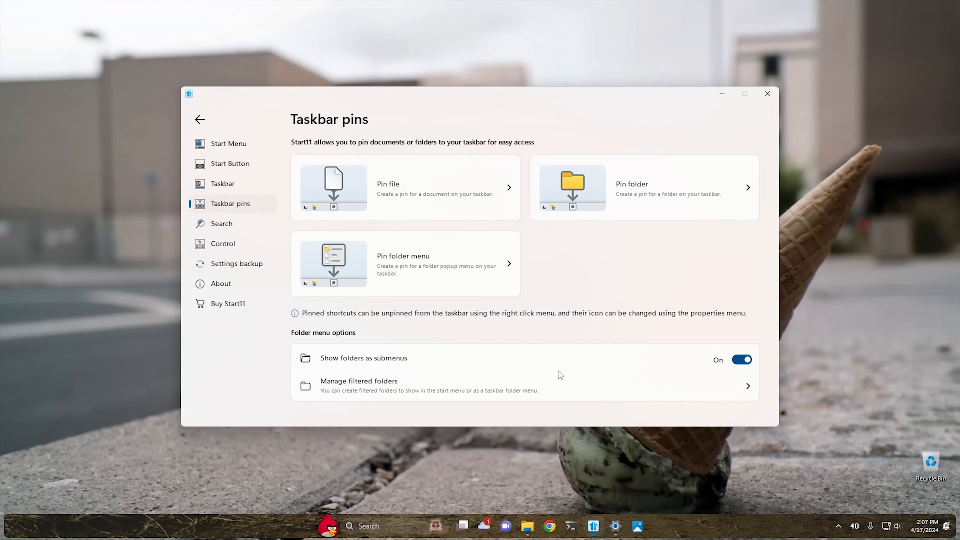
# Step: Test opening the pinned Pictures folder in a File Explorer window and remove its pin from the taskbar
pyautogui.click(638, 529)
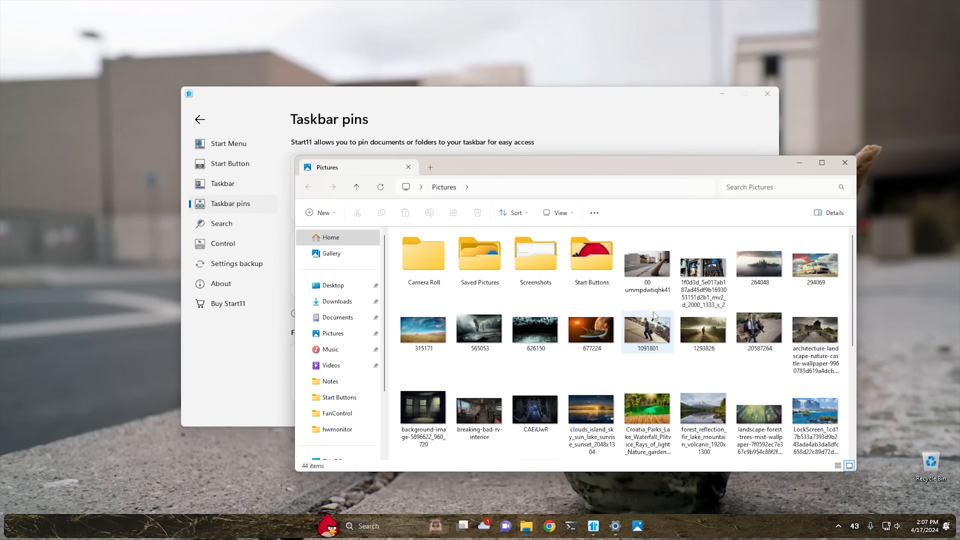
pyautogui.click(846, 162)
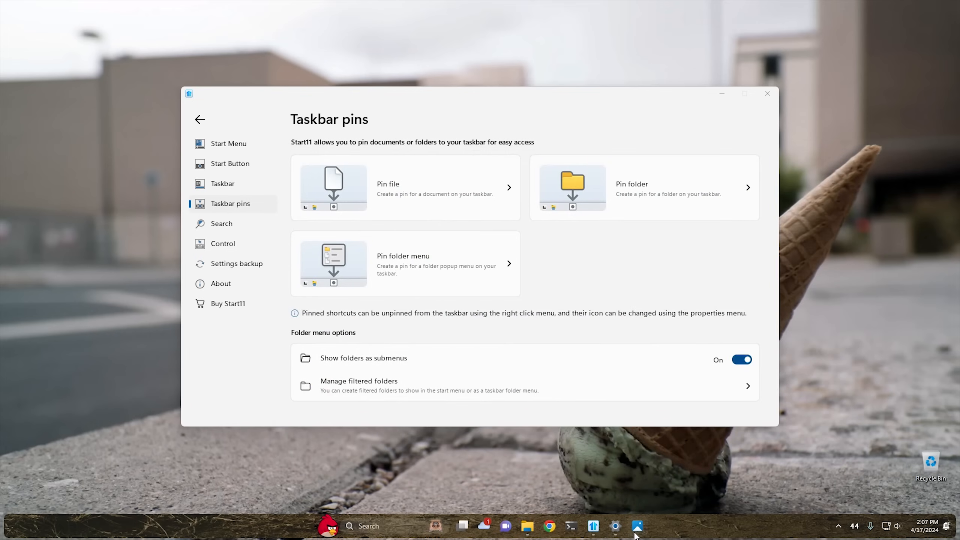
pyautogui.rightClick(637, 533)
pyautogui.click(627, 500)
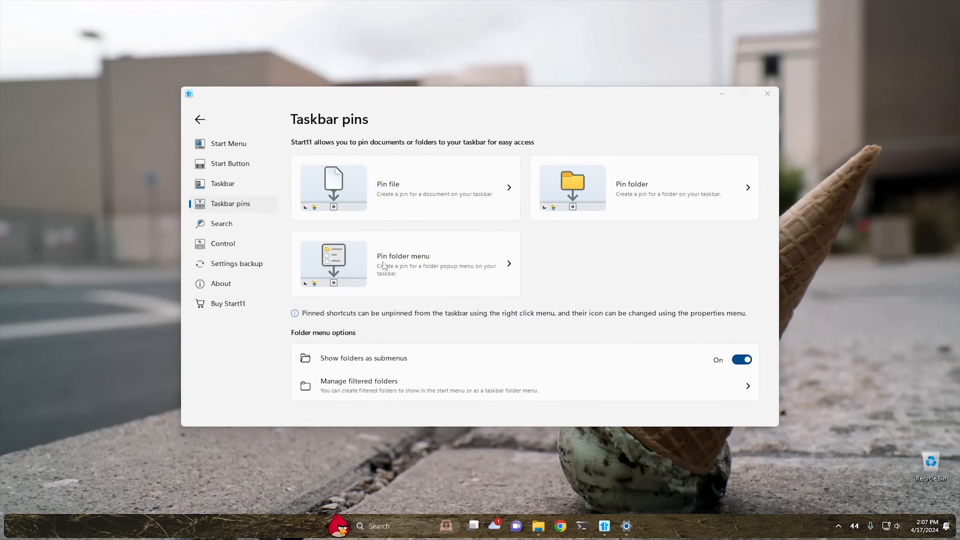
# Step: Pin the Pictures folder to the taskbar as a folder popup menu
pyautogui.click(416, 263)
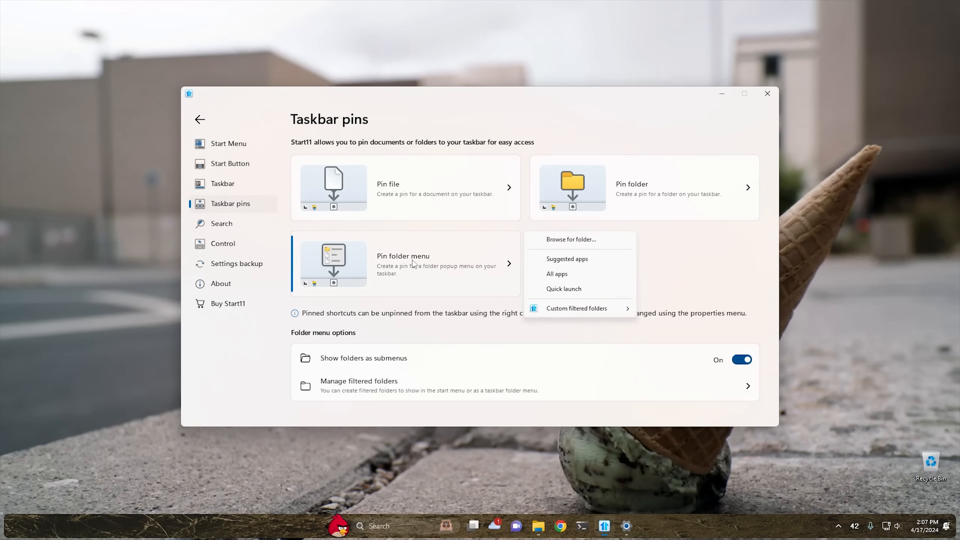
pyautogui.click(574, 241)
pyautogui.doubleClick(491, 283)
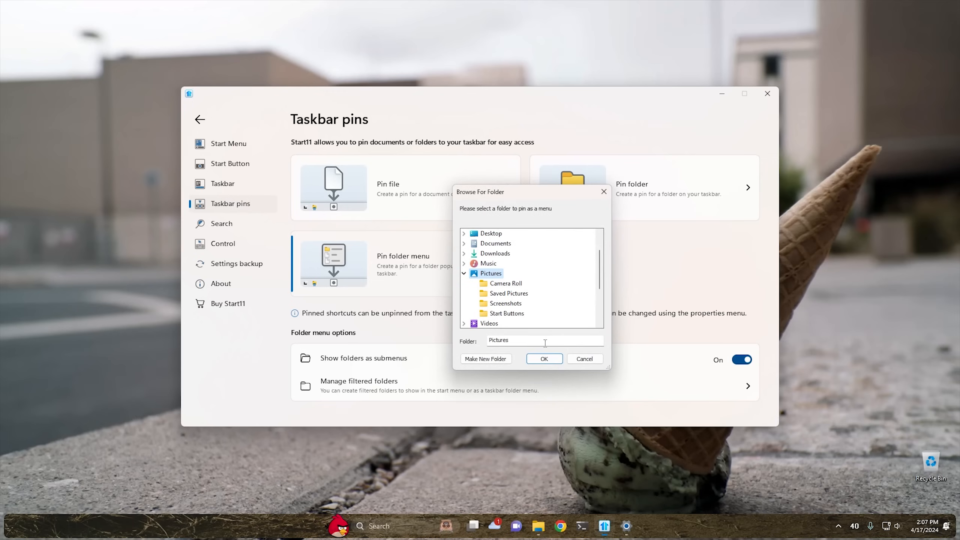
pyautogui.click(542, 358)
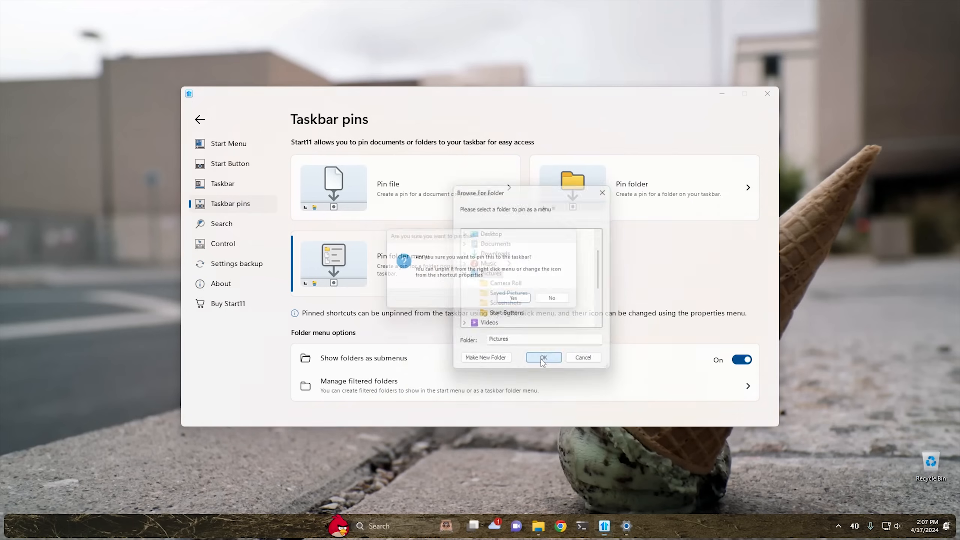
pyautogui.click(515, 301)
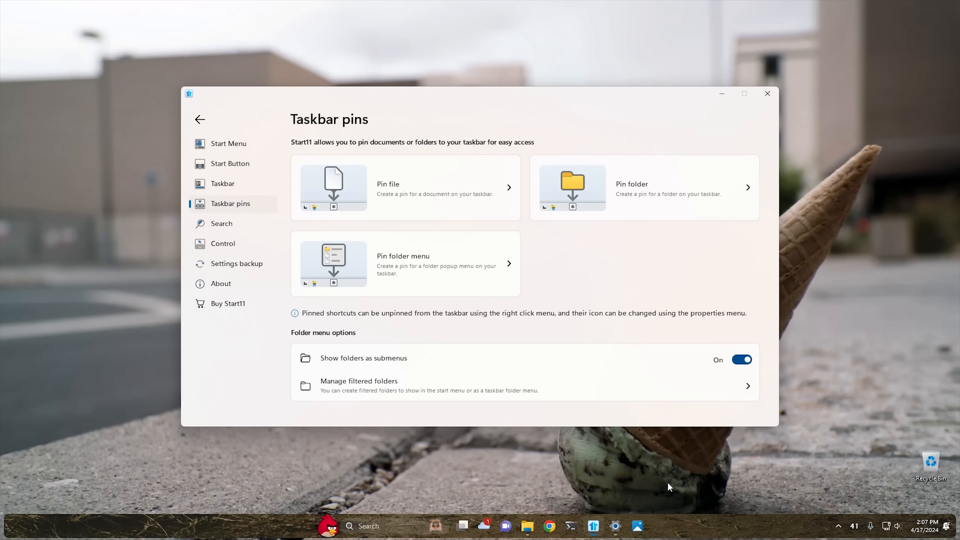
# Step: Look through the entries of the Pictures popup menu on the taskbar and unpin that menu
pyautogui.click(638, 526)
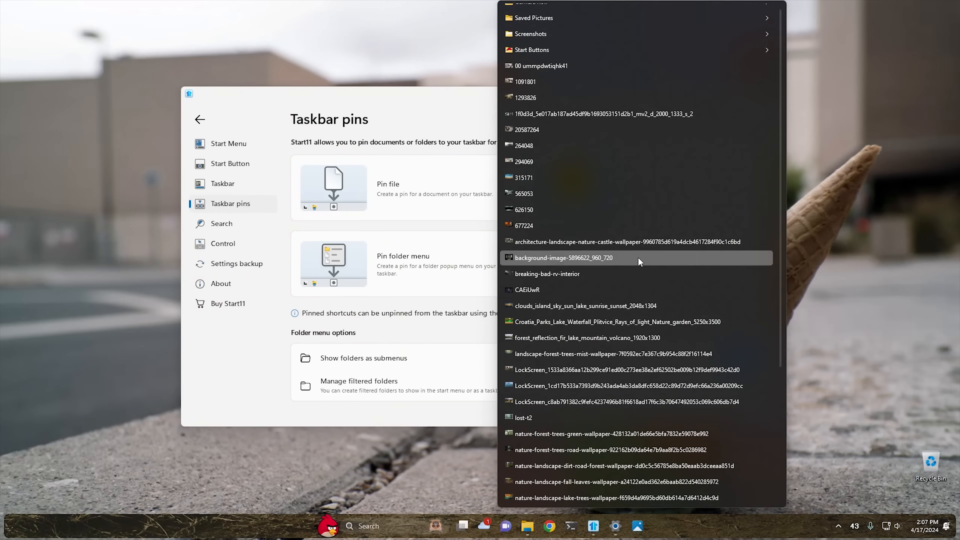
pyautogui.scroll(-5, 638, 257)
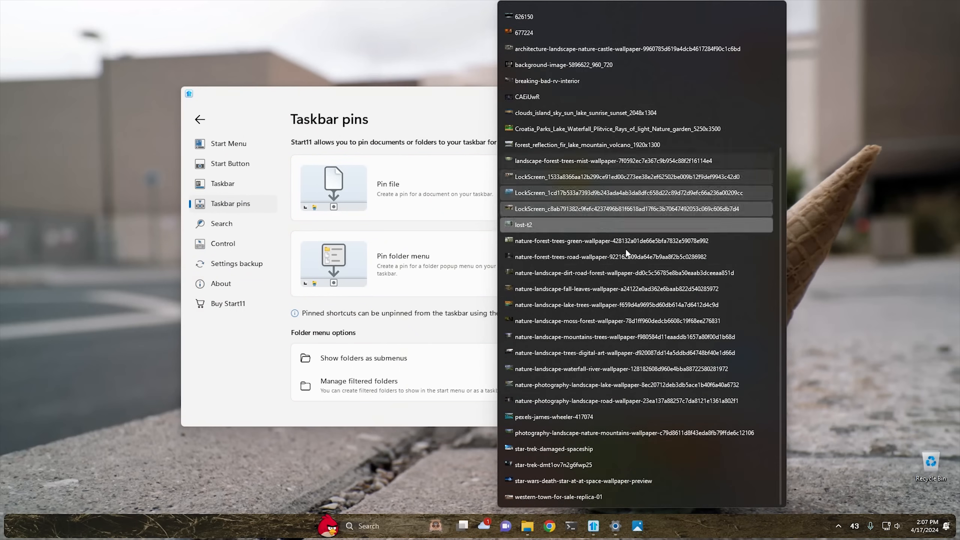
pyautogui.scroll(5, 625, 253)
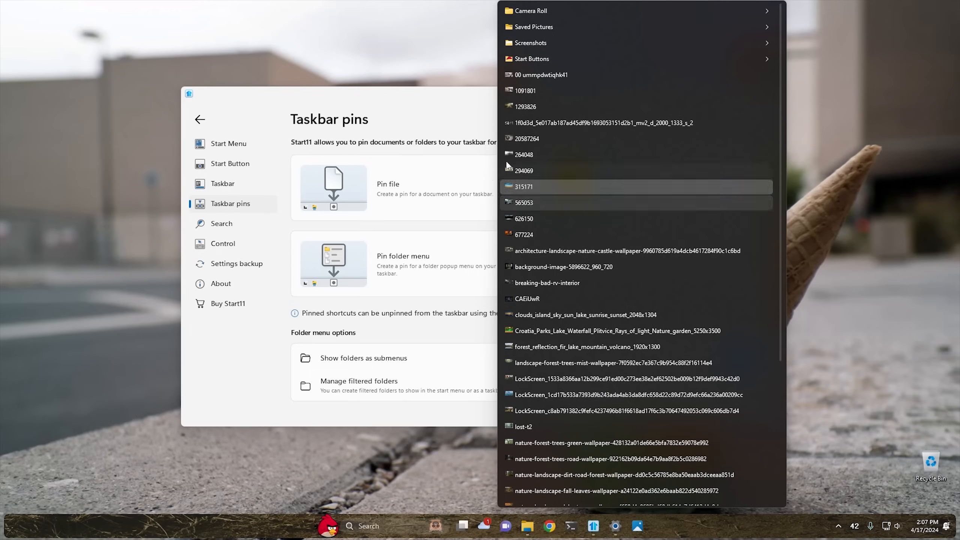
pyautogui.click(458, 96)
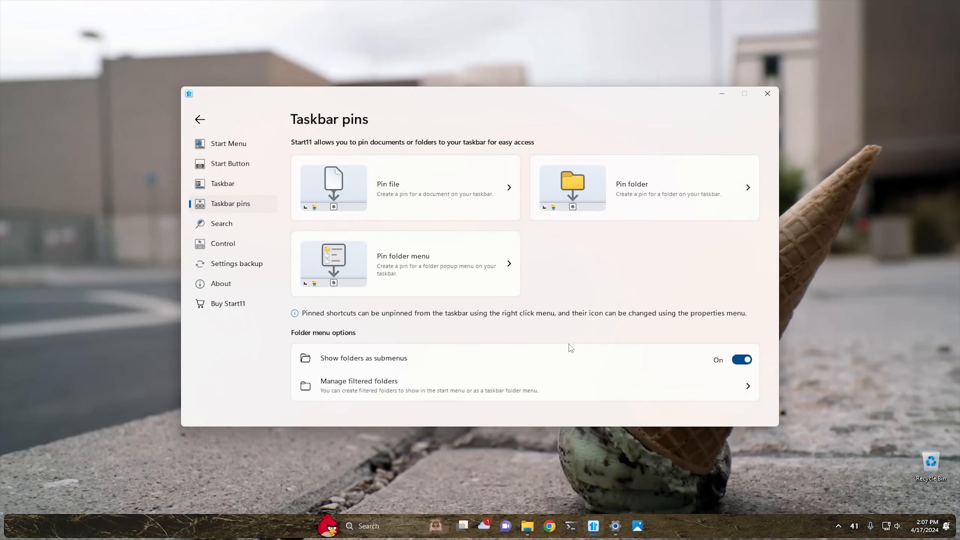
pyautogui.rightClick(637, 527)
pyautogui.click(622, 505)
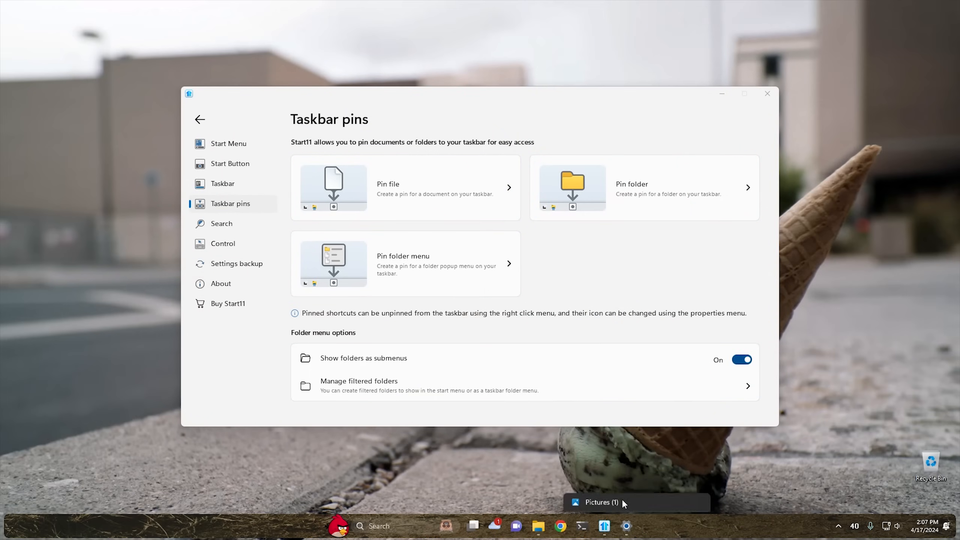
# Step: Pin the Downloads folder to the taskbar as a folder popup menu
pyautogui.click(464, 268)
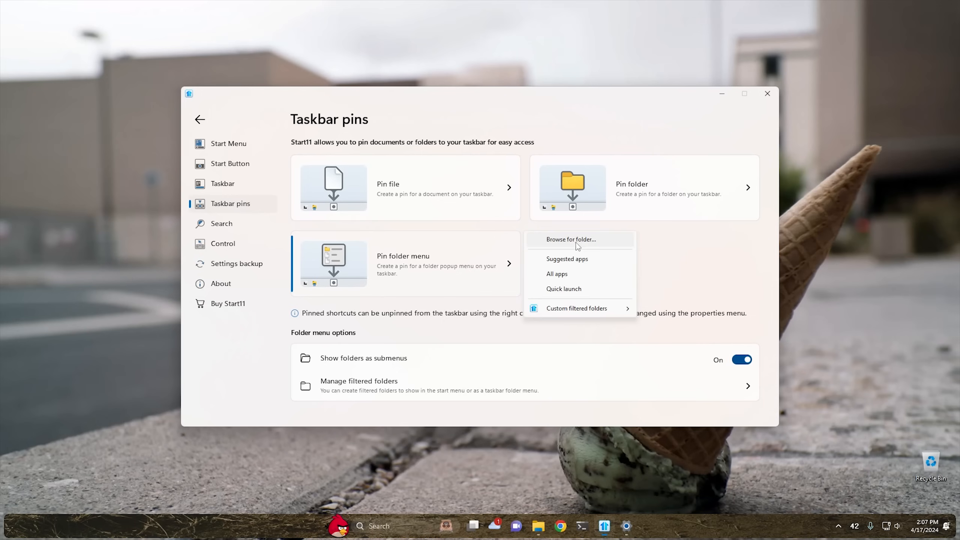
pyautogui.click(576, 242)
pyautogui.click(493, 264)
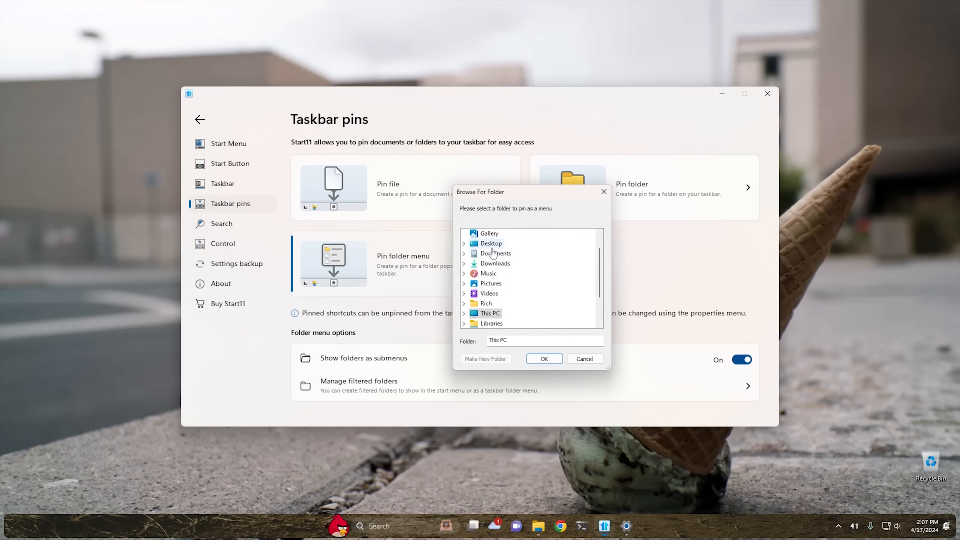
pyautogui.click(543, 359)
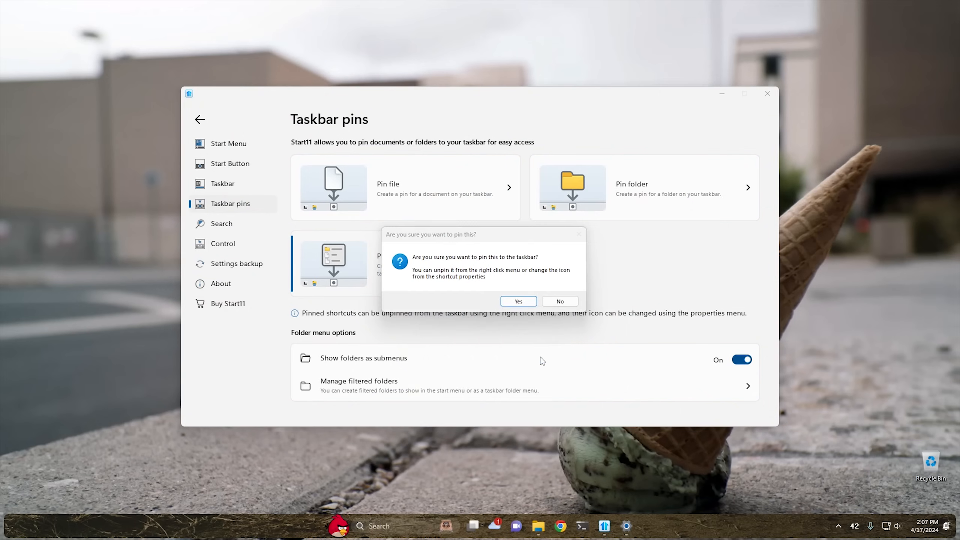
pyautogui.click(519, 302)
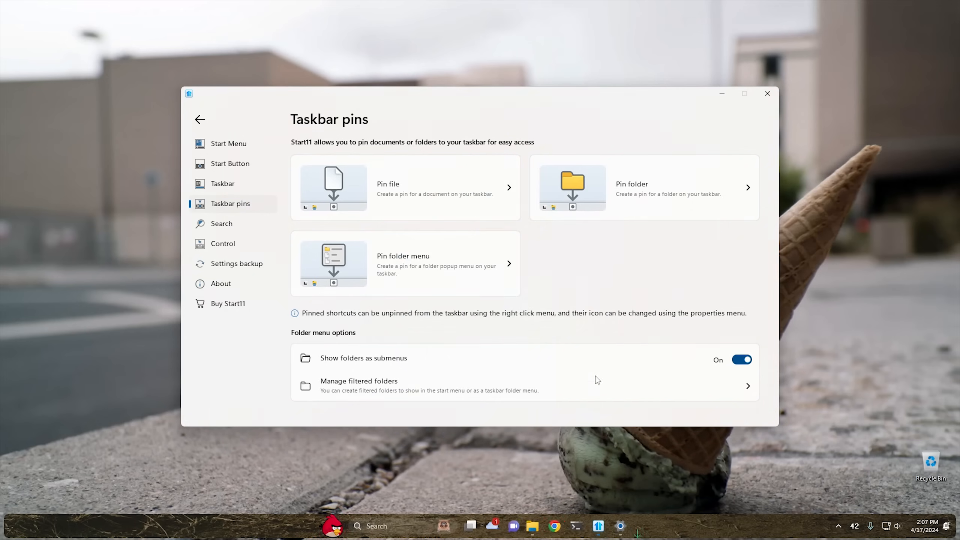
# Step: View the contents of the Downloads popup menu on the taskbar and unpin that menu
pyautogui.click(638, 530)
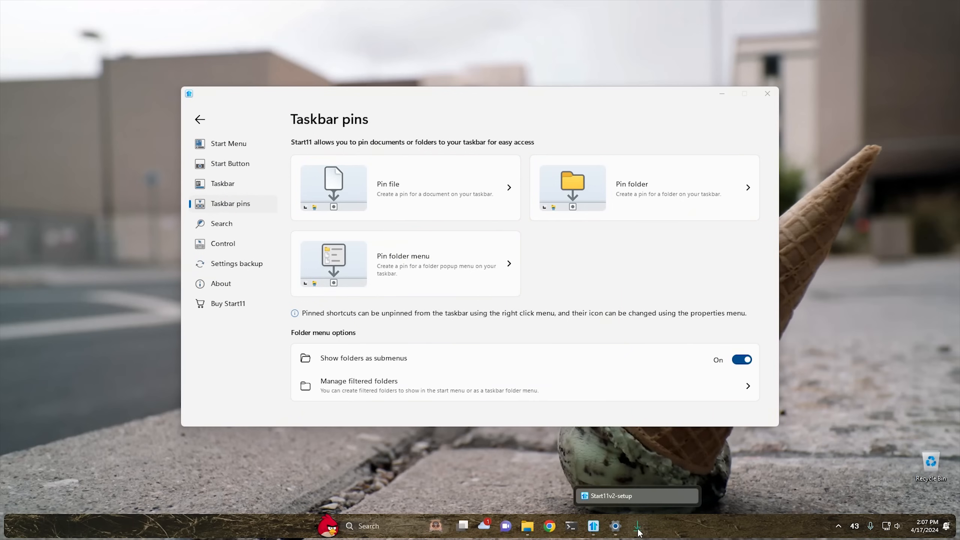
pyautogui.click(697, 449)
pyautogui.rightClick(638, 529)
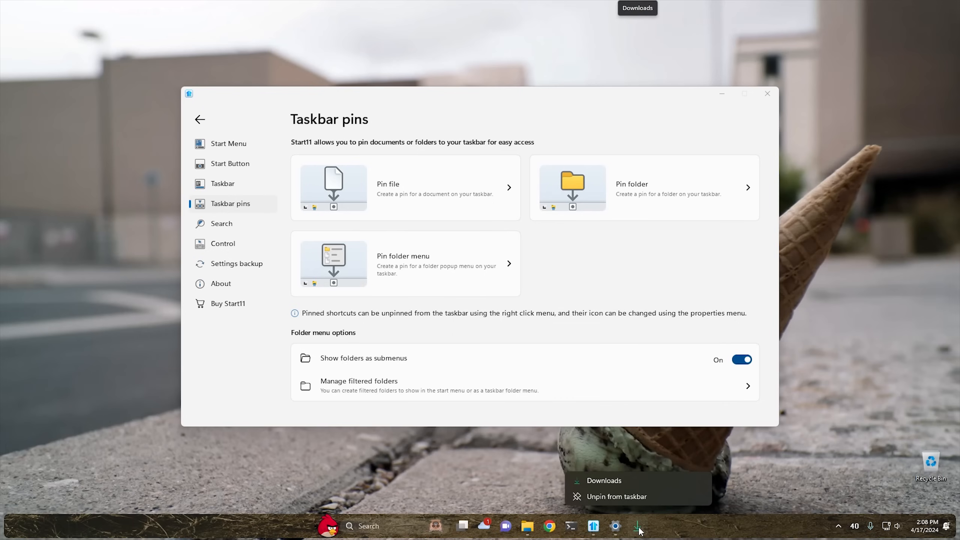
pyautogui.click(642, 496)
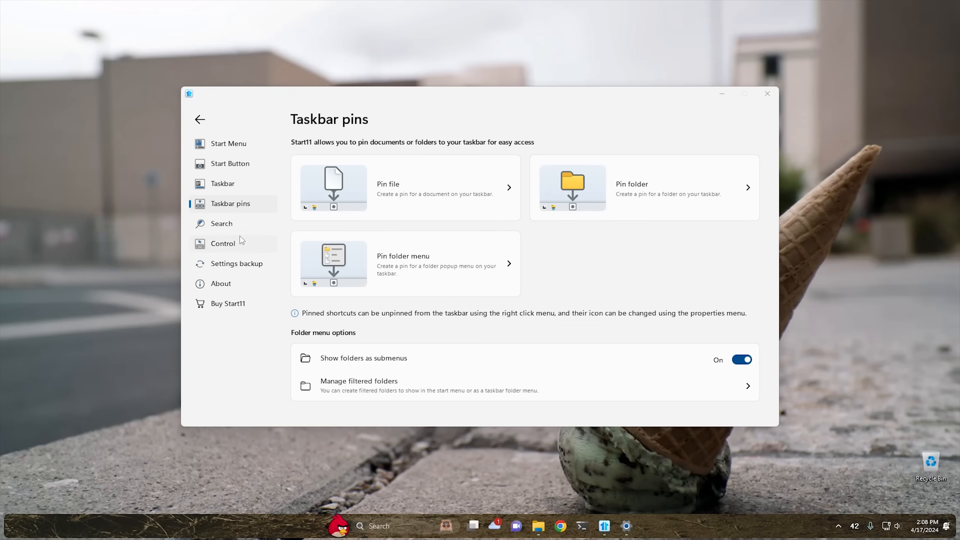
# Step: Show the Start11 search settings and test the Start menu search with the term "regedit"
pyautogui.click(223, 224)
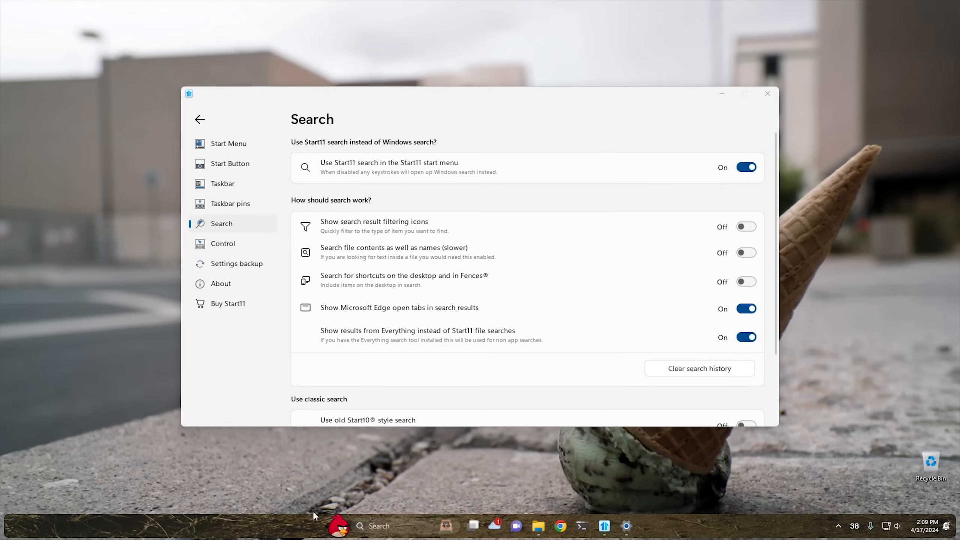
pyautogui.click(336, 536)
pyautogui.write('regedit')
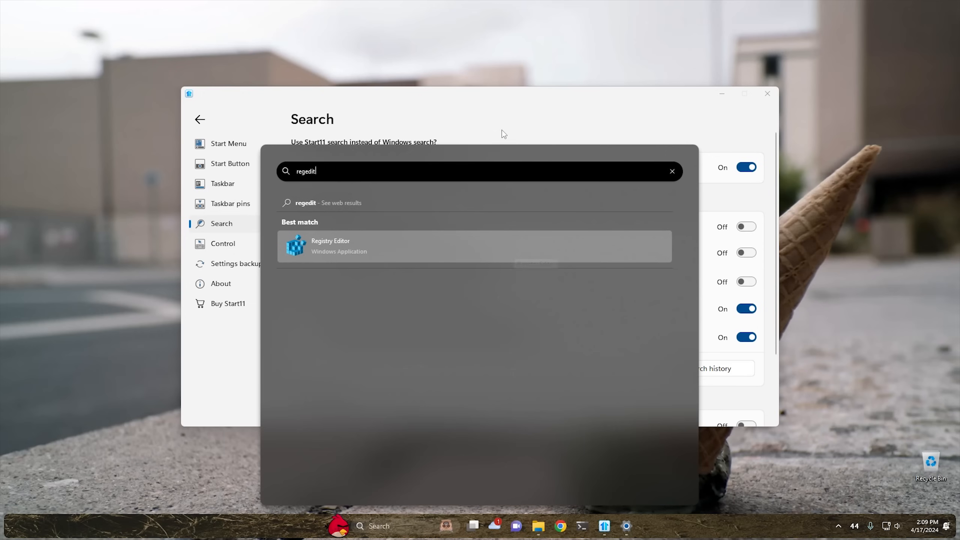
# Step: Turn off Start11 search in the Start menu, test Windows search with "regedit", and turn Start11 search back on
pyautogui.click(499, 106)
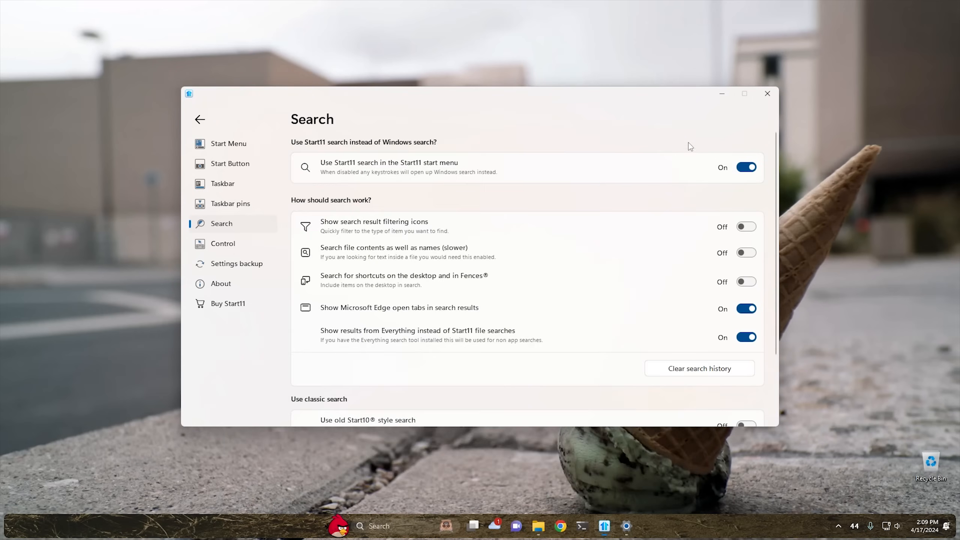
pyautogui.click(747, 168)
pyautogui.click(345, 530)
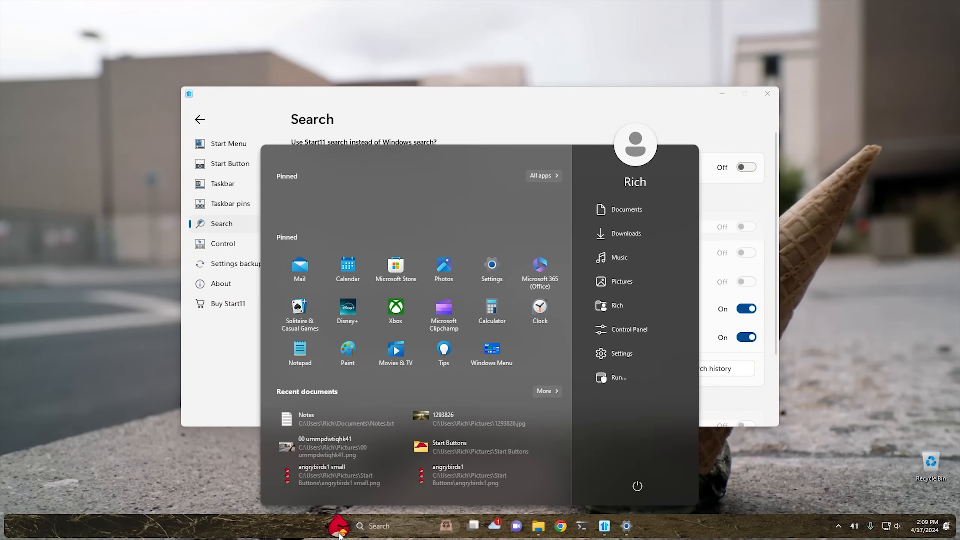
pyautogui.write('regedit')
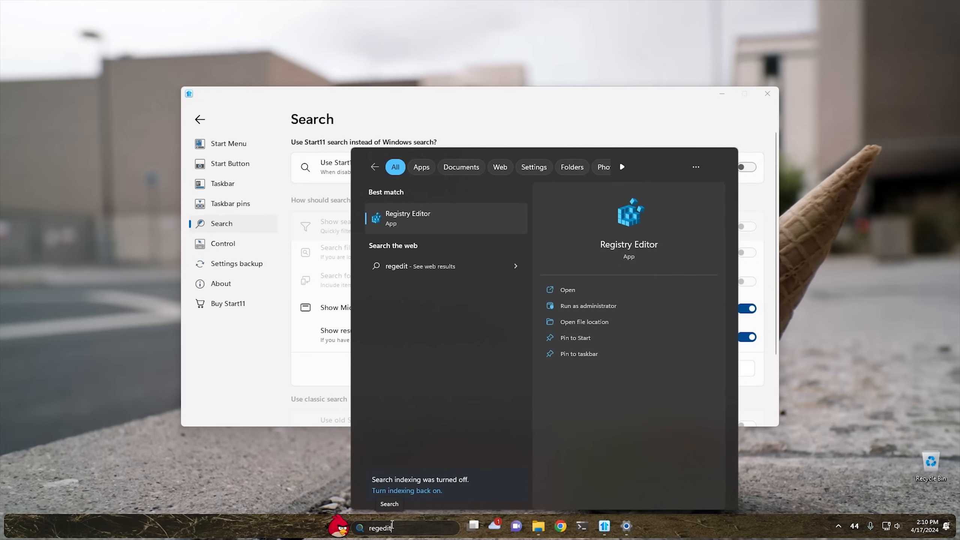
pyautogui.click(445, 89)
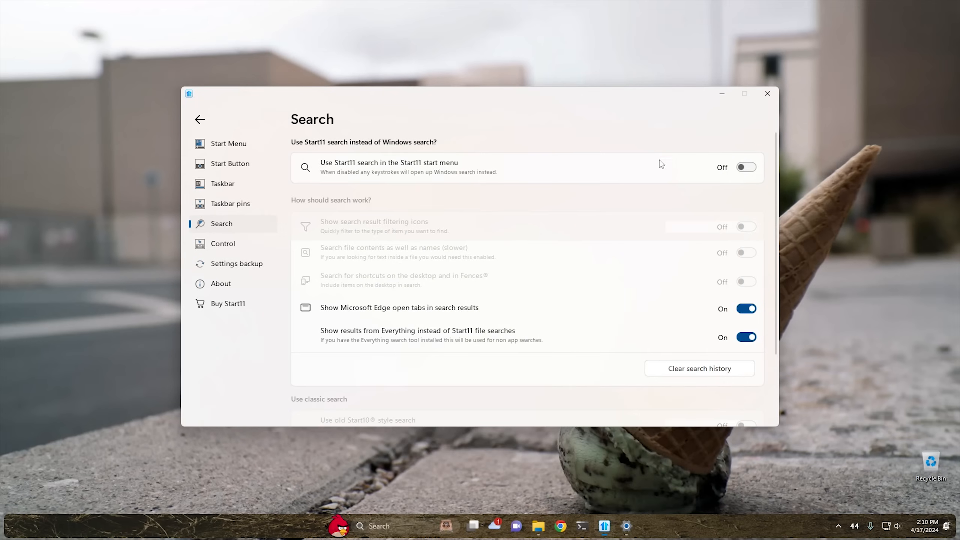
pyautogui.click(750, 172)
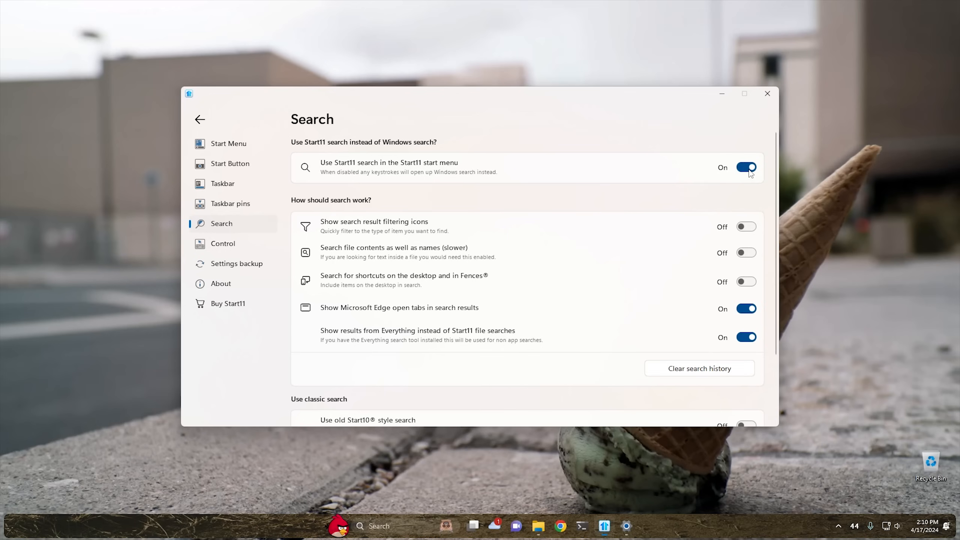
# Step: Enable the old Start10 style search, test it in the Start menu with "regedit", and disable it again
pyautogui.scroll(-2, 550, 305)
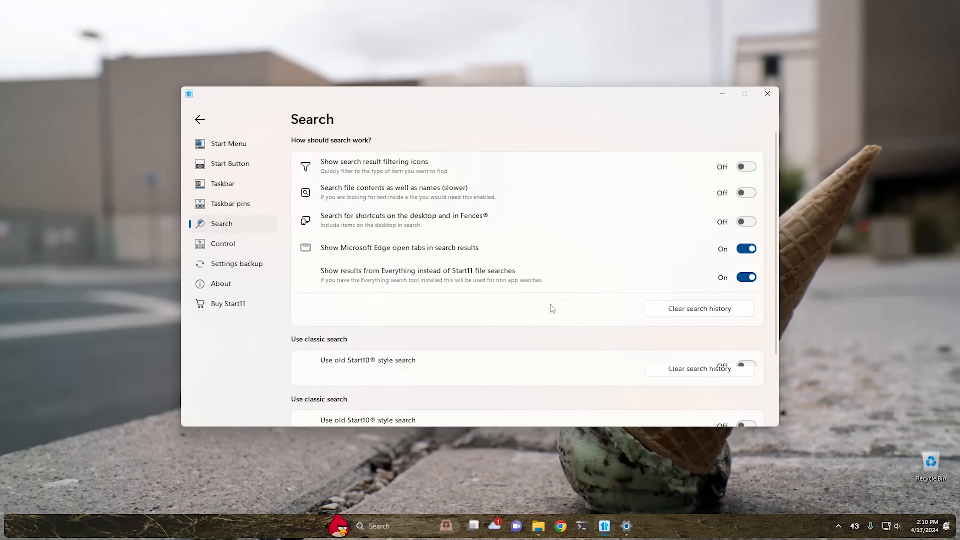
pyautogui.scroll(-1, 550, 305)
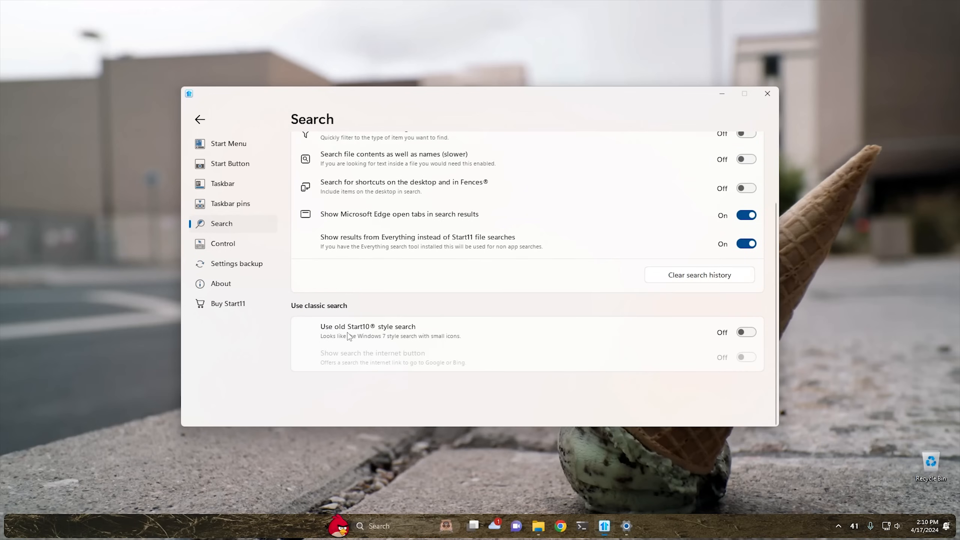
pyautogui.click(746, 332)
pyautogui.click(338, 530)
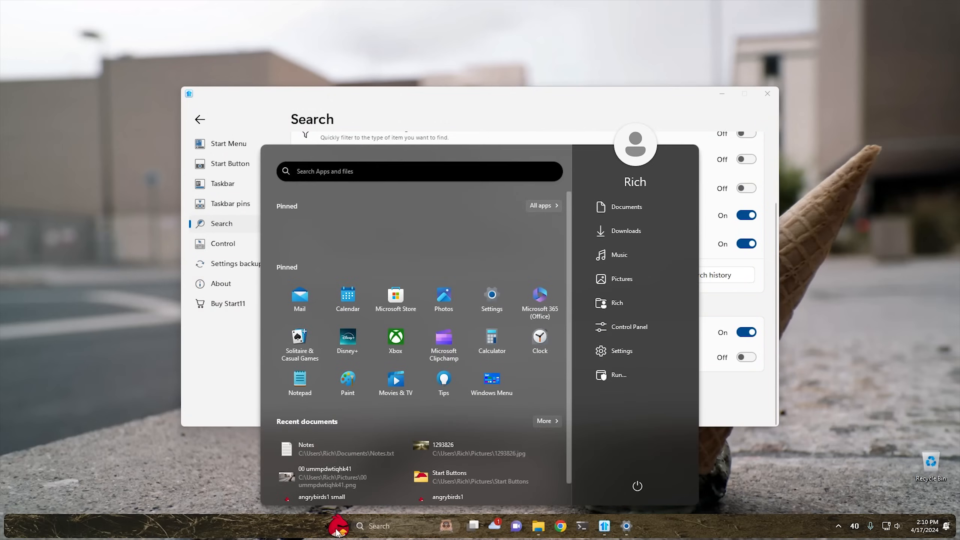
pyautogui.write('regedit')
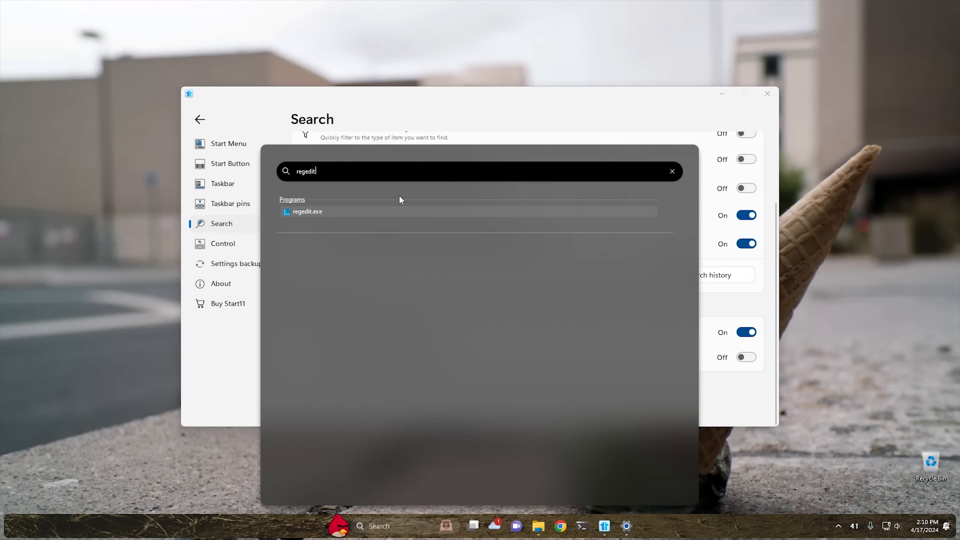
pyautogui.click(404, 103)
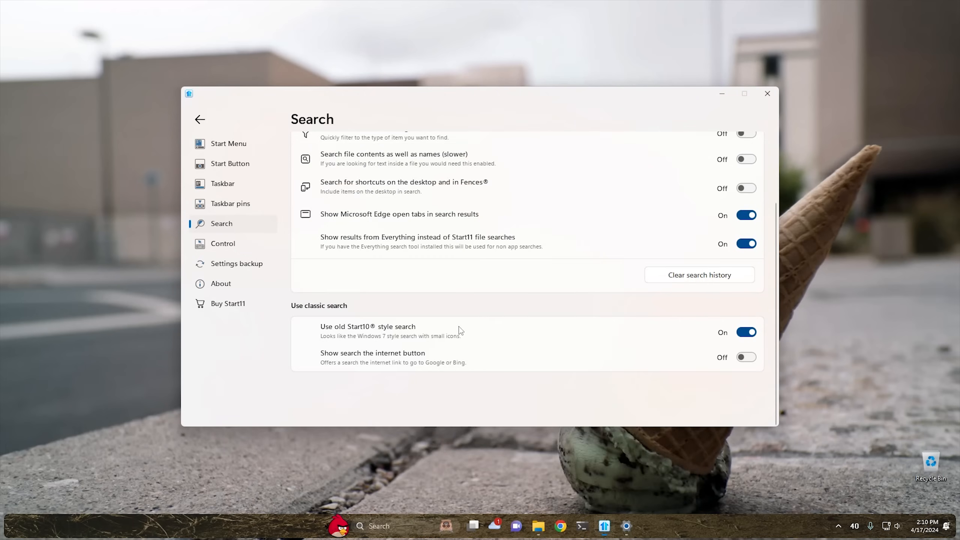
pyautogui.scroll(3, 487, 338)
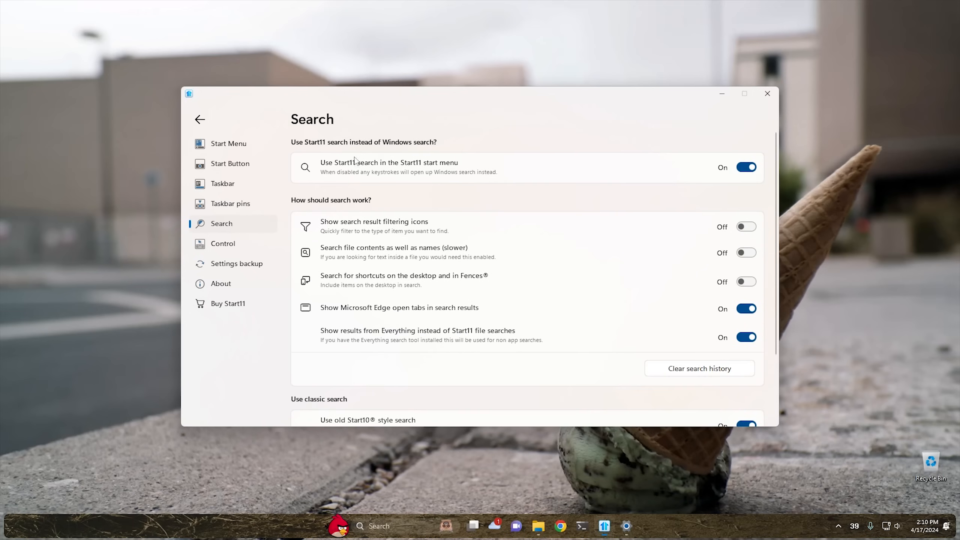
pyautogui.scroll(-3, 435, 215)
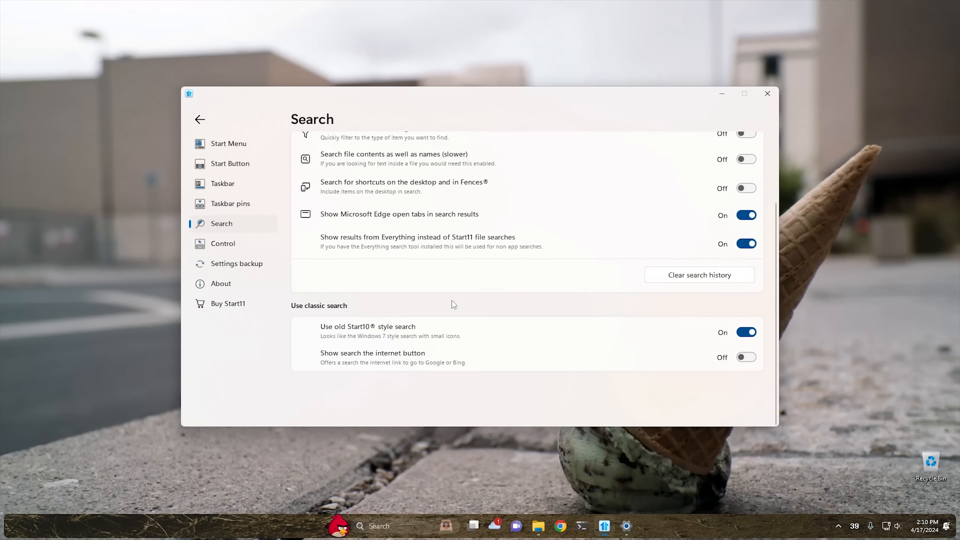
pyautogui.click(747, 332)
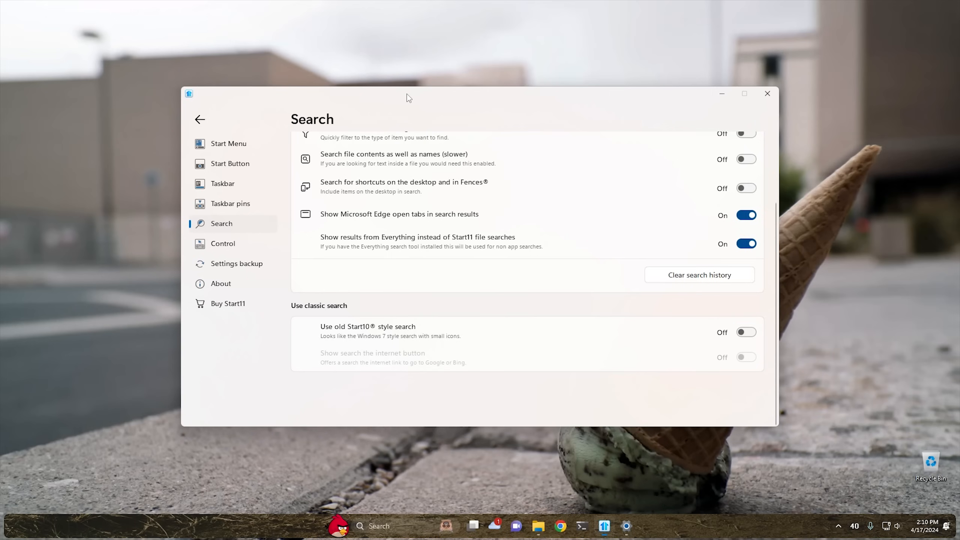
# Step: Show the Start11 Control settings and check which menu the Windows key and the start button each open
pyautogui.click(239, 244)
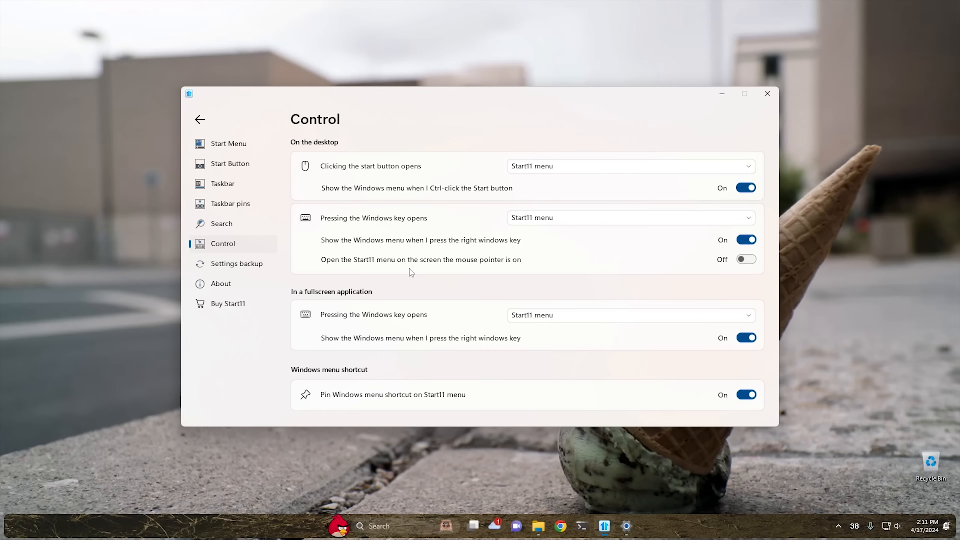
pyautogui.press('super')
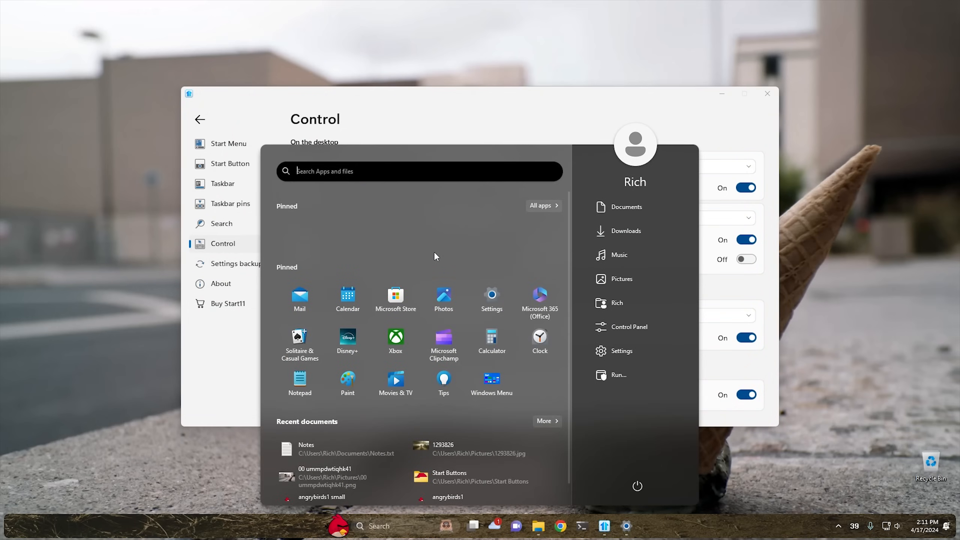
pyautogui.press('super')
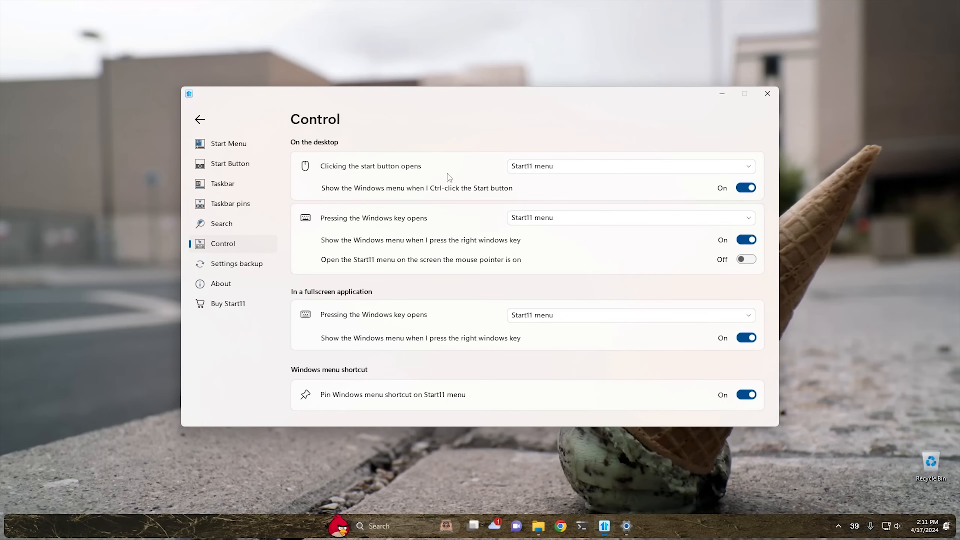
pyautogui.click(339, 527)
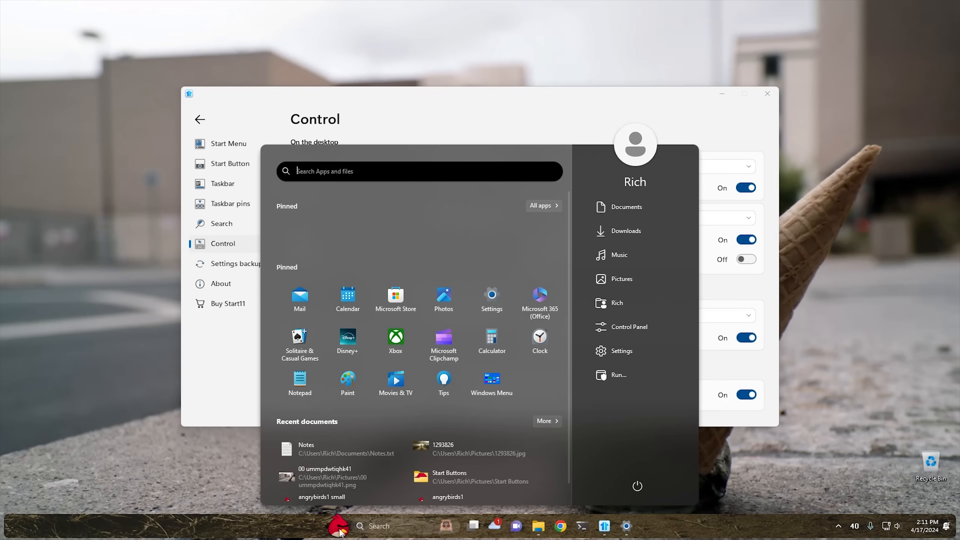
pyautogui.click(340, 531)
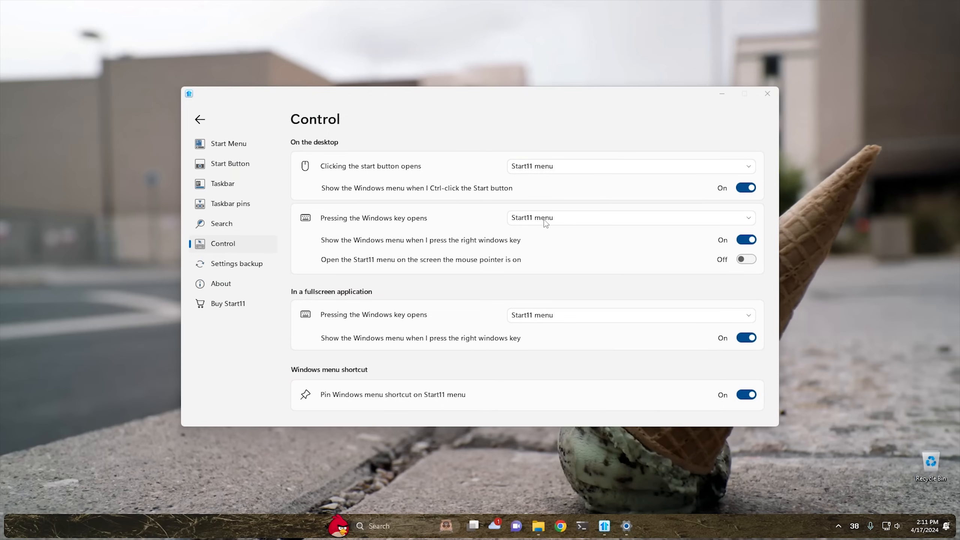
# Step: Make the desktop Windows key open the Windows menu, compare it with the start button, and set the key back to the Start11 menu
pyautogui.click(729, 222)
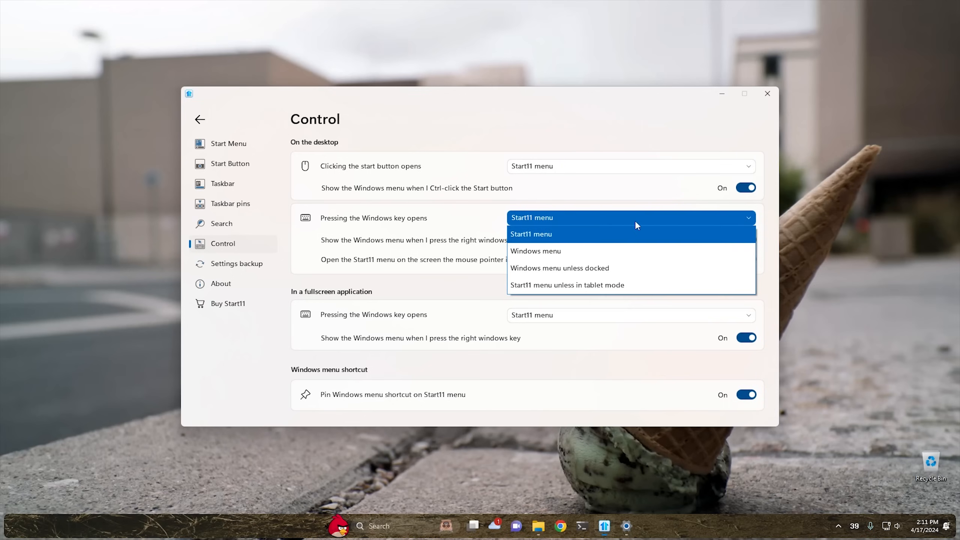
pyautogui.click(573, 248)
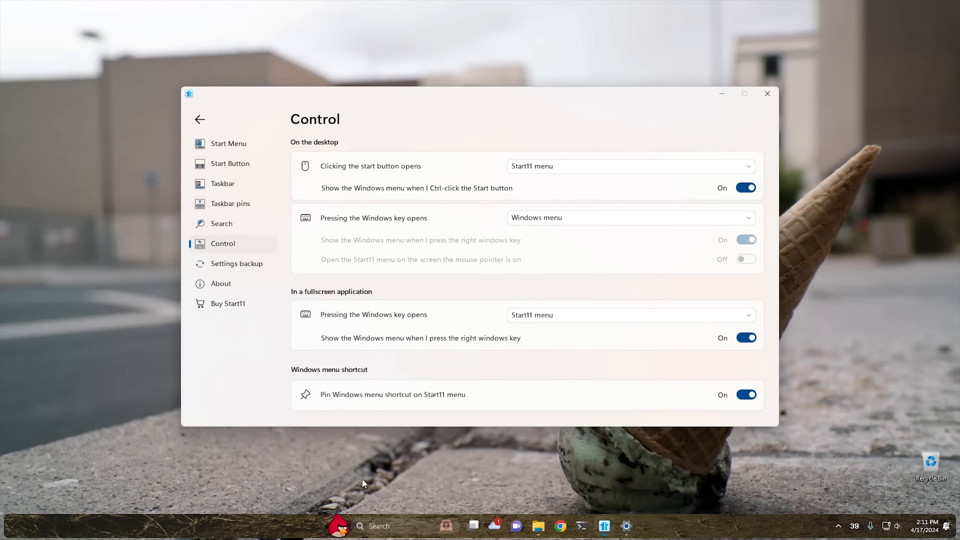
pyautogui.press('super')
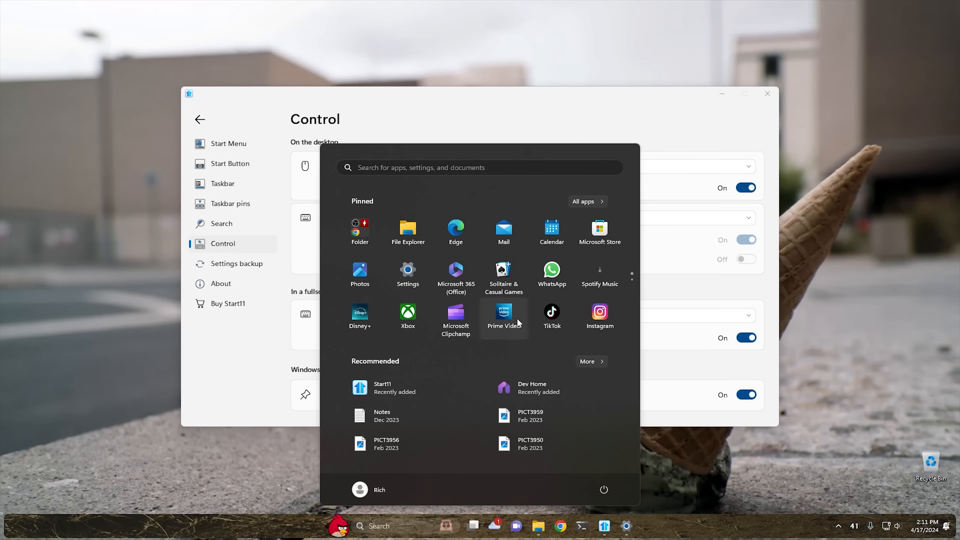
pyautogui.press('super')
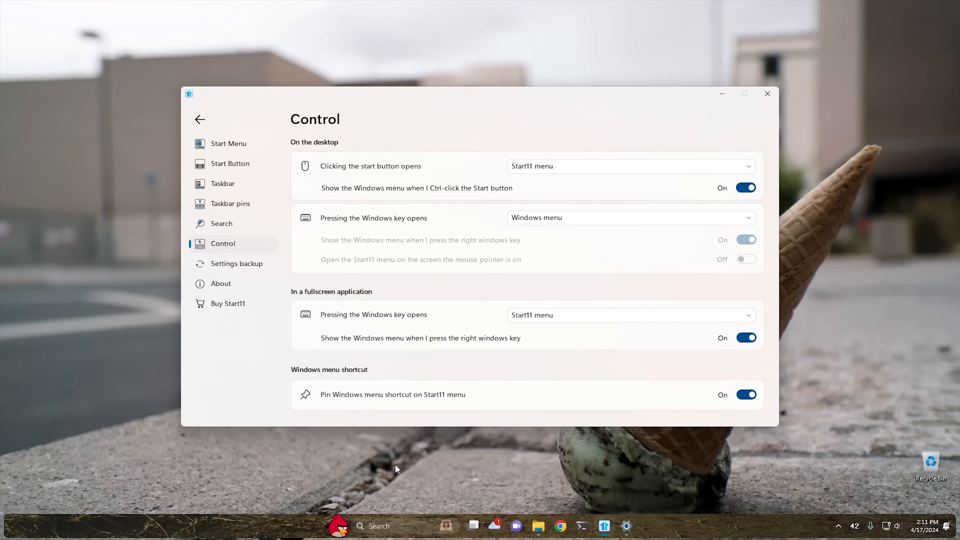
pyautogui.click(338, 529)
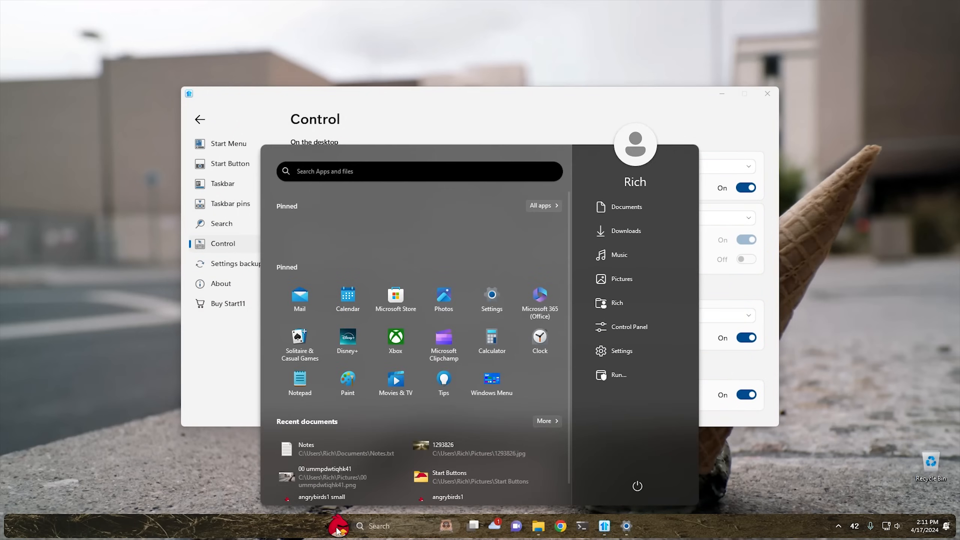
pyautogui.click(337, 530)
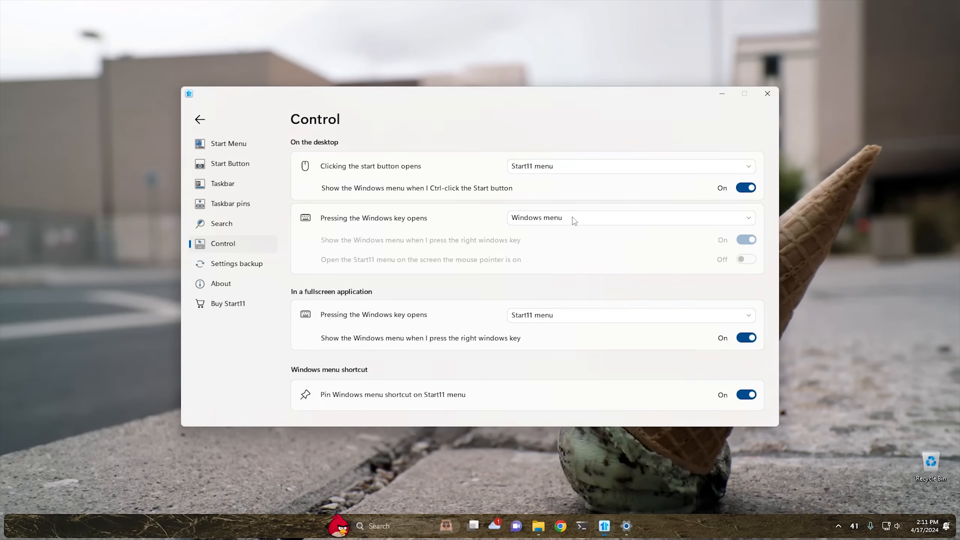
pyautogui.click(583, 219)
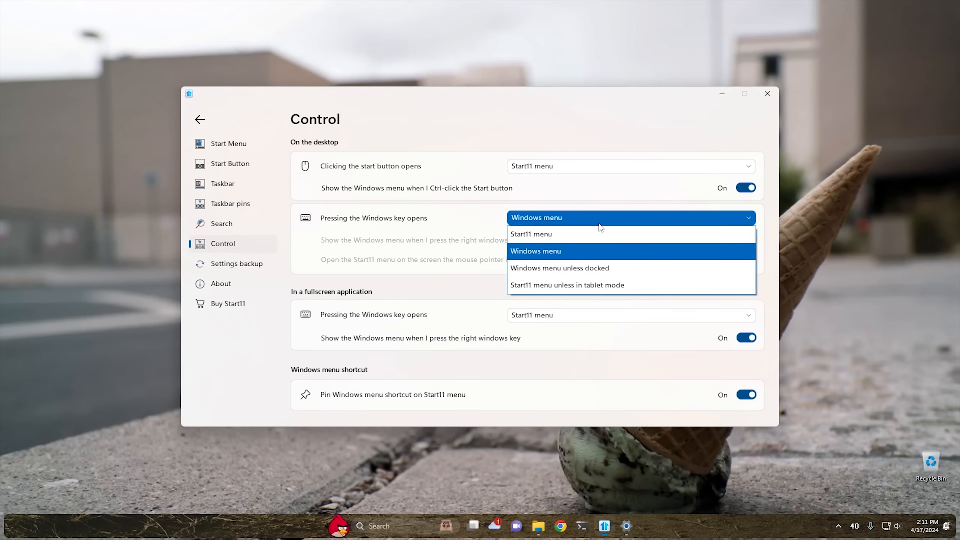
pyautogui.click(581, 238)
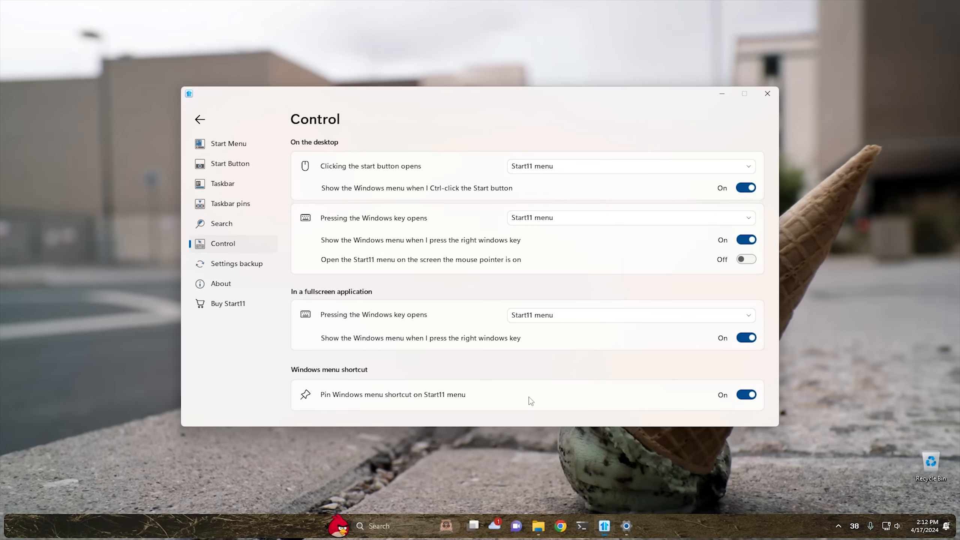
# Step: View the standard Windows menu through its pinned shortcut in the Start11 menu, and close it
pyautogui.click(336, 531)
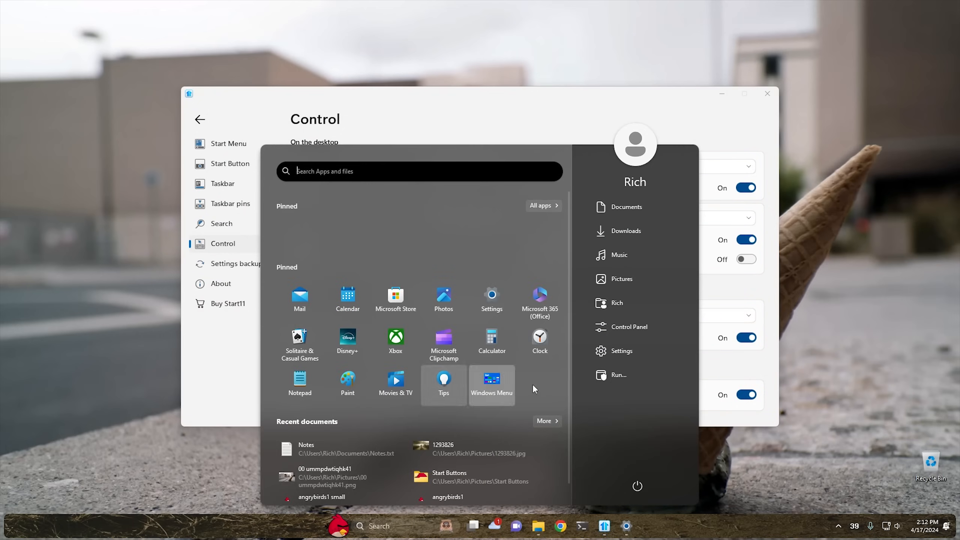
pyautogui.click(494, 389)
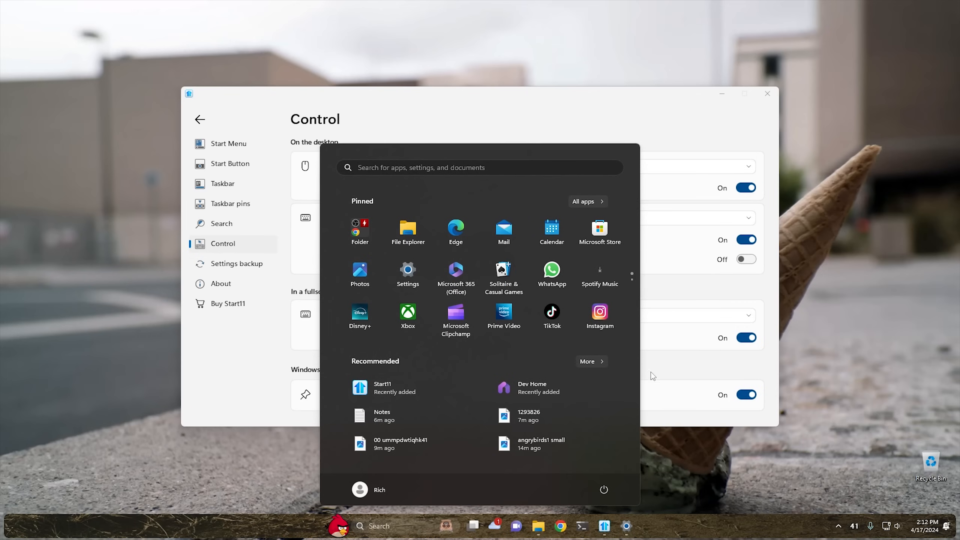
pyautogui.click(673, 365)
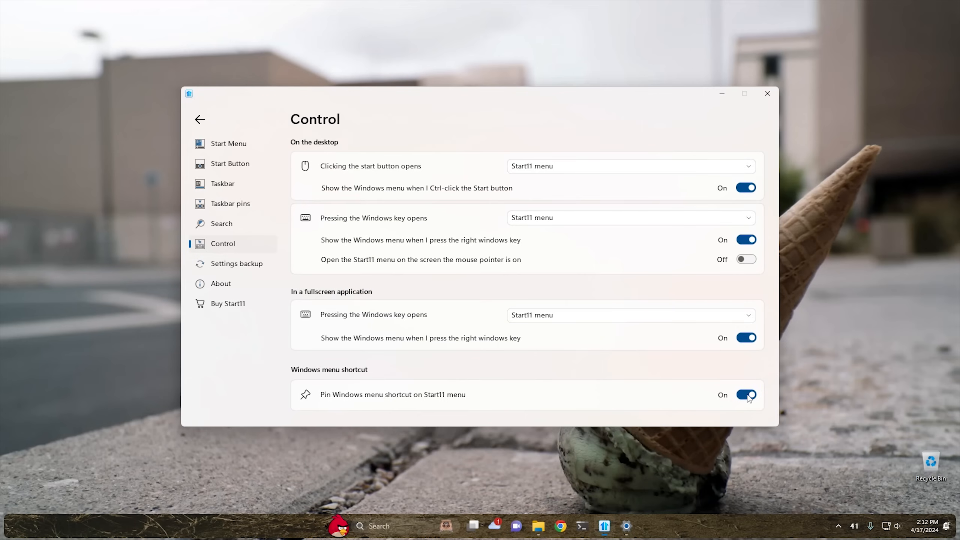
# Step: Switch the pinned Windows menu shortcut off and on again, checking the Start11 menu each time
pyautogui.click(748, 396)
pyautogui.click(347, 524)
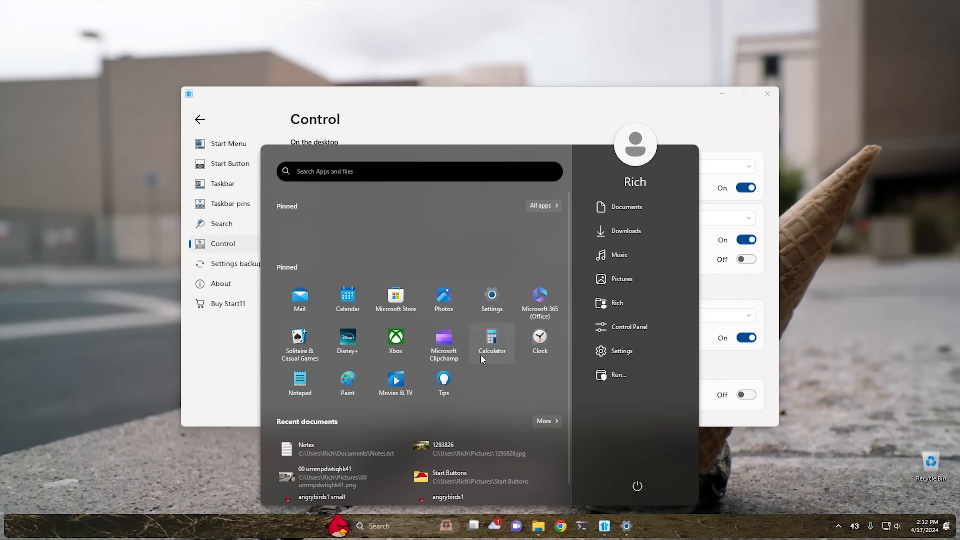
pyautogui.click(329, 530)
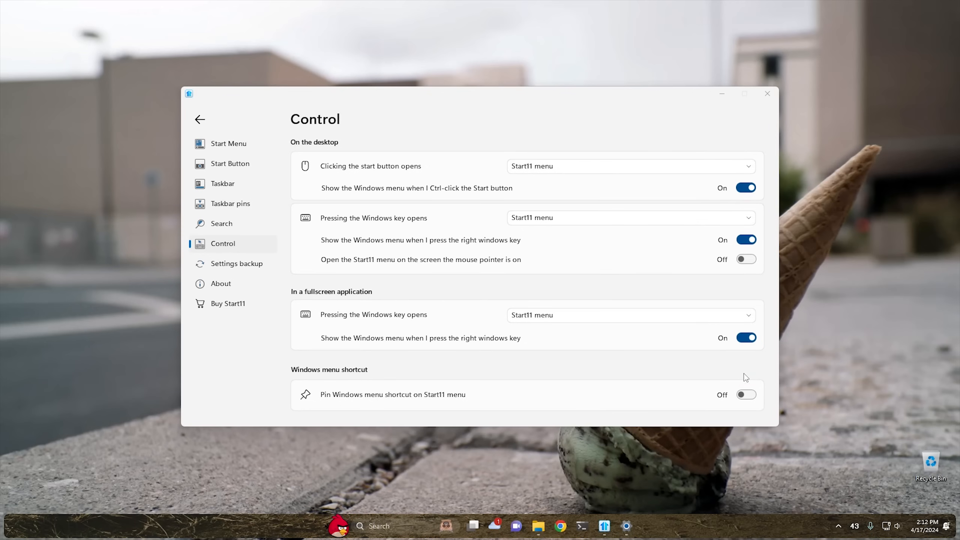
pyautogui.click(746, 395)
pyautogui.click(338, 526)
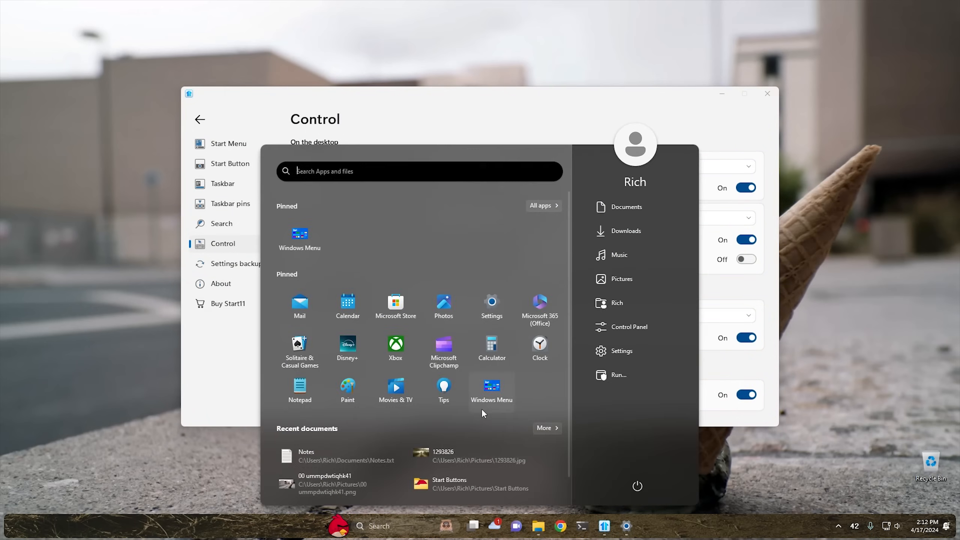
pyautogui.click(490, 394)
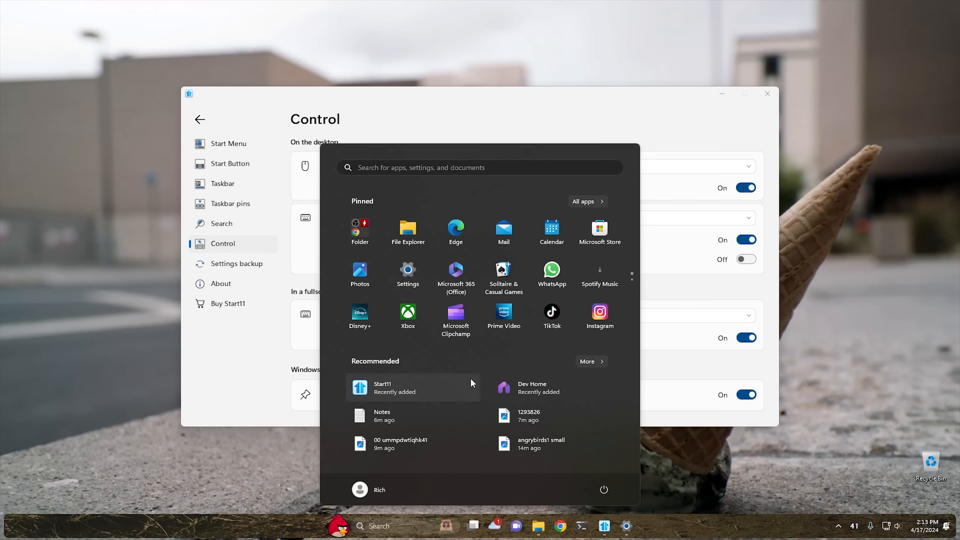
# Step: Clear the Start11 information for suggested apps and search history, and check the Start11 menu
pyautogui.click(238, 265)
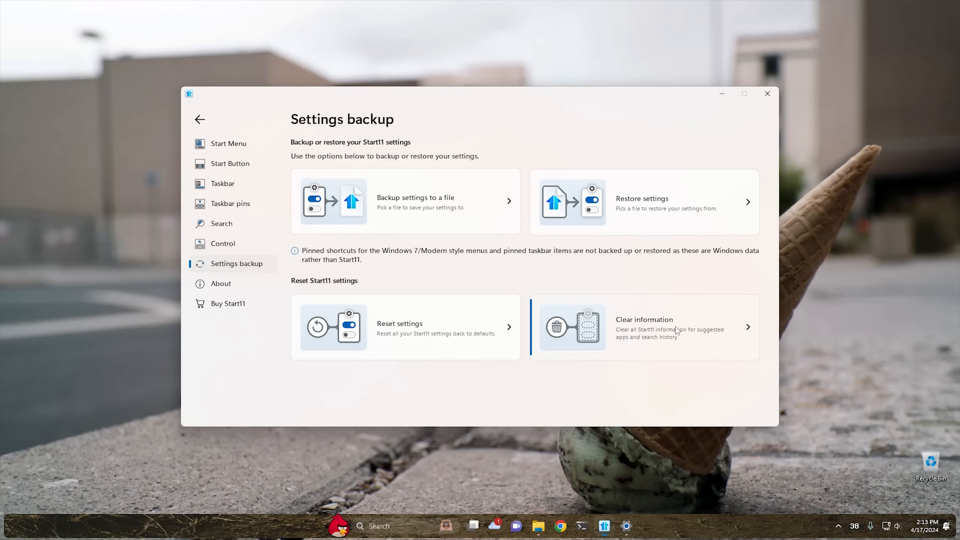
pyautogui.click(660, 329)
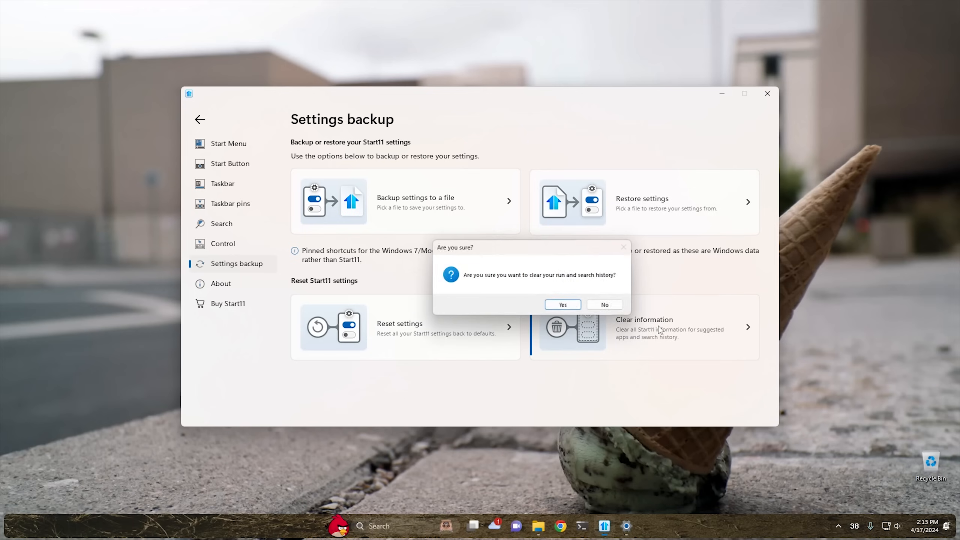
pyautogui.click(563, 305)
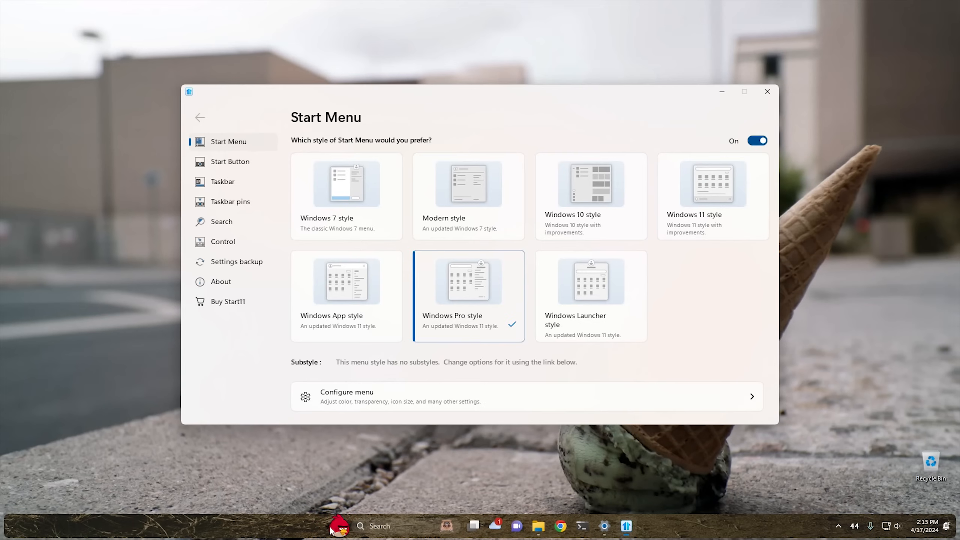
pyautogui.click(338, 522)
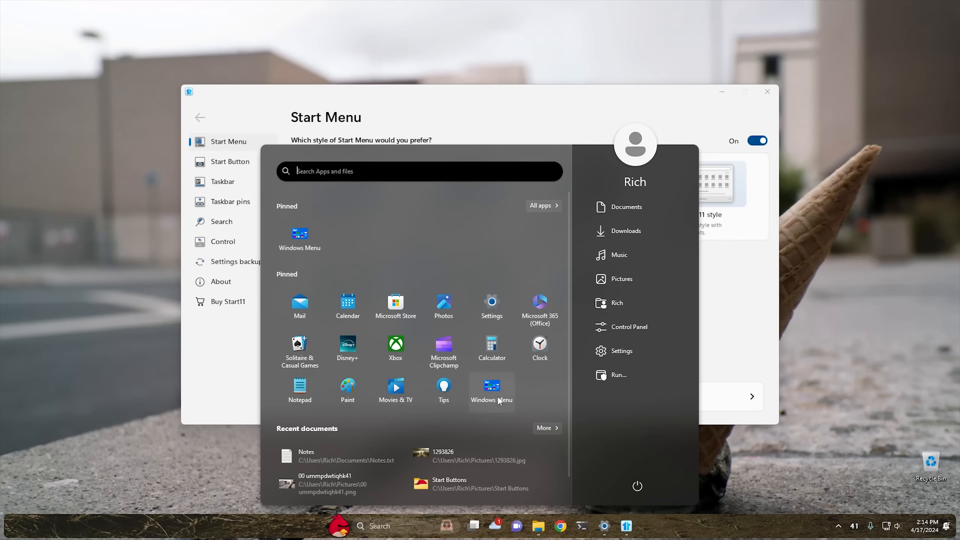
pyautogui.click(499, 96)
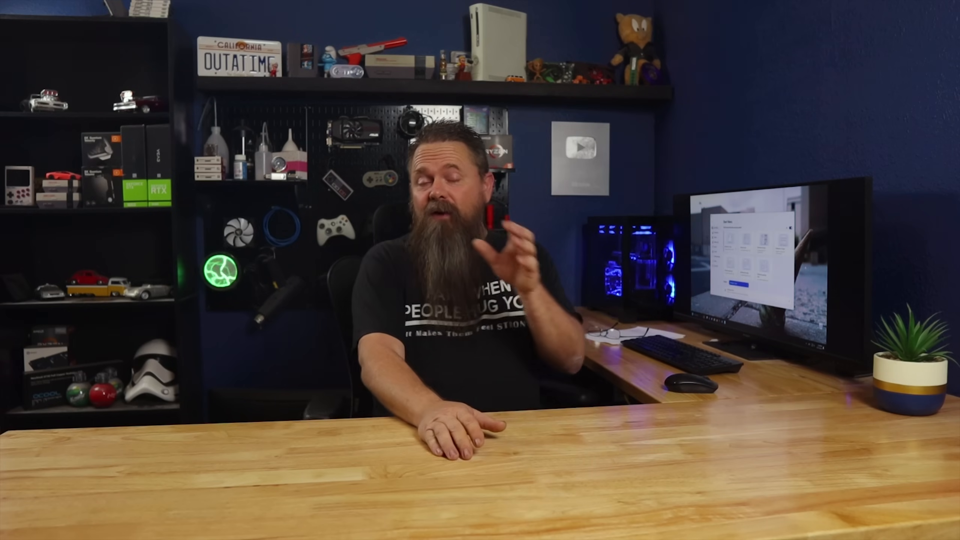